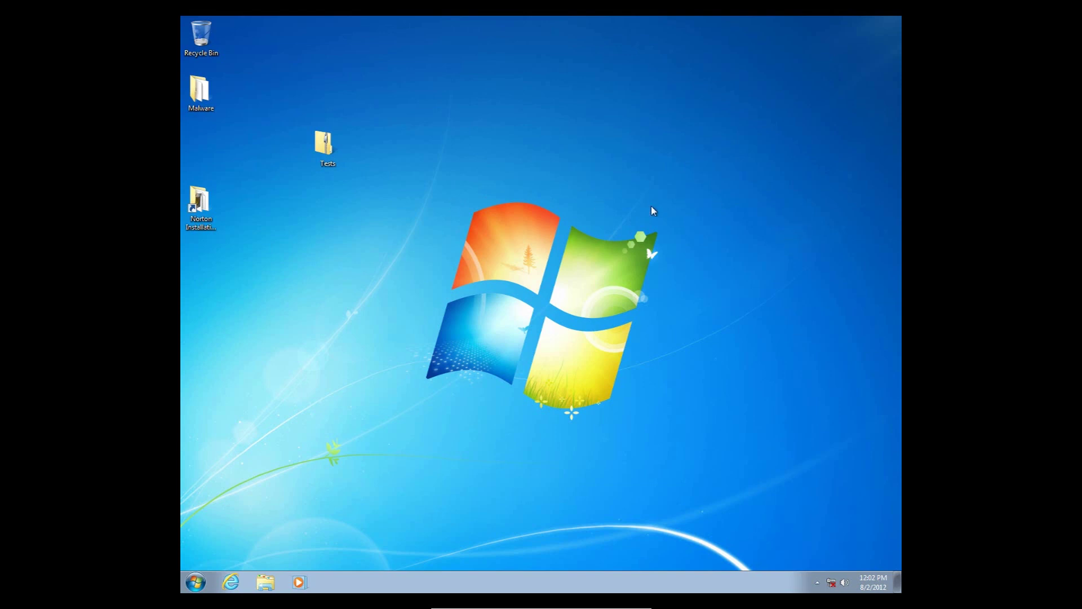
# - Check Norton's icon in the hidden notification area icons, then dismiss the popup
pyautogui.click(817, 582)
pyautogui.click(817, 582)
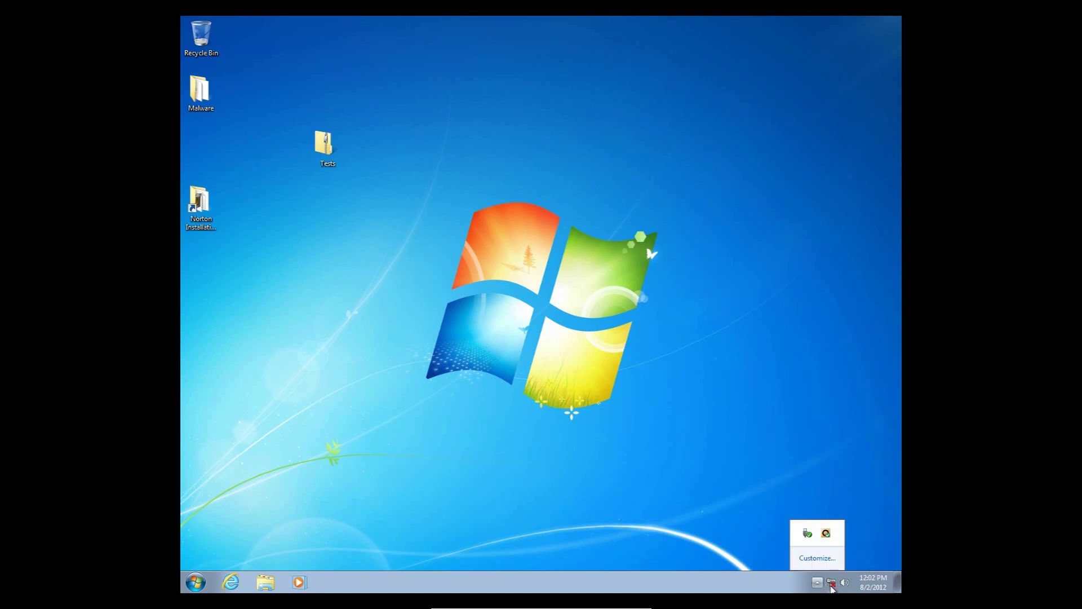
pyautogui.click(761, 401)
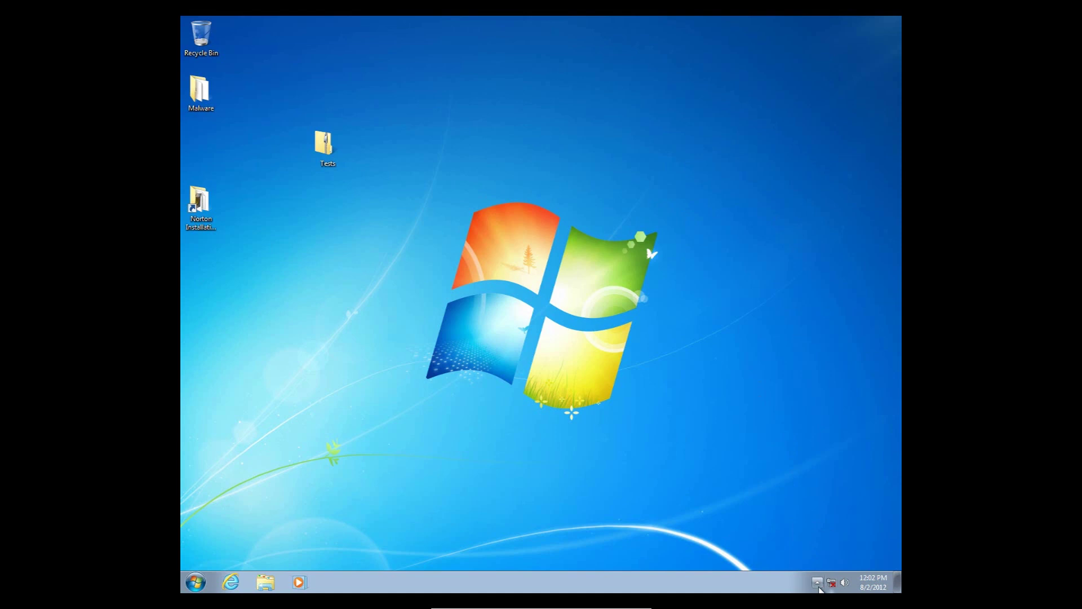
pyautogui.click(818, 584)
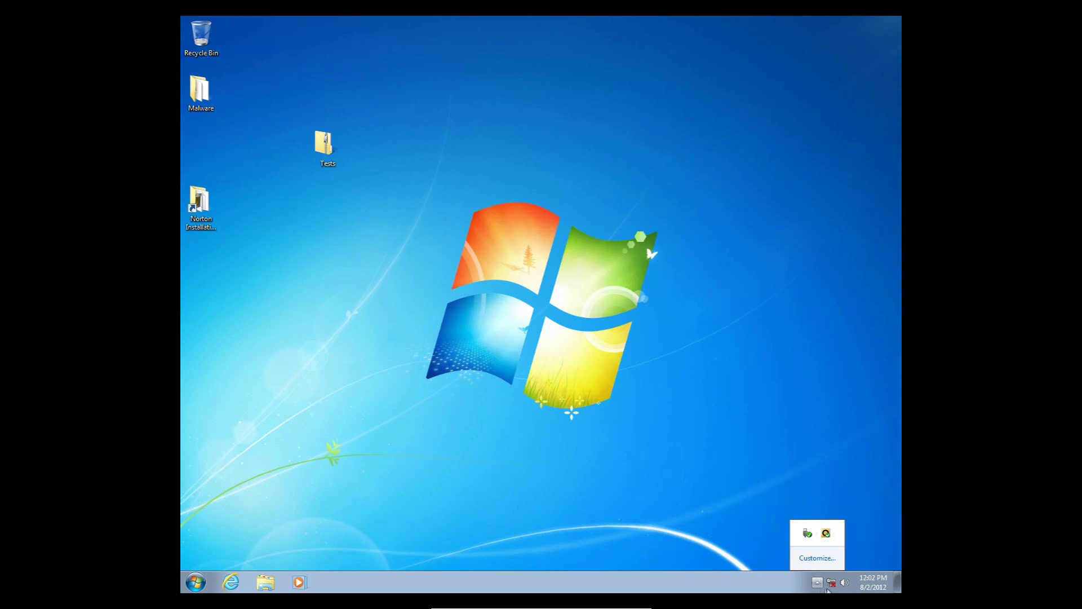
pyautogui.click(682, 346)
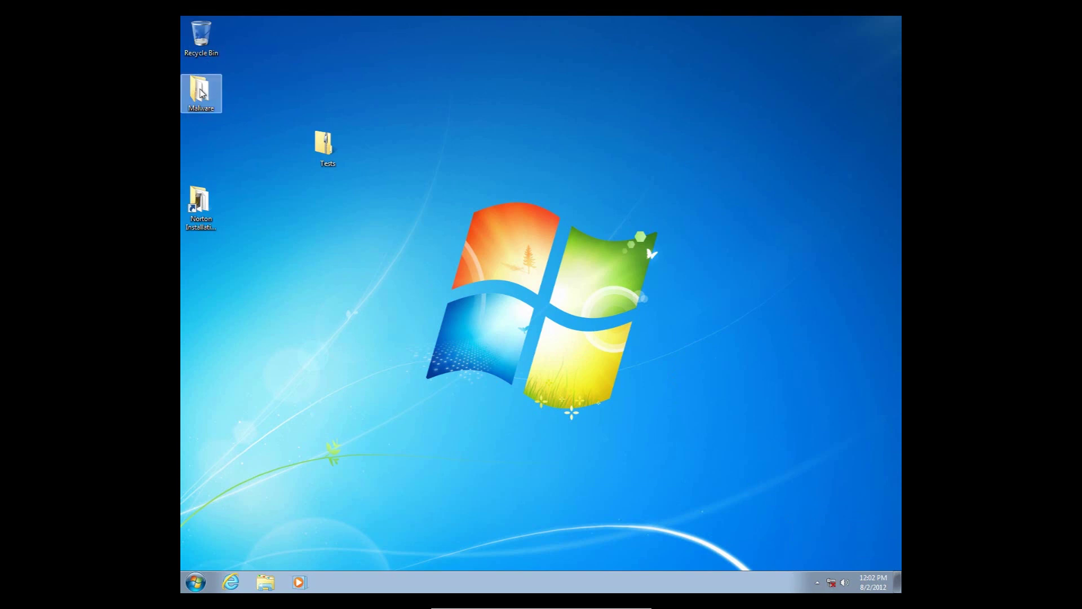
# - Open the Malware folder's options and select the Tests archive, then clear the desktop selection
pyautogui.doubleClick(200, 93)
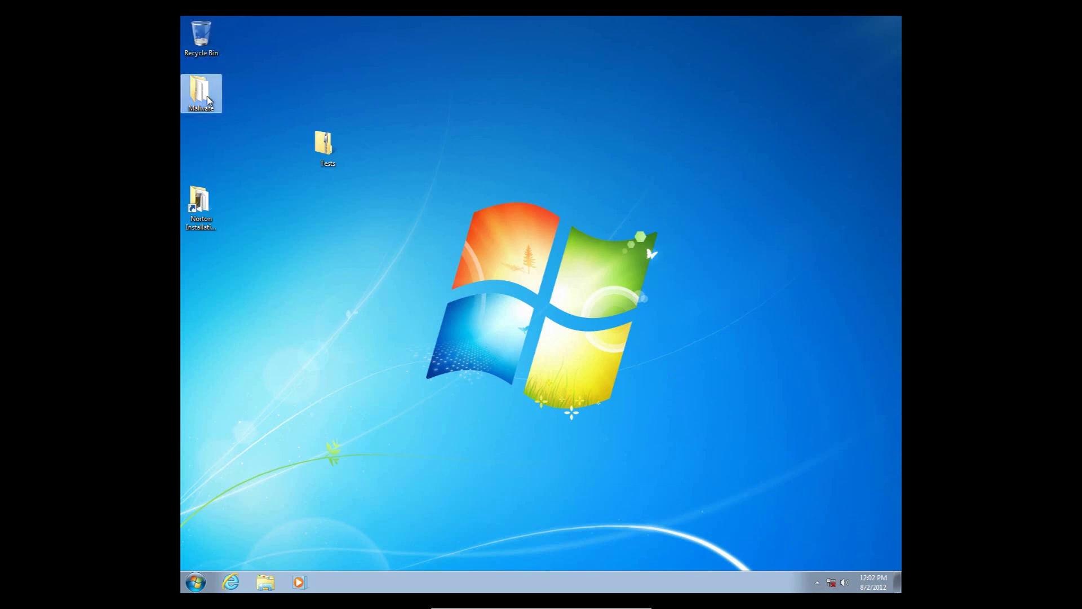
pyautogui.rightClick(206, 90)
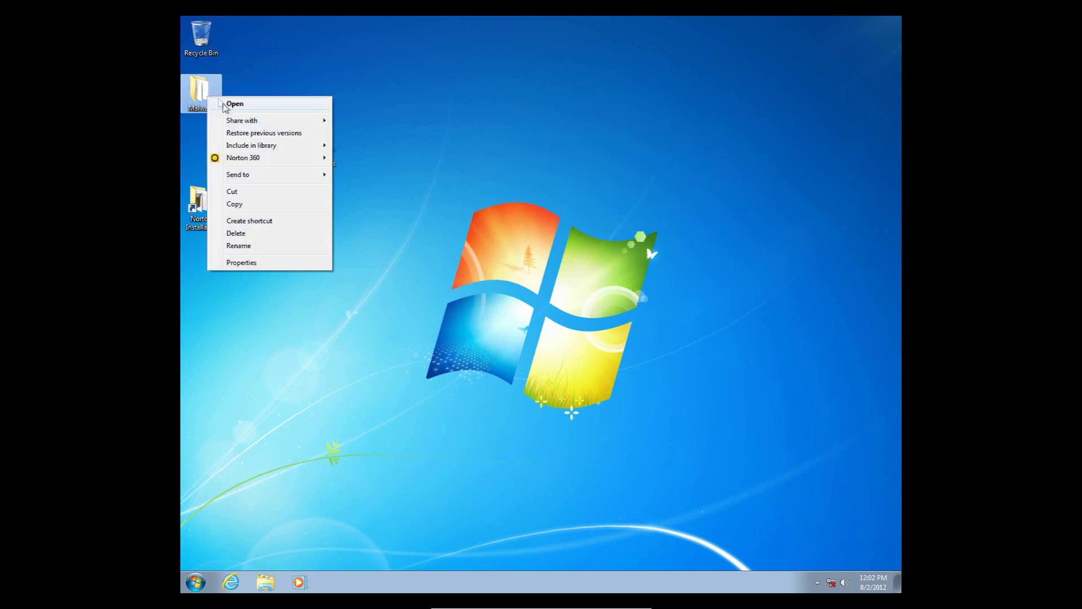
pyautogui.click(367, 172)
pyautogui.click(333, 146)
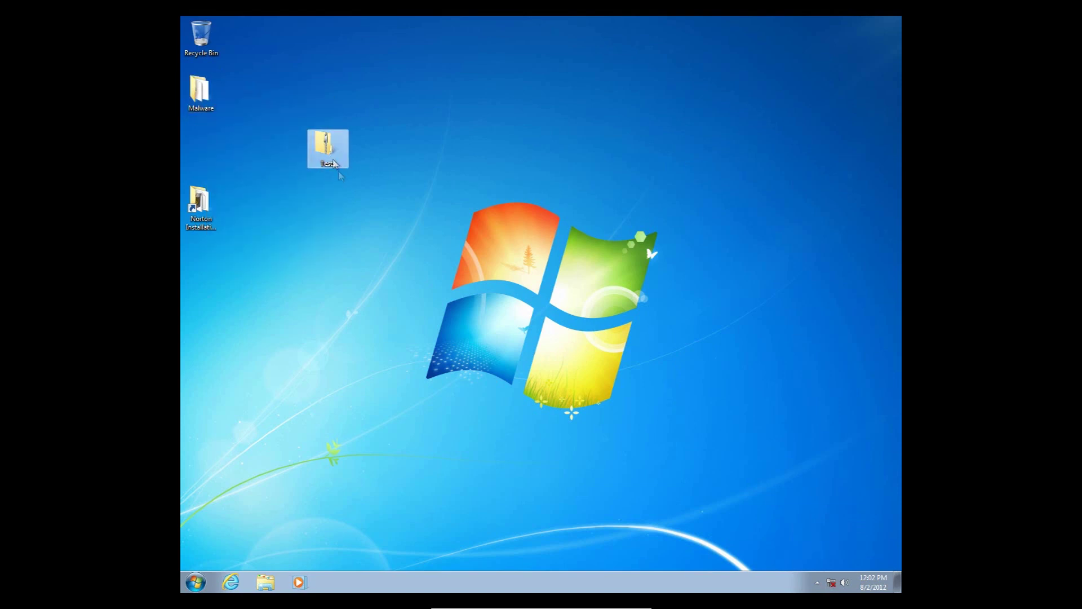
pyautogui.moveTo(335, 152)
pyautogui.moveTo(309, 103); pyautogui.dragTo(345, 48)
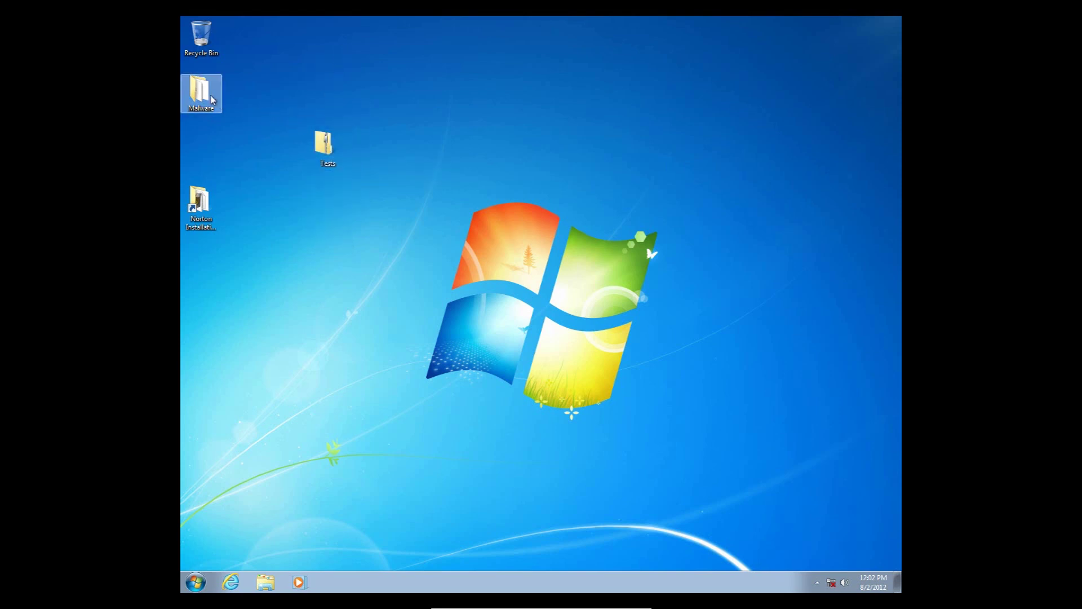
pyautogui.moveTo(207, 92)
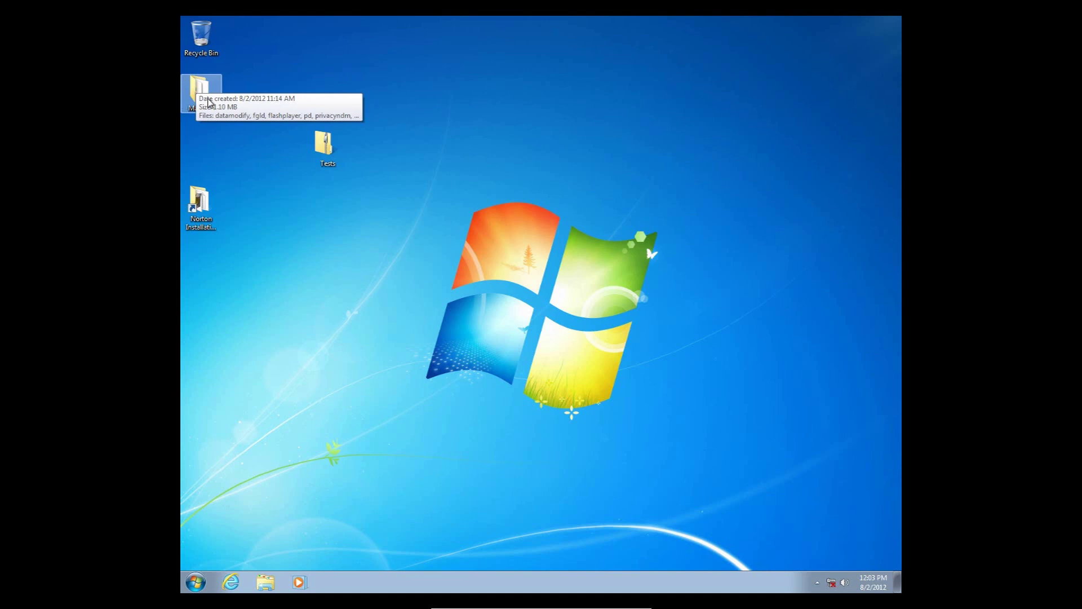
# - Open the desktop Malware folder and select its remaining sample files
pyautogui.click(207, 97)
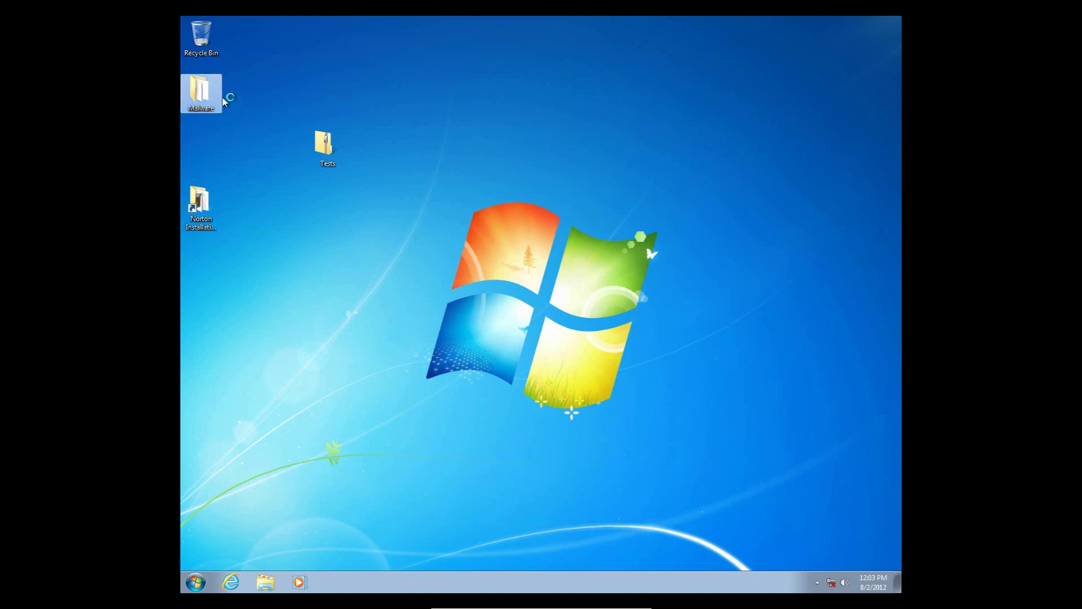
pyautogui.click(224, 101)
pyautogui.doubleClick(224, 102)
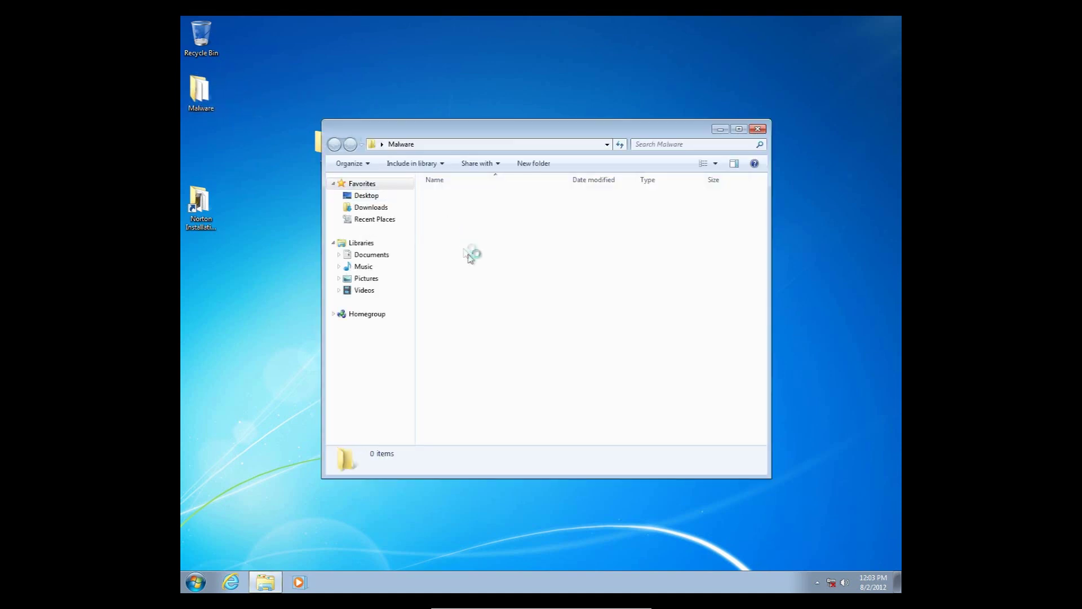
pyautogui.moveTo(481, 331); pyautogui.dragTo(579, 375)
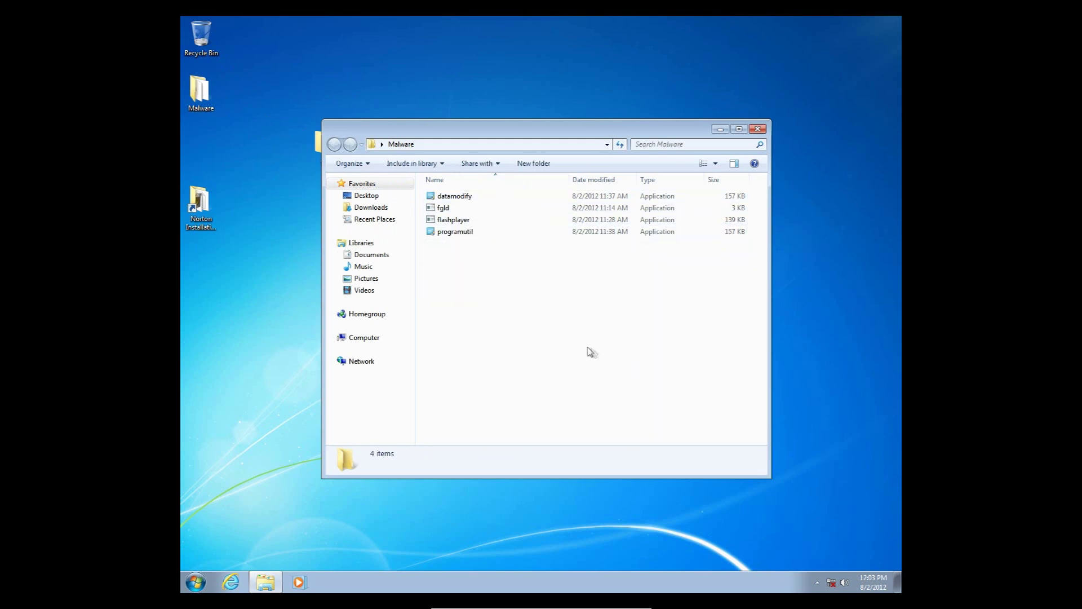
pyautogui.moveTo(531, 320); pyautogui.dragTo(524, 353)
pyautogui.click(817, 582)
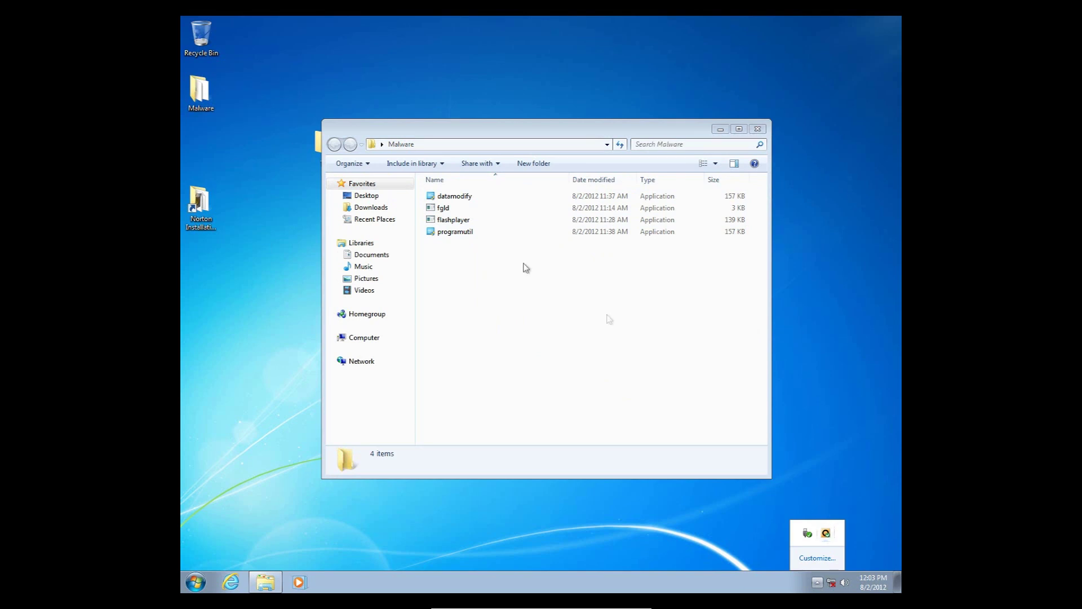
# - Move the Malware window right and open the Malware folder inside the Tests archive
pyautogui.click(395, 136)
pyautogui.moveTo(533, 130); pyautogui.dragTo(669, 128)
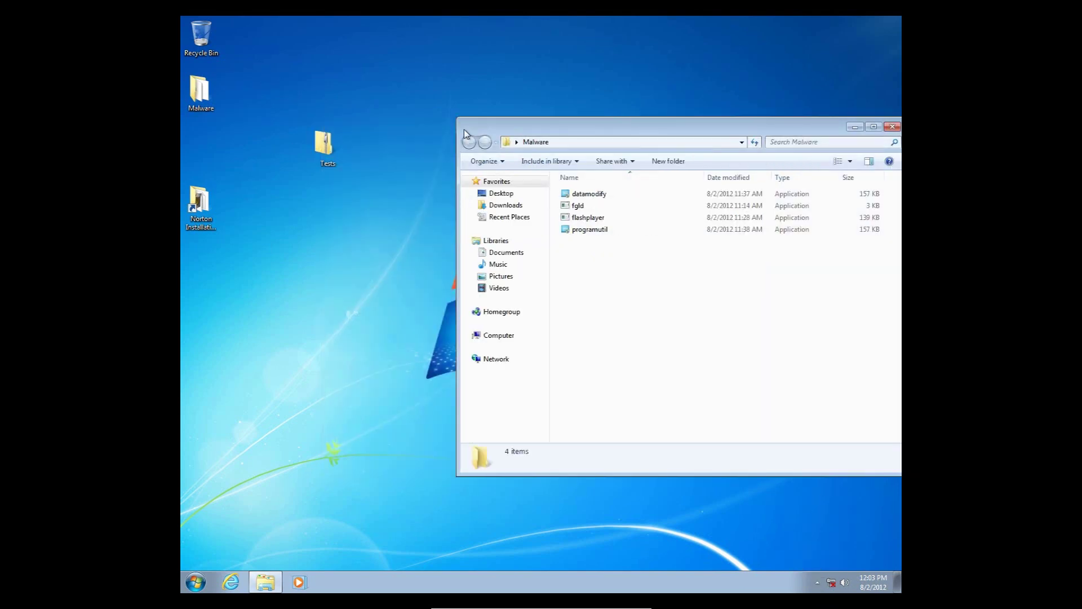
pyautogui.click(341, 148)
pyautogui.doubleClick(338, 151)
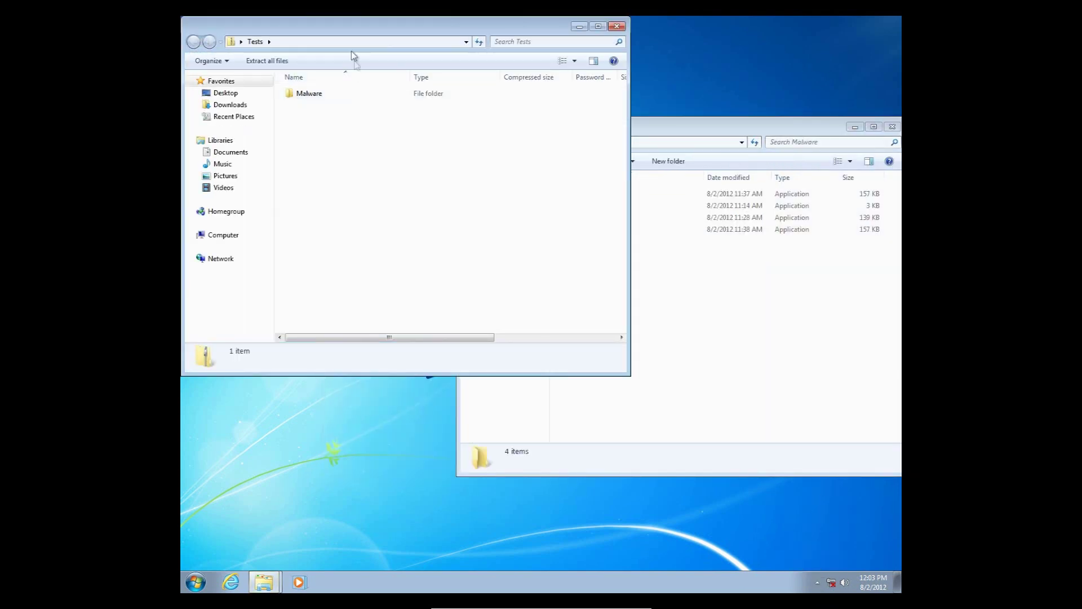
pyautogui.doubleClick(316, 94)
# - Permanently delete the four files in the desktop Malware folder with Shift+Delete
pyautogui.click(748, 307)
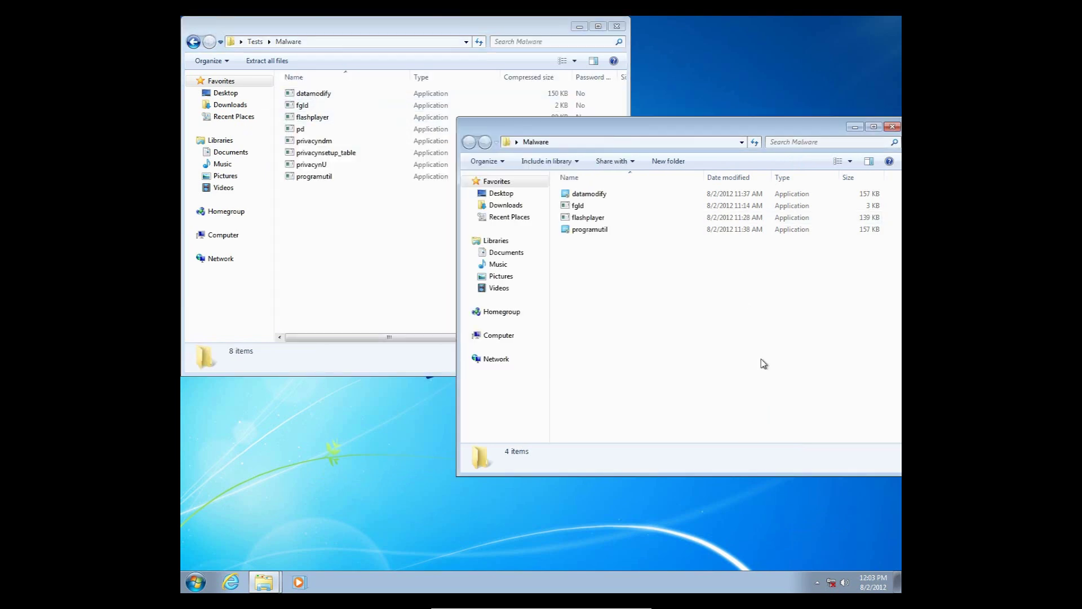
pyautogui.moveTo(761, 362); pyautogui.dragTo(555, 187)
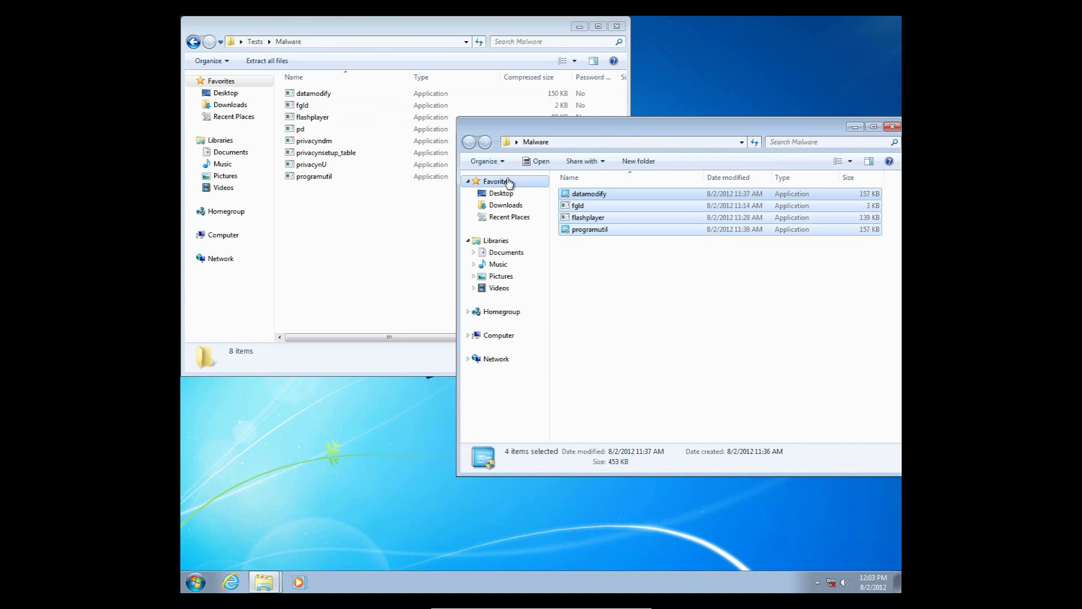
pyautogui.hotkey('shift', 'Delete')
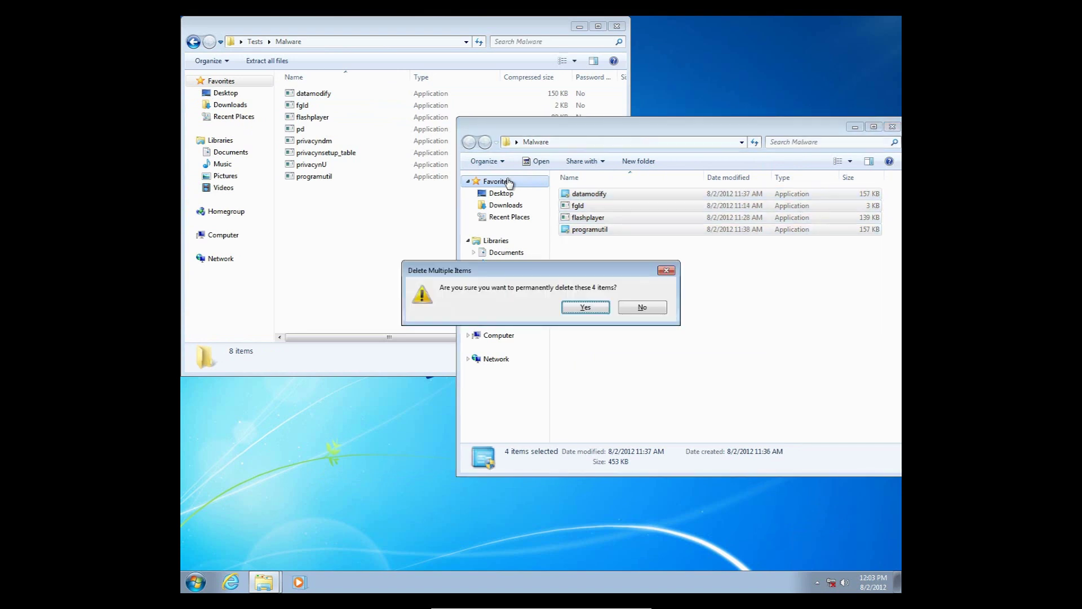
pyautogui.press('Return')
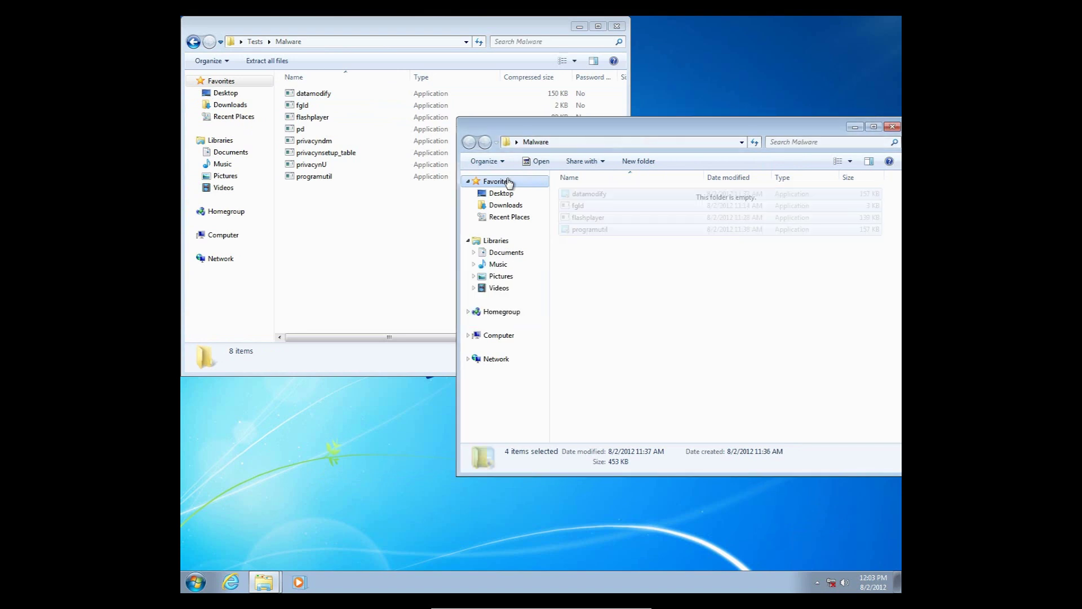
pyautogui.moveTo(618, 130); pyautogui.dragTo(595, 208)
# - Copy all eight archive samples and paste them into the empty Malware folder
pyautogui.moveTo(315, 233); pyautogui.dragTo(329, 93)
pyautogui.rightClick(332, 107)
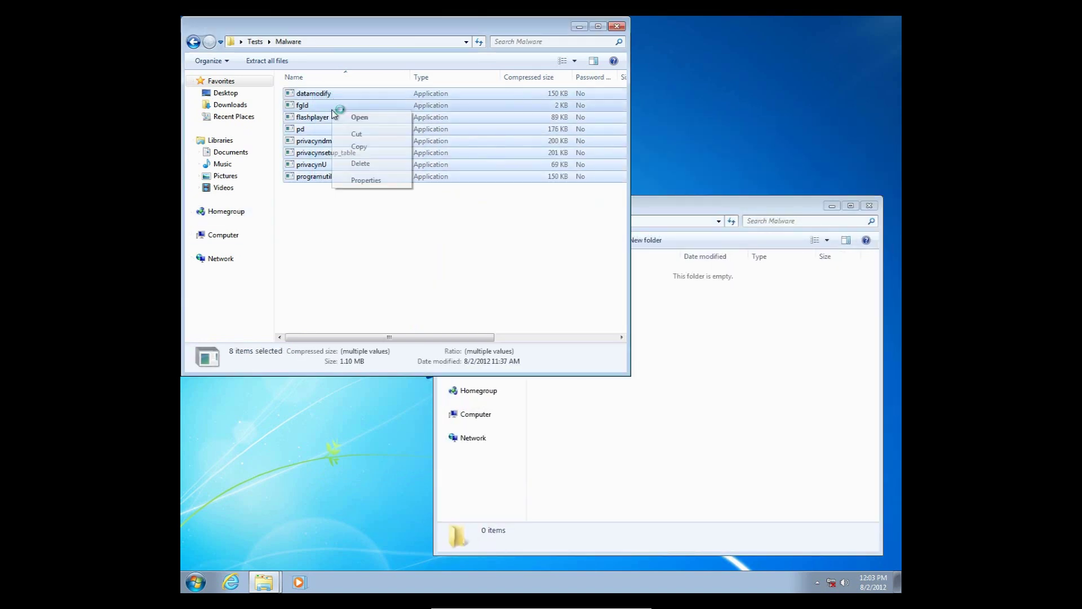
pyautogui.click(377, 149)
pyautogui.rightClick(732, 355)
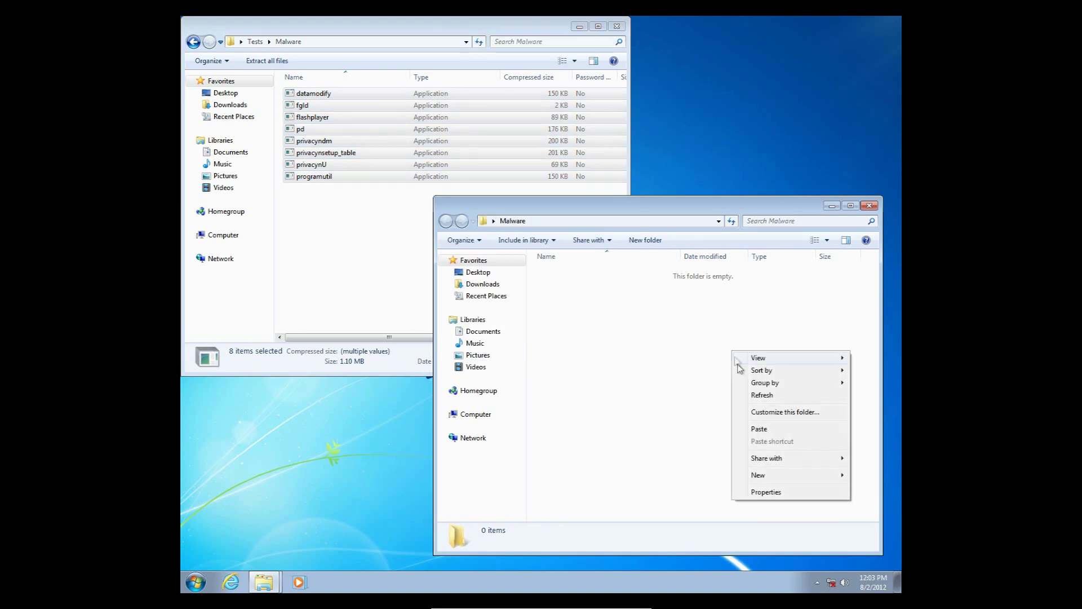
pyautogui.click(787, 430)
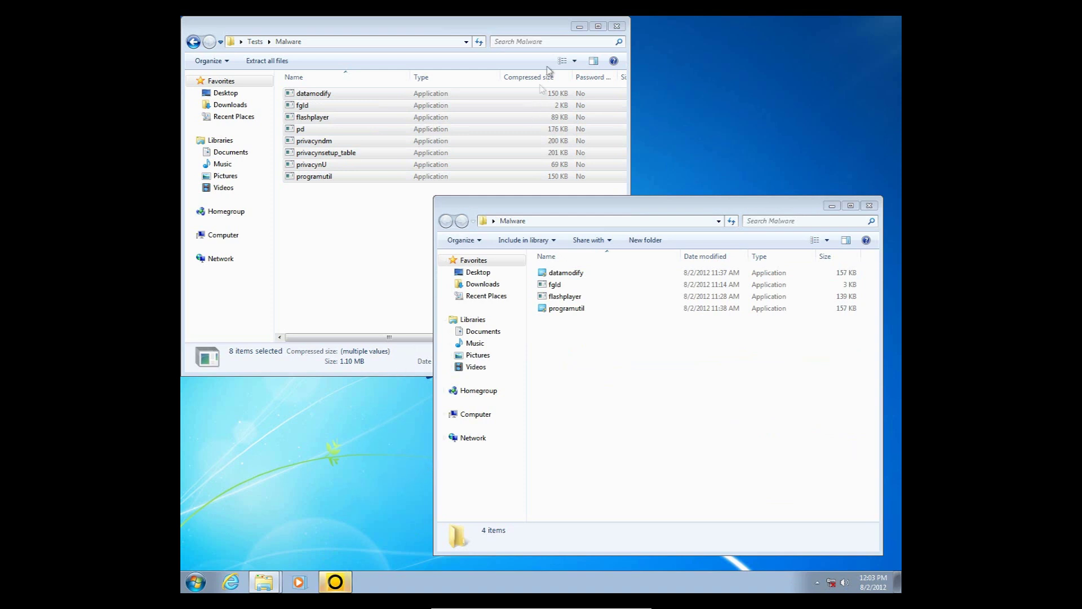
# - Close the Tests archive window and move the Malware folder window up-left
pyautogui.click(617, 26)
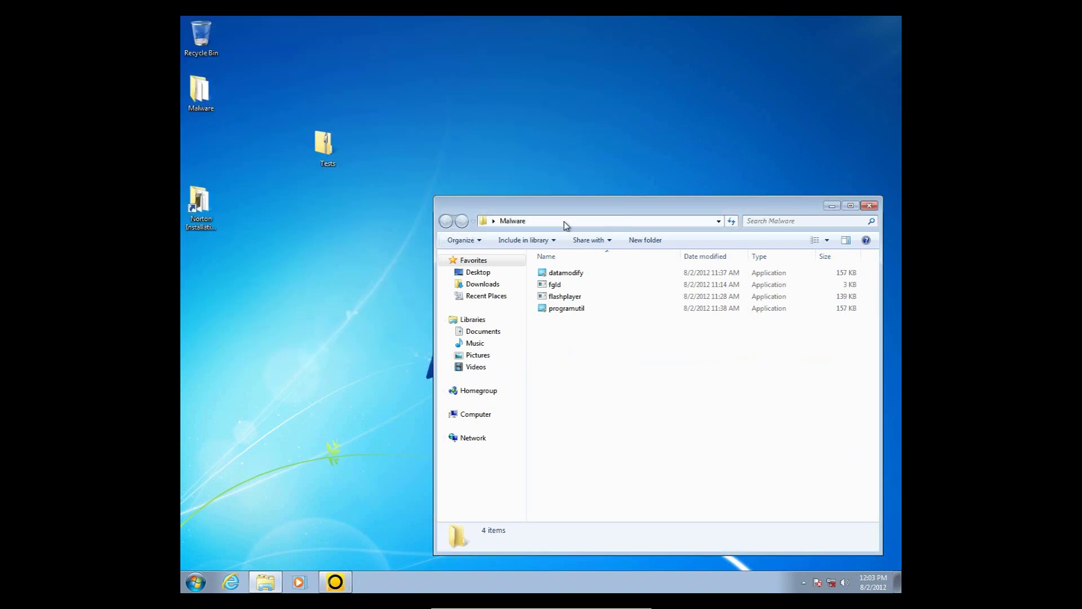
pyautogui.moveTo(564, 213); pyautogui.dragTo(490, 88)
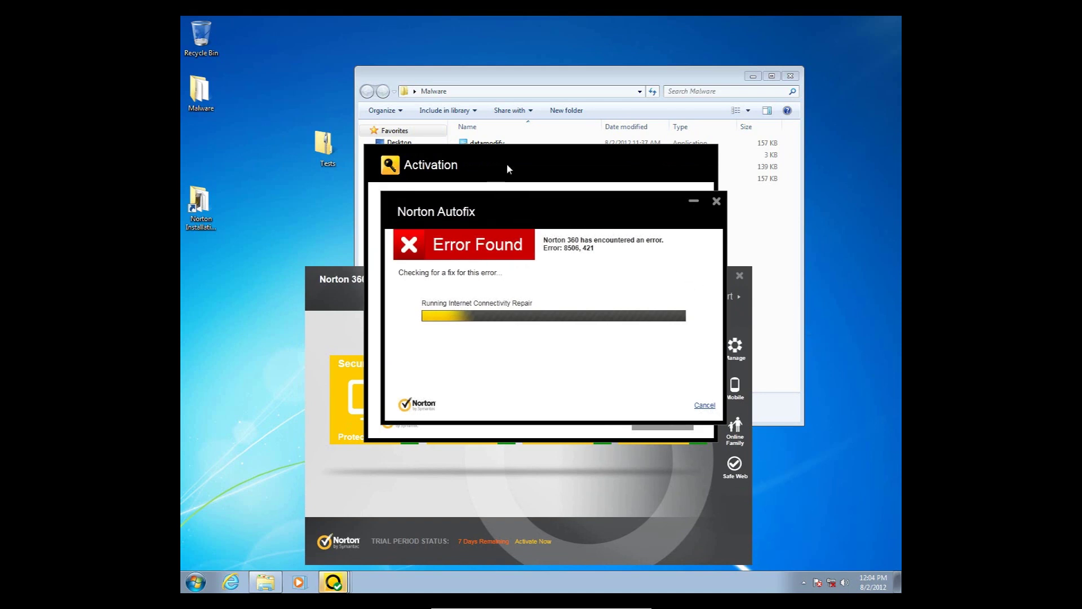
# - Postpone Norton product activation and cancel the Autofix connectivity repair
pyautogui.click(507, 164)
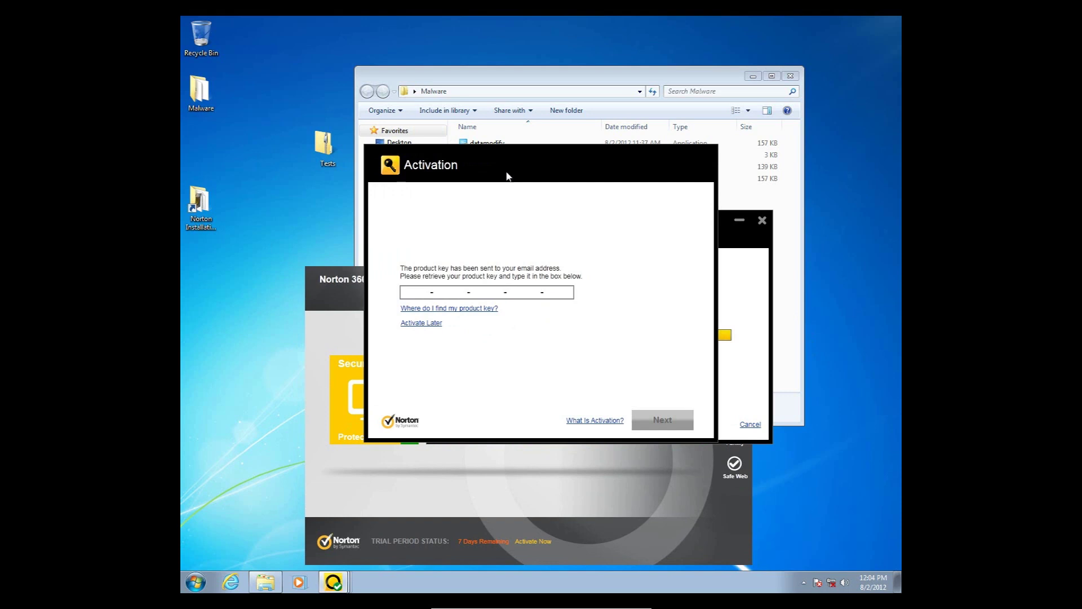
pyautogui.click(424, 323)
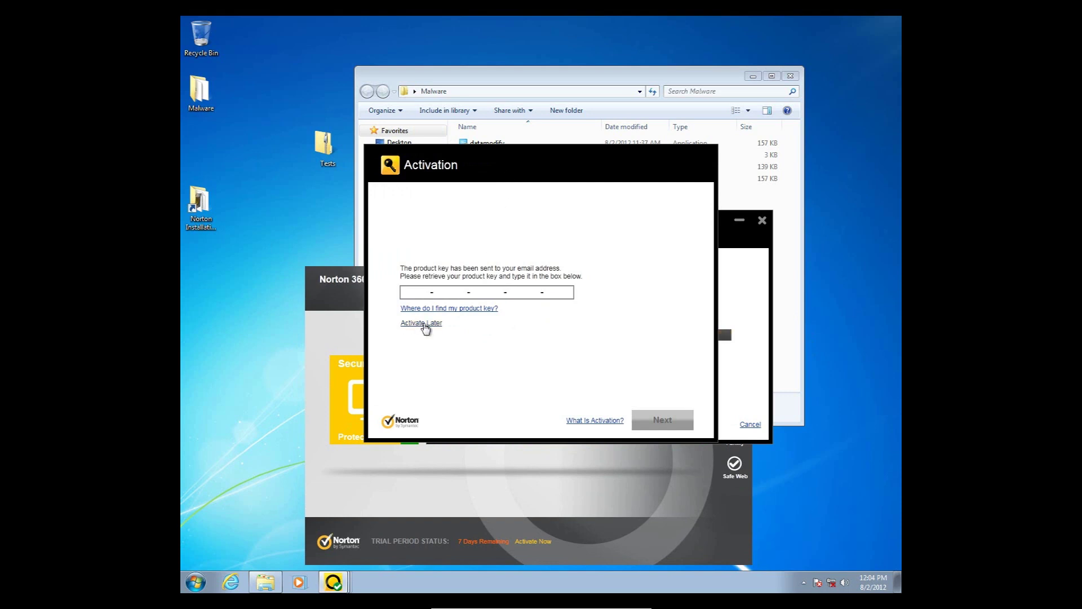
pyautogui.click(750, 424)
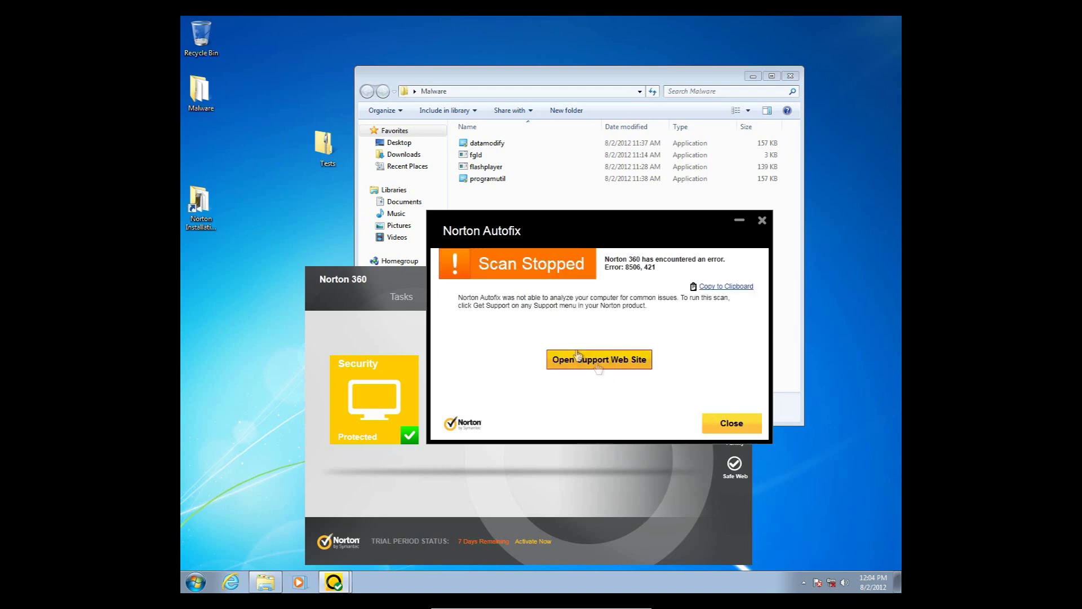
# - Close the Scan Stopped report, move Norton aside, and raise the Malware folder
pyautogui.click(745, 422)
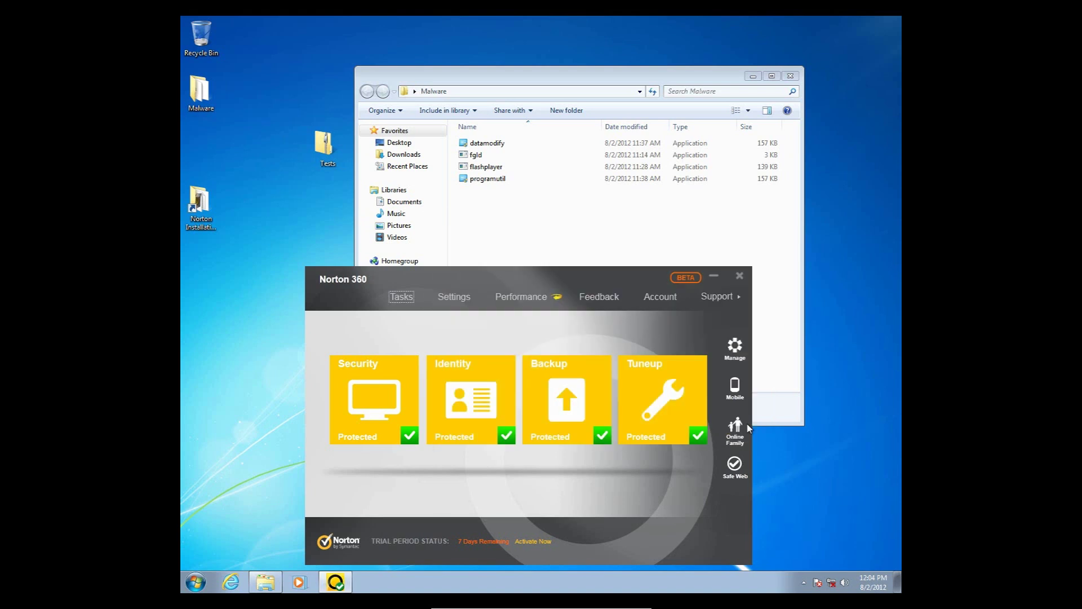
pyautogui.moveTo(571, 282)
pyautogui.mouseDown()
pyautogui.moveTo(551, 249)
pyautogui.moveTo(593, 271)
pyautogui.mouseUp()
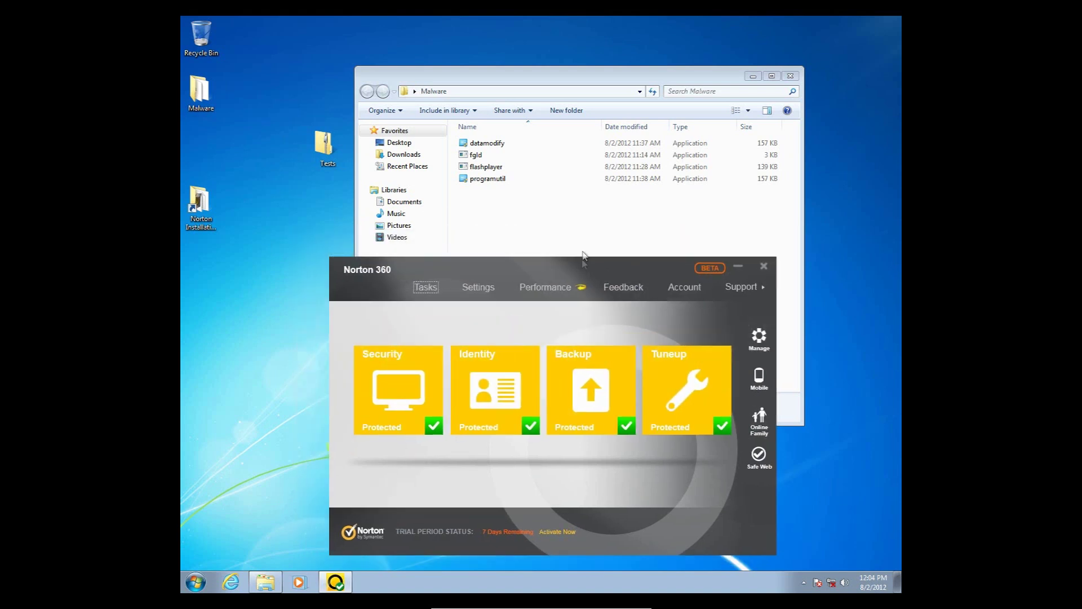
pyautogui.moveTo(573, 231)
pyautogui.mouseDown()
pyautogui.moveTo(517, 169)
pyautogui.moveTo(515, 200)
pyautogui.moveTo(529, 225)
pyautogui.mouseUp()
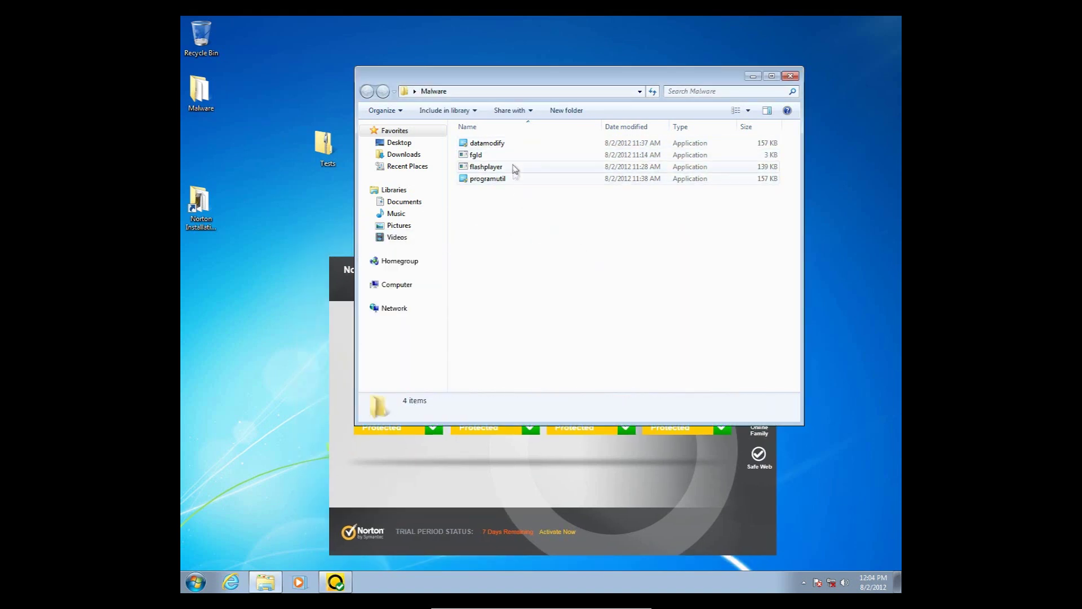
# - Launch the datamodify sample, approve it at the UAC prompt, and clear the file selection
pyautogui.moveTo(524, 150)
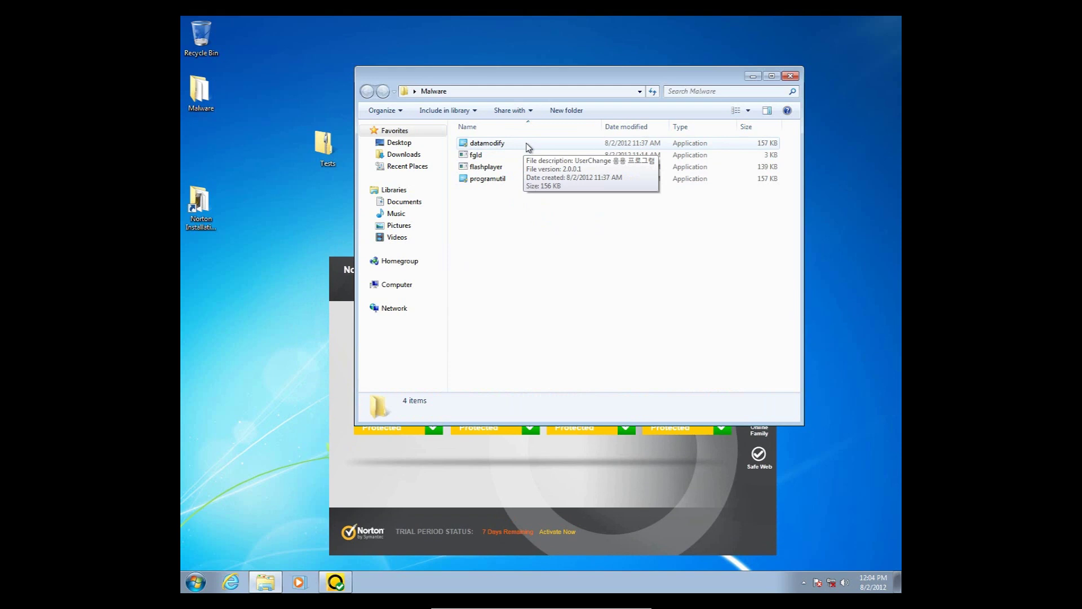
pyautogui.click(529, 148)
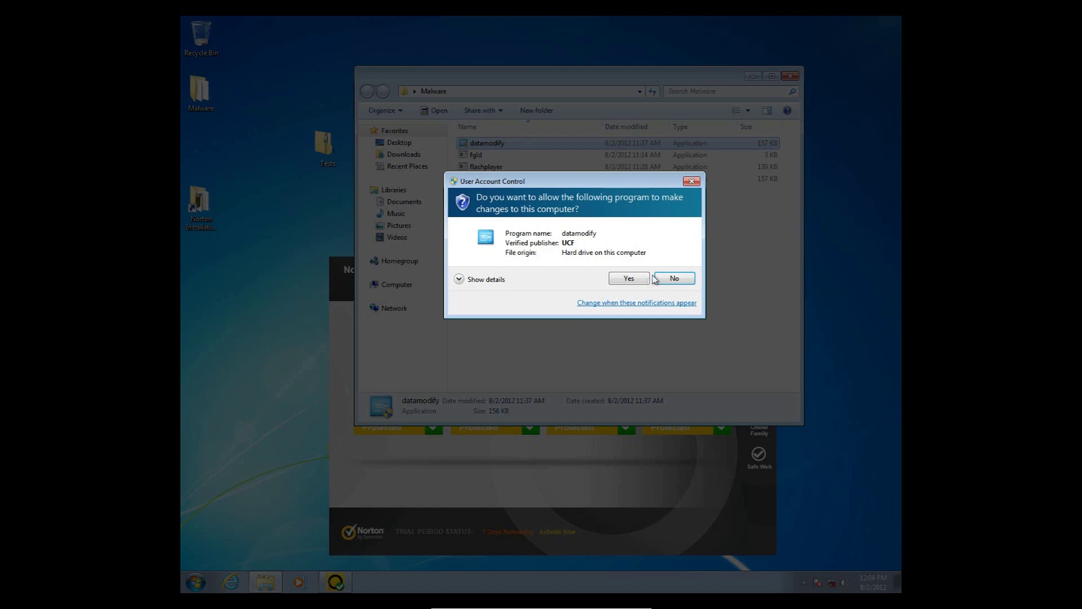
pyautogui.click(642, 278)
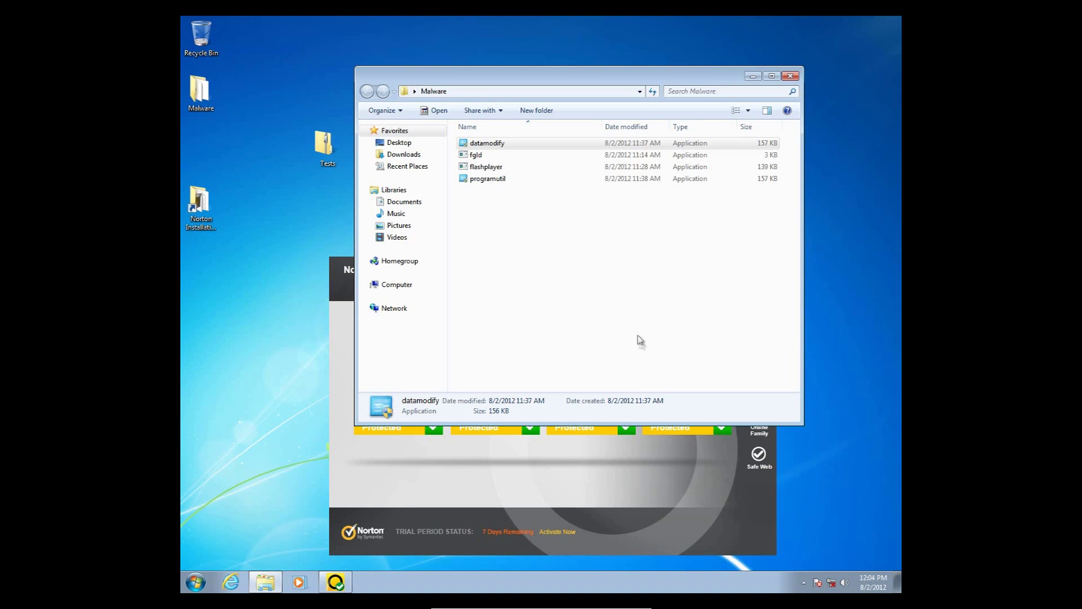
pyautogui.moveTo(550, 232); pyautogui.dragTo(626, 297)
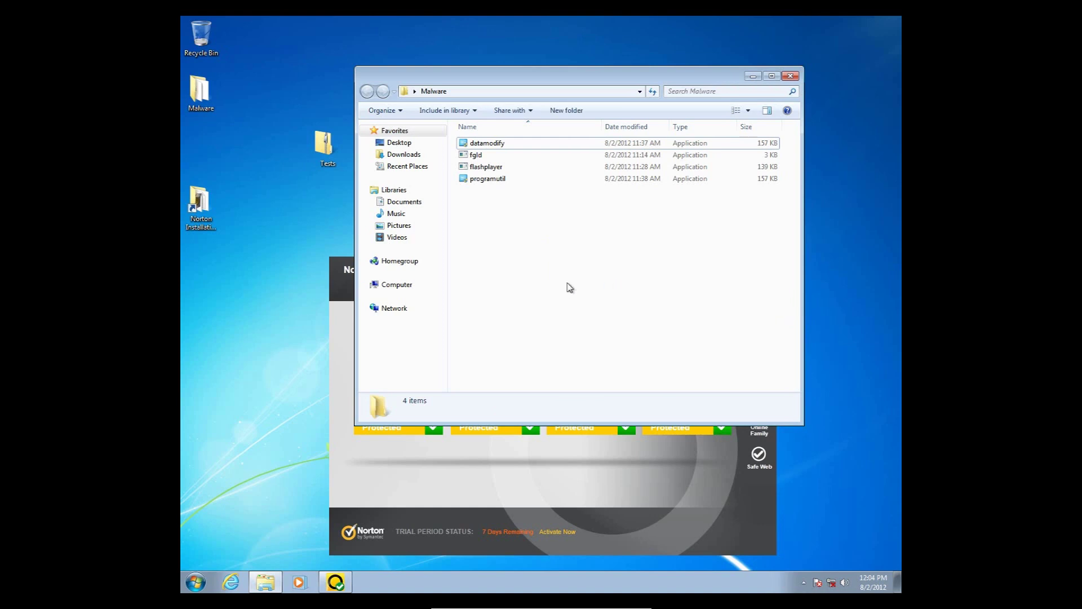
# - Start Task Manager and list the Processes from all users, sorted by User Name
pyautogui.rightClick(601, 583)
pyautogui.click(627, 552)
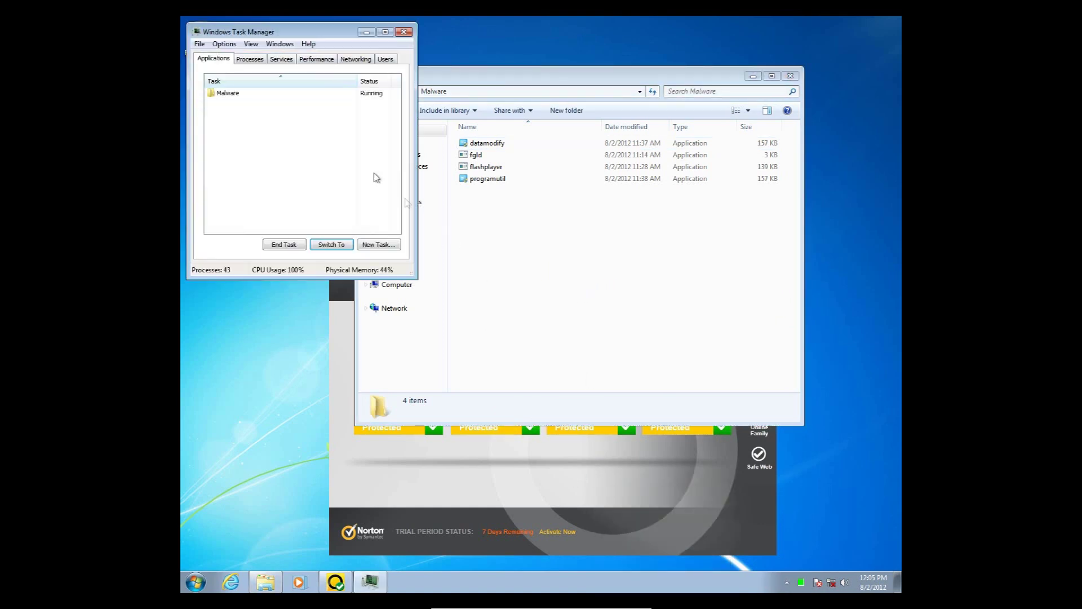
pyautogui.click(241, 61)
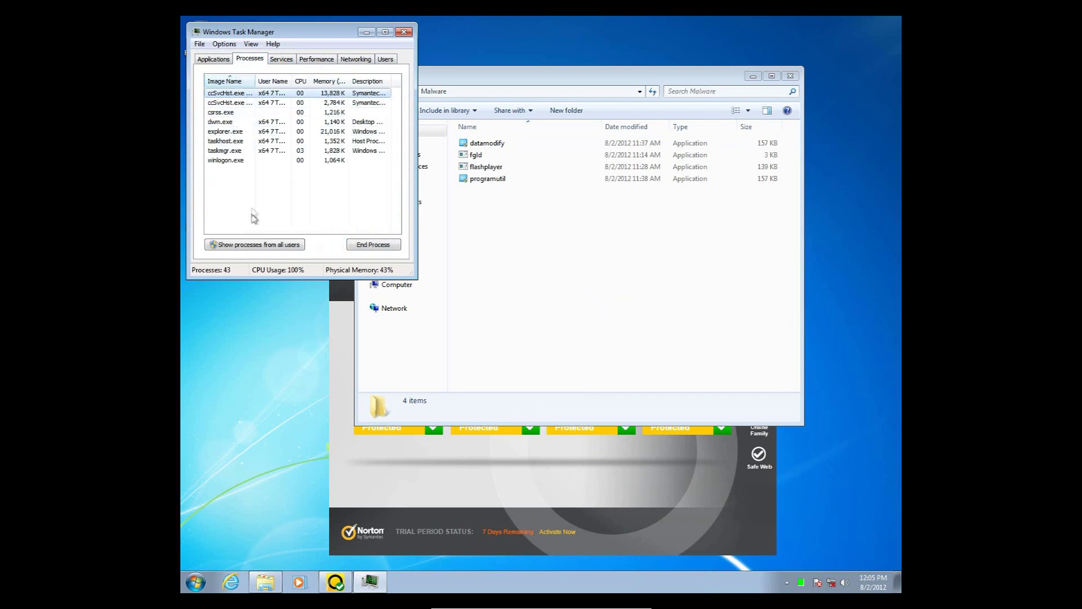
pyautogui.click(254, 244)
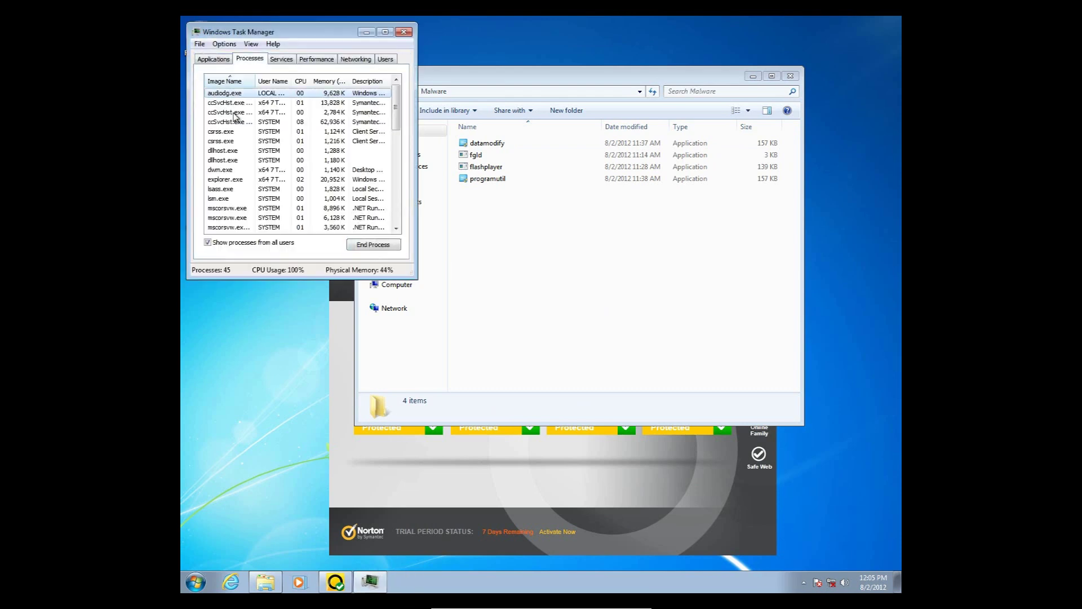
pyautogui.click(274, 81)
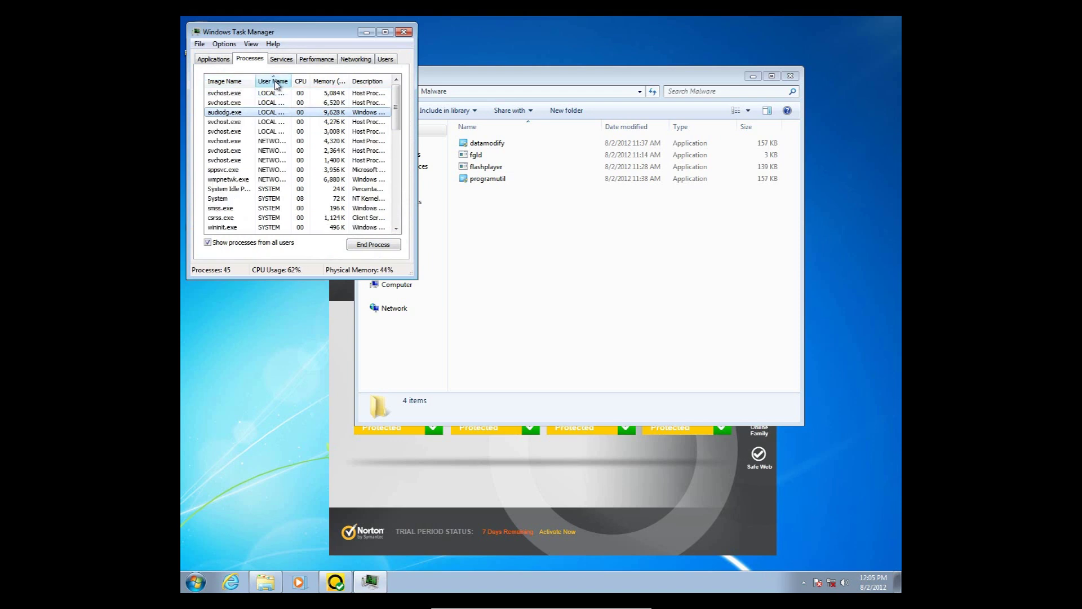
pyautogui.click(250, 169)
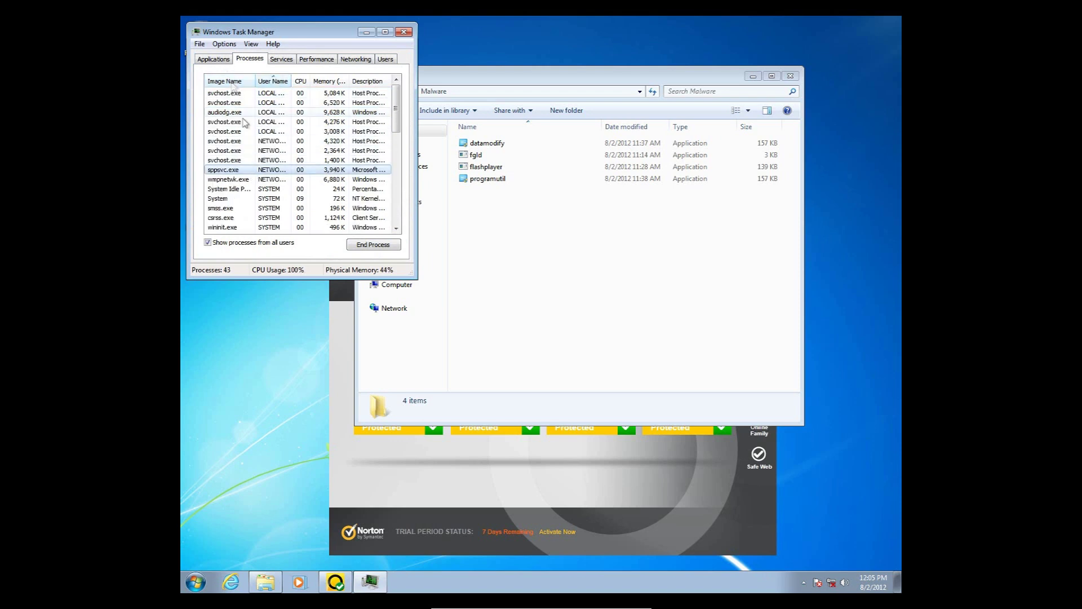
pyautogui.scroll(-4, 311, 170)
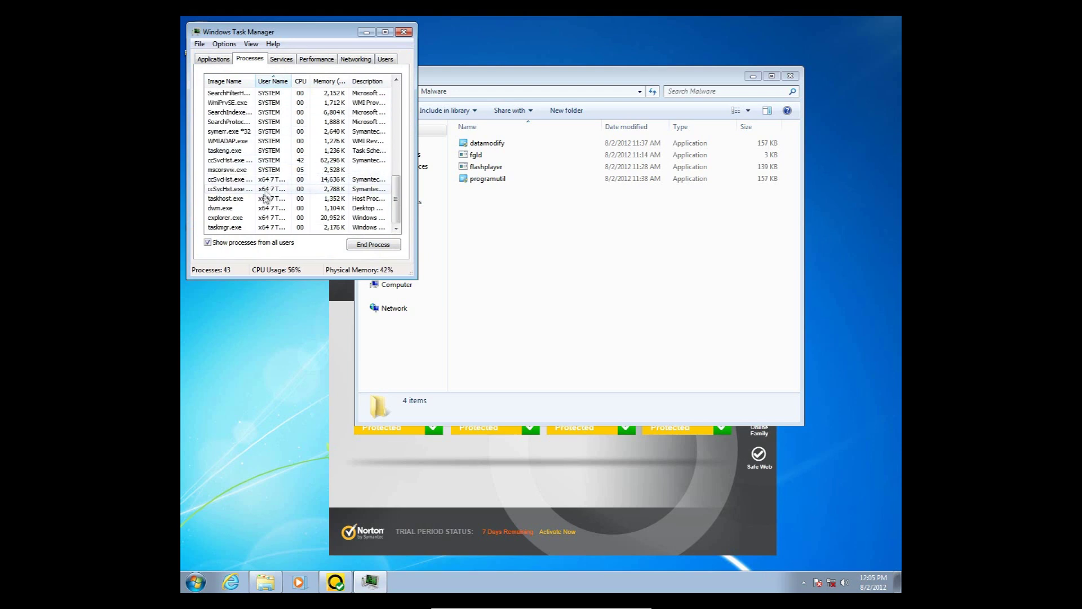
pyautogui.scroll(2, 255, 193)
pyautogui.scroll(-2, 256, 192)
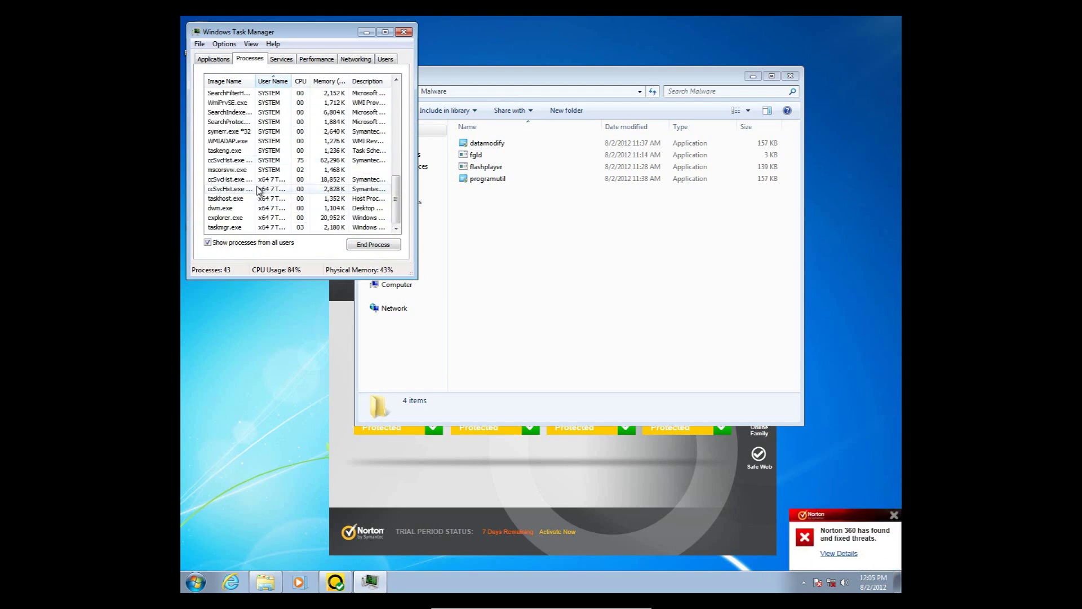
# - Inspect the quarantined datamodify[1].exe (WS.Malware.1) entry in Security History, then raise the Malware folder
pyautogui.click(840, 554)
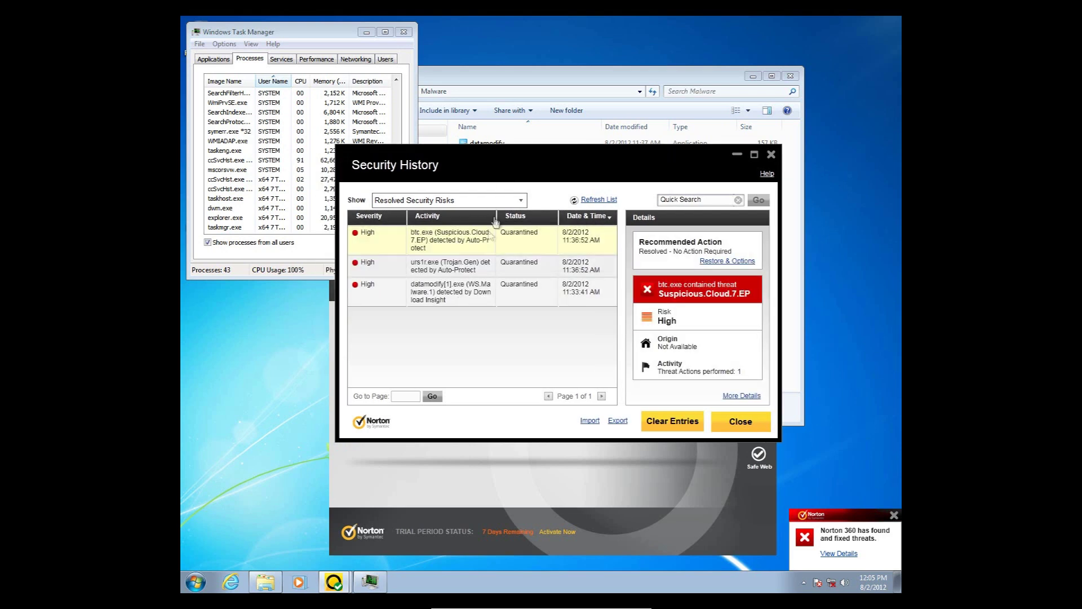
pyautogui.moveTo(517, 167)
pyautogui.mouseDown()
pyautogui.moveTo(627, 333)
pyautogui.moveTo(617, 216)
pyautogui.moveTo(534, 171)
pyautogui.mouseUp()
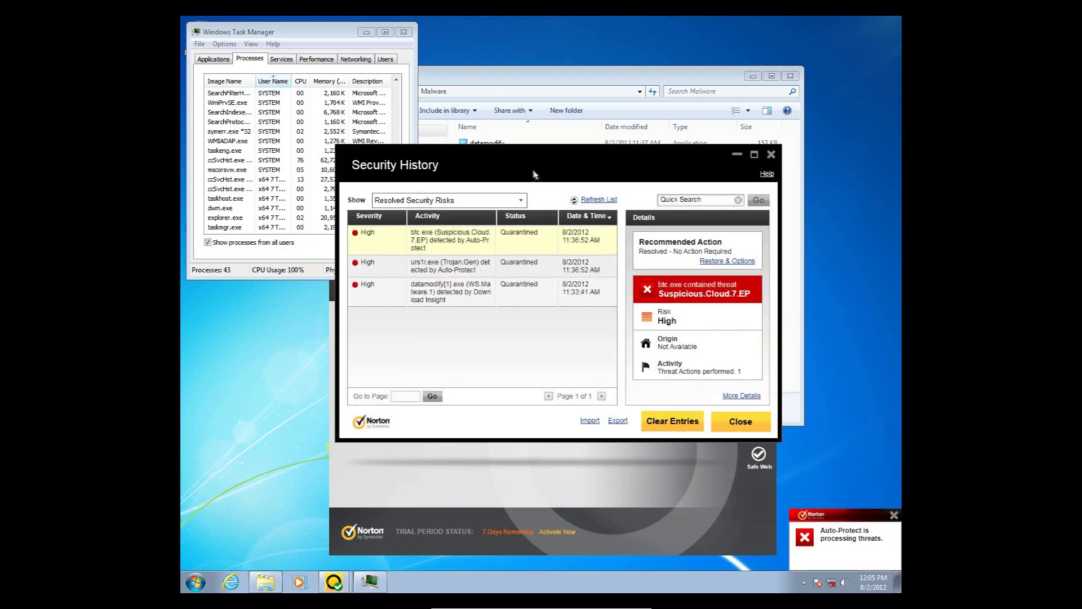
pyautogui.click(454, 298)
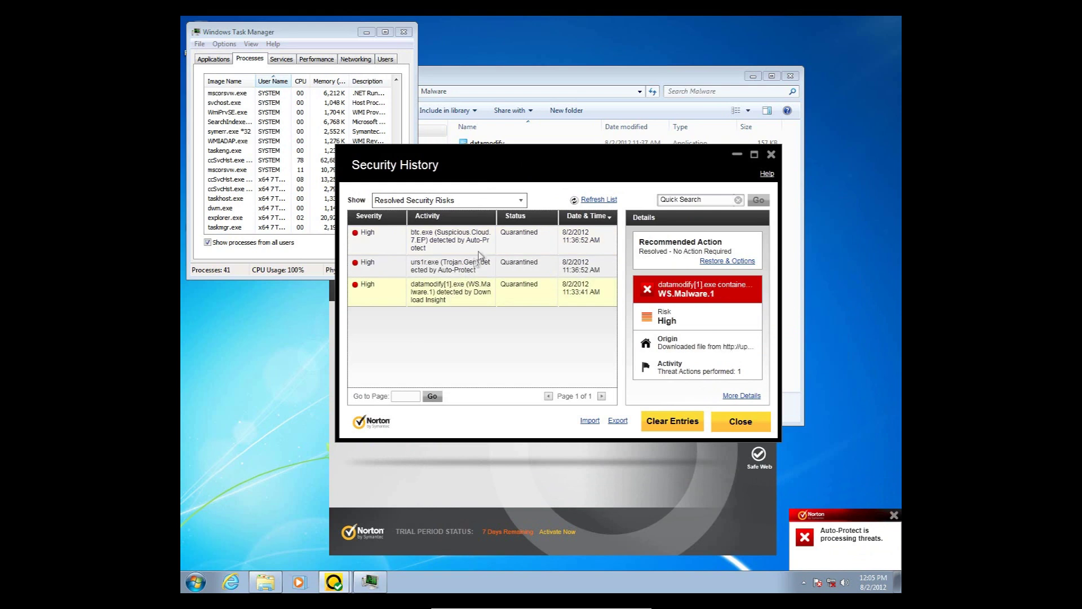
pyautogui.moveTo(537, 177); pyautogui.dragTo(548, 318)
pyautogui.click(489, 211)
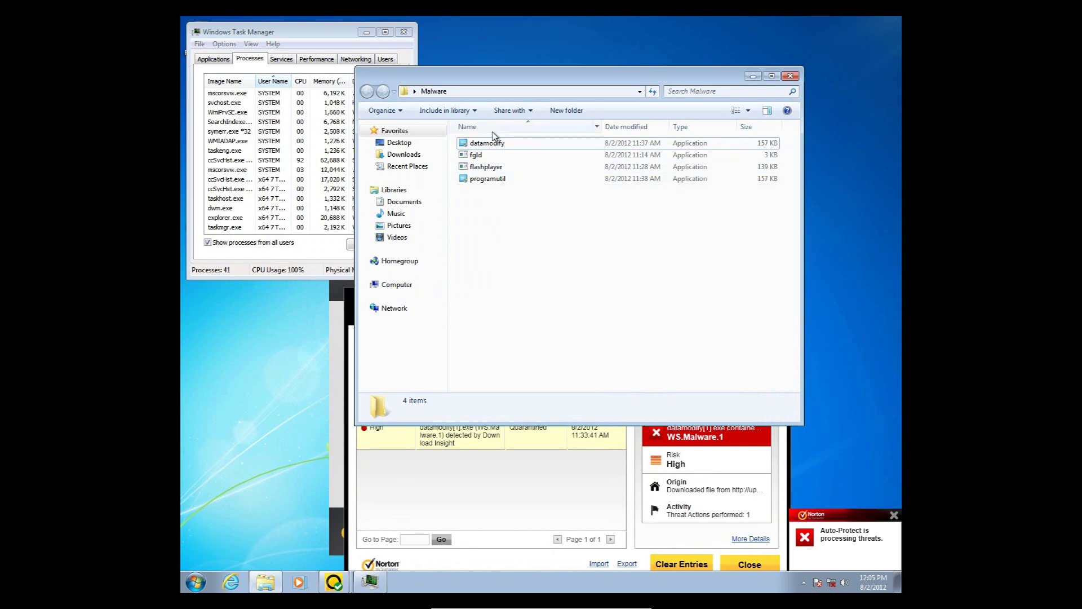
# - Relaunch datamodify and approve it at the UAC prompt
pyautogui.doubleClick(500, 145)
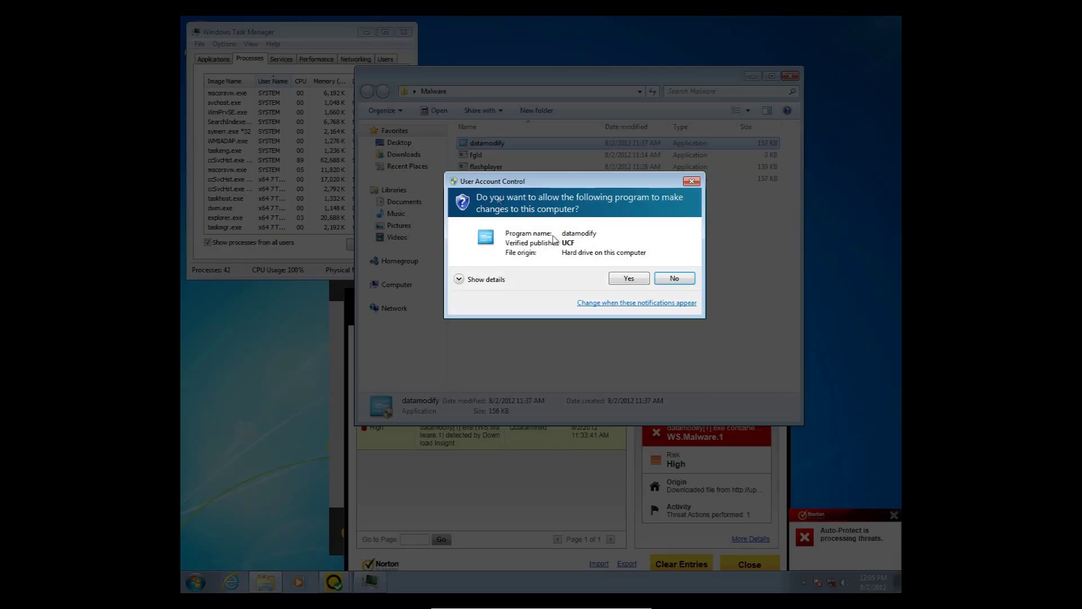
pyautogui.click(628, 279)
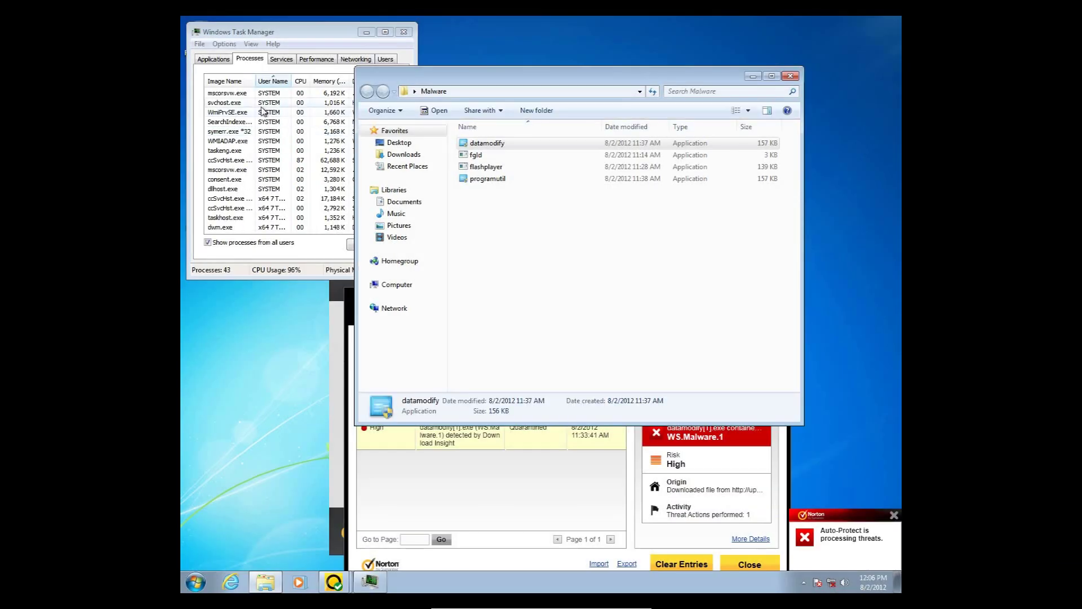
pyautogui.click(275, 123)
pyautogui.scroll(-5, 265, 158)
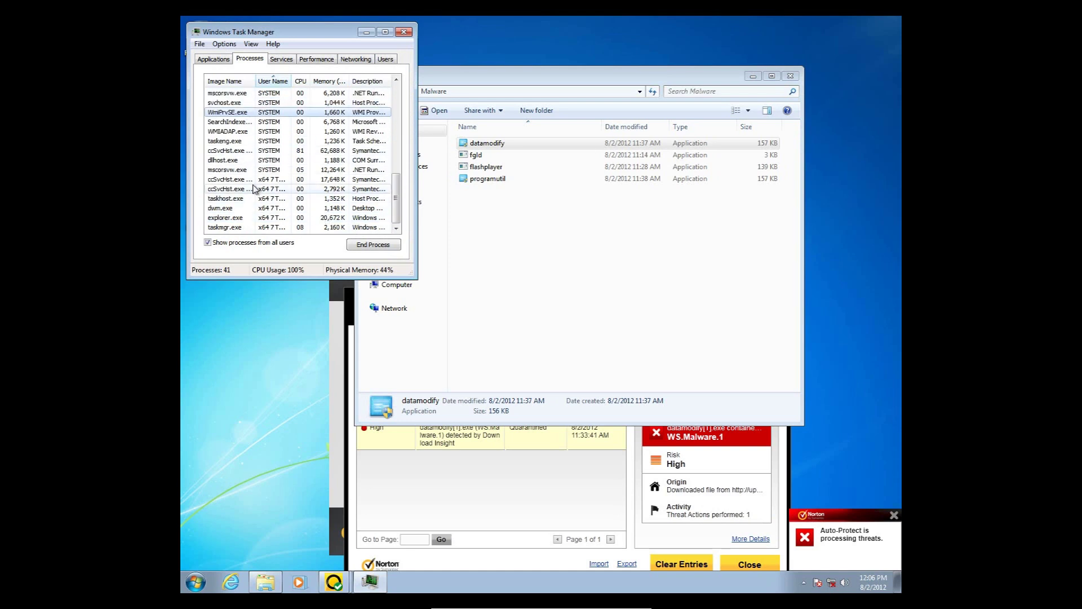
pyautogui.scroll(8, 260, 186)
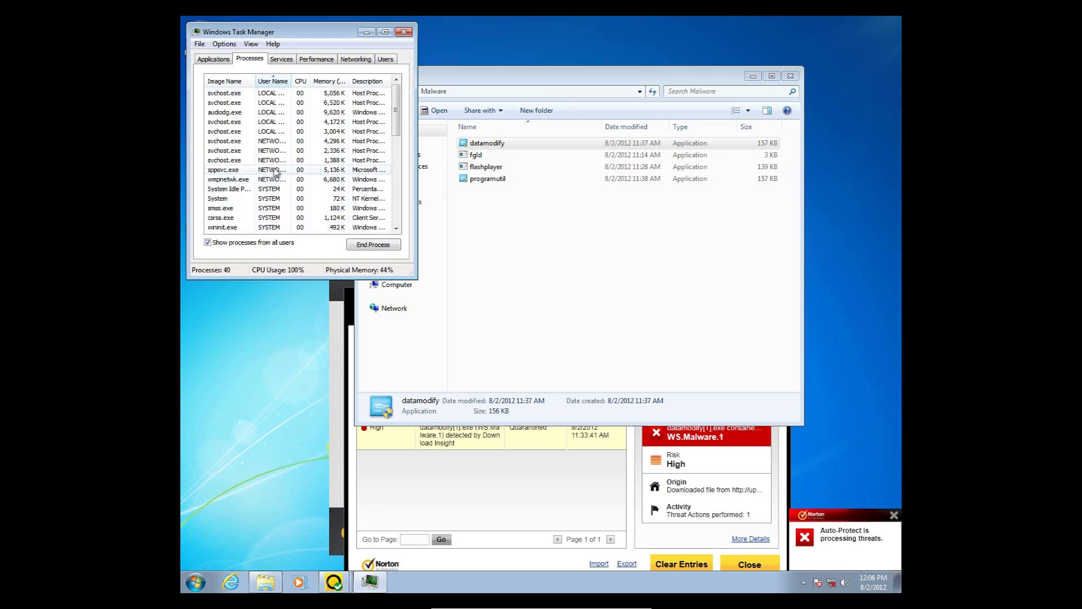
# - Select wmpnetwk.exe and widen Task Manager and its Description column to read process descriptions
pyautogui.click(269, 179)
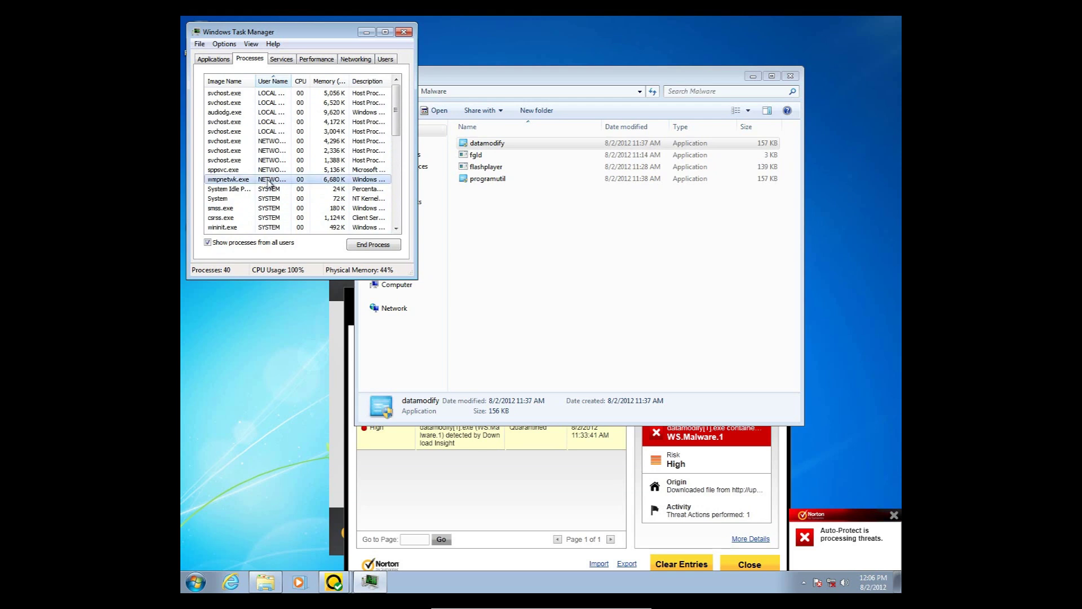
pyautogui.moveTo(415, 156); pyautogui.dragTo(512, 157)
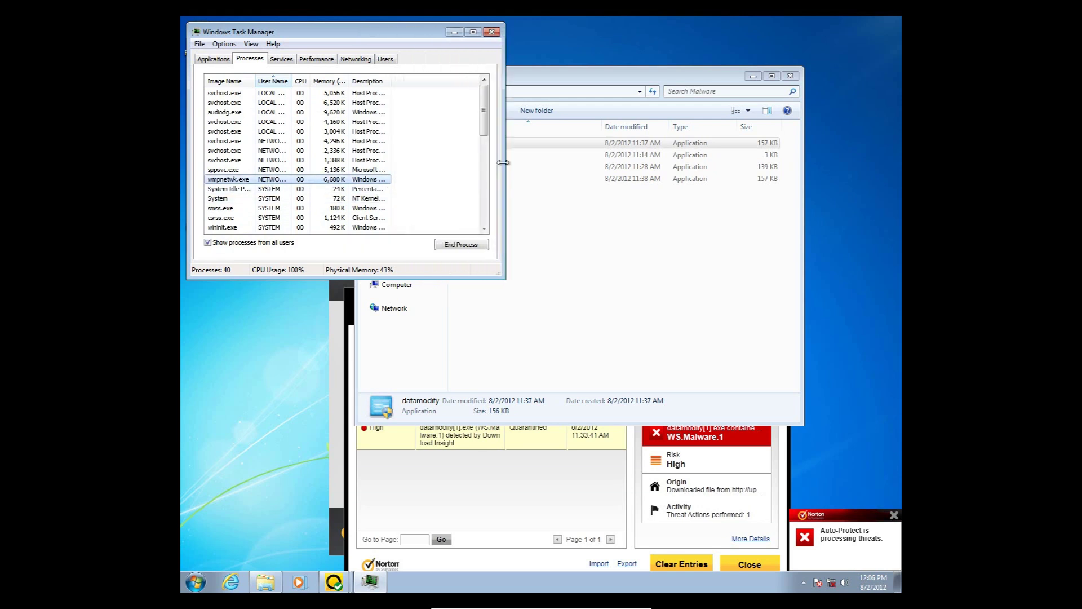
pyautogui.moveTo(389, 81); pyautogui.dragTo(479, 83)
pyautogui.scroll(-4, 418, 144)
pyautogui.scroll(-2, 418, 143)
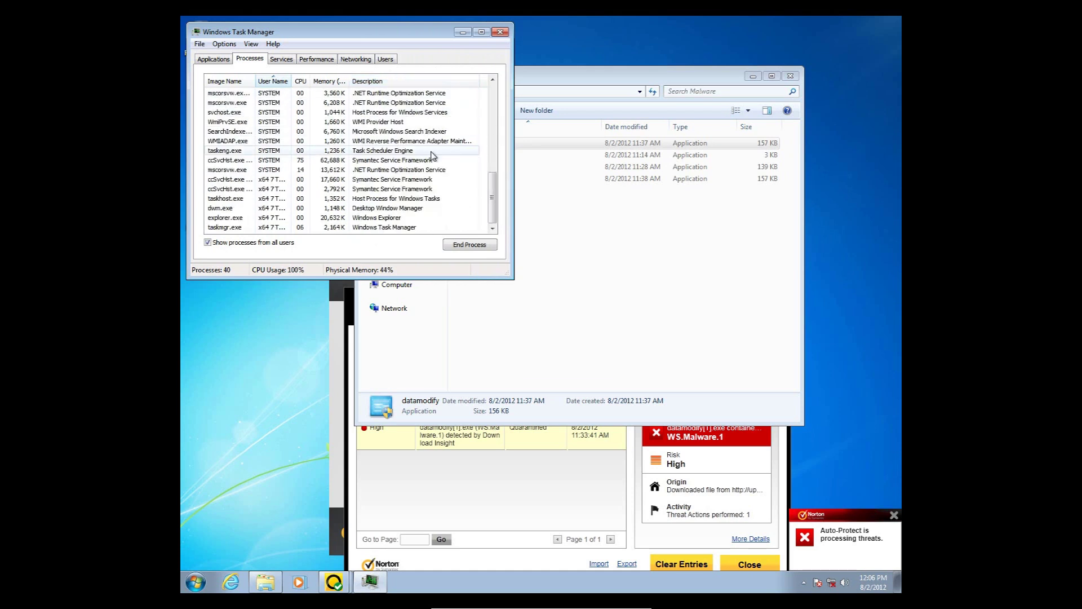
pyautogui.scroll(6, 418, 144)
pyautogui.scroll(-7, 858, 498)
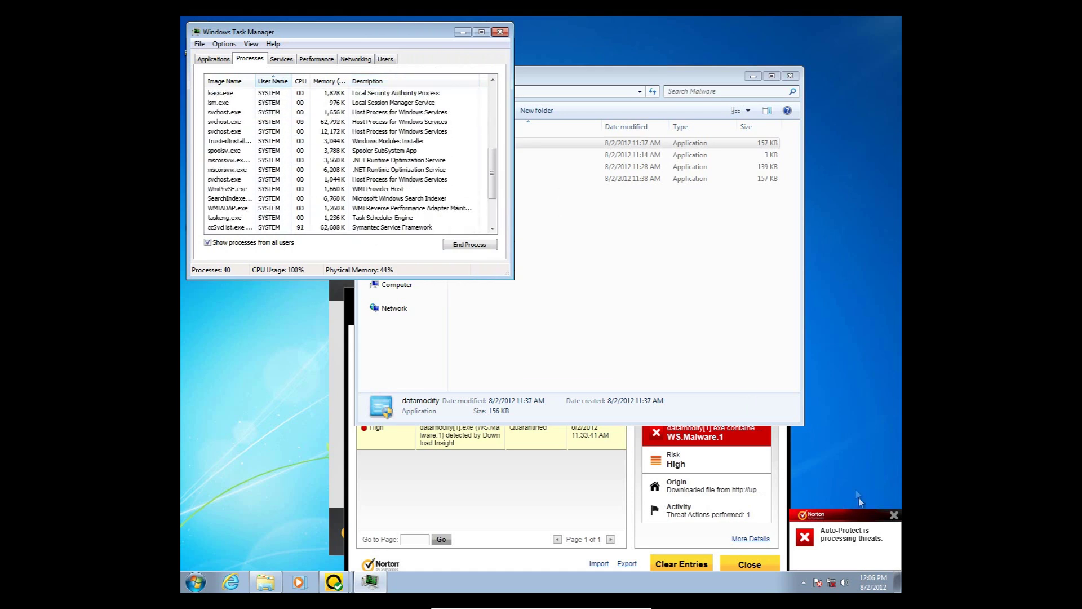
# - Close Security History and the Norton tasks list to reveal Security, Identity, Backup and Tuneup Protected
pyautogui.click(510, 490)
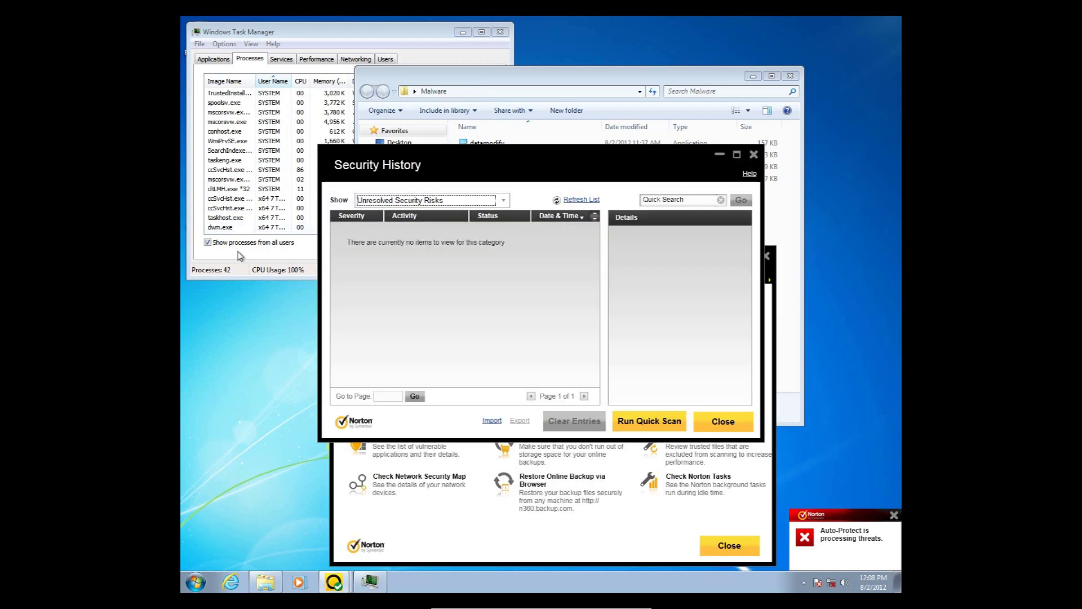
pyautogui.click(730, 421)
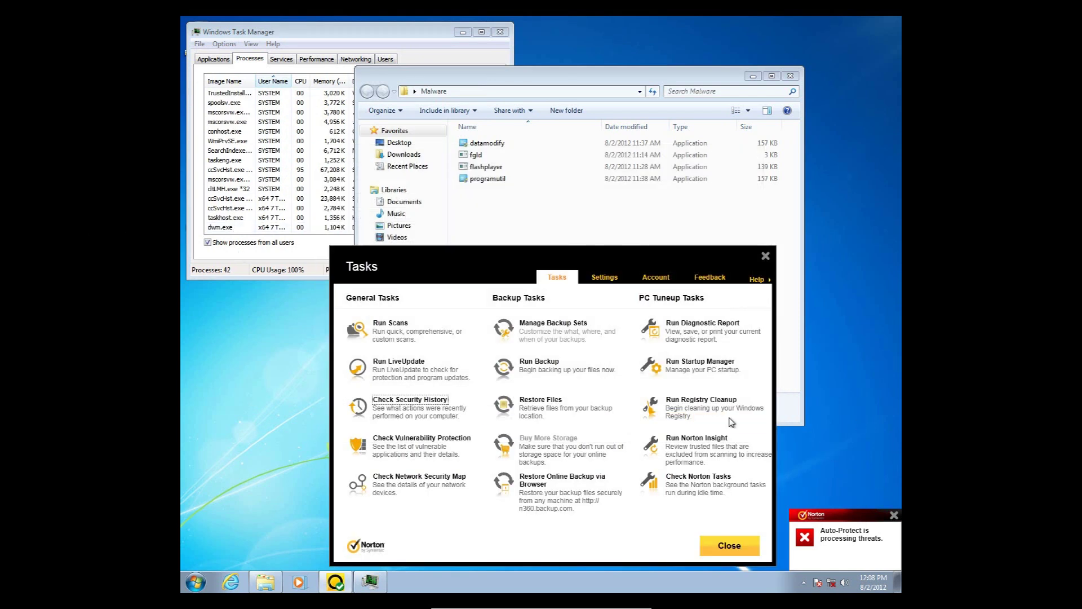
pyautogui.click(722, 546)
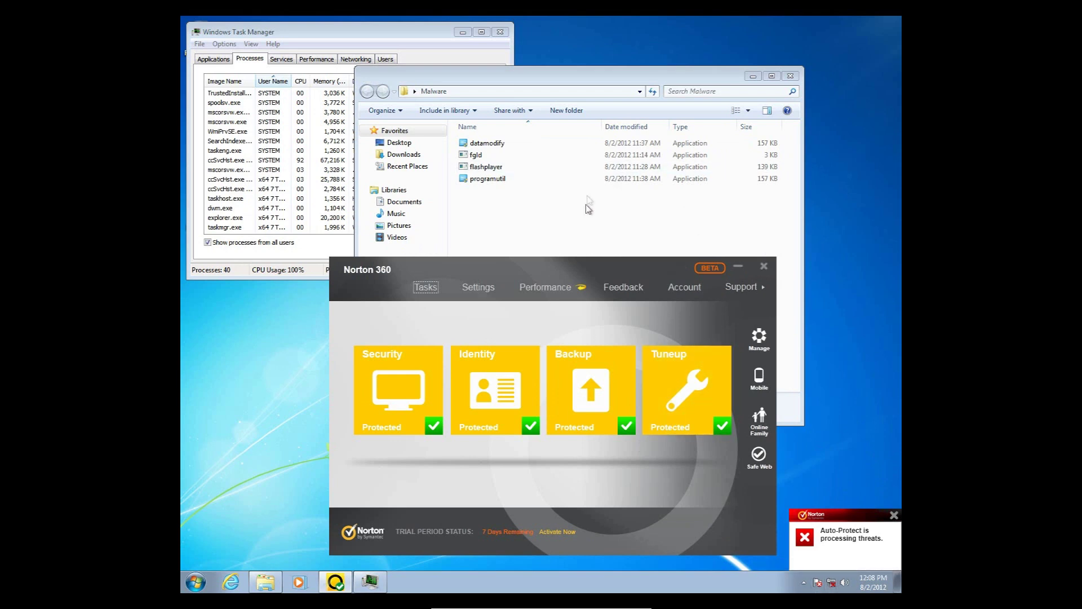
# - Run fgld from the Malware folder and select its fgld.exe *32 process in Task Manager
pyautogui.click(586, 240)
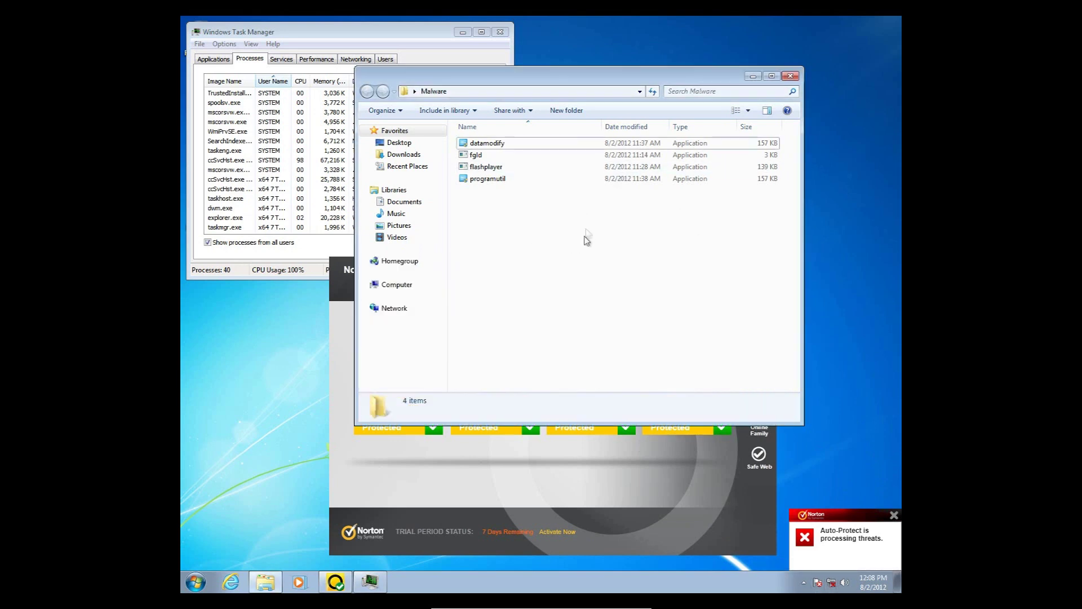
pyautogui.doubleClick(484, 156)
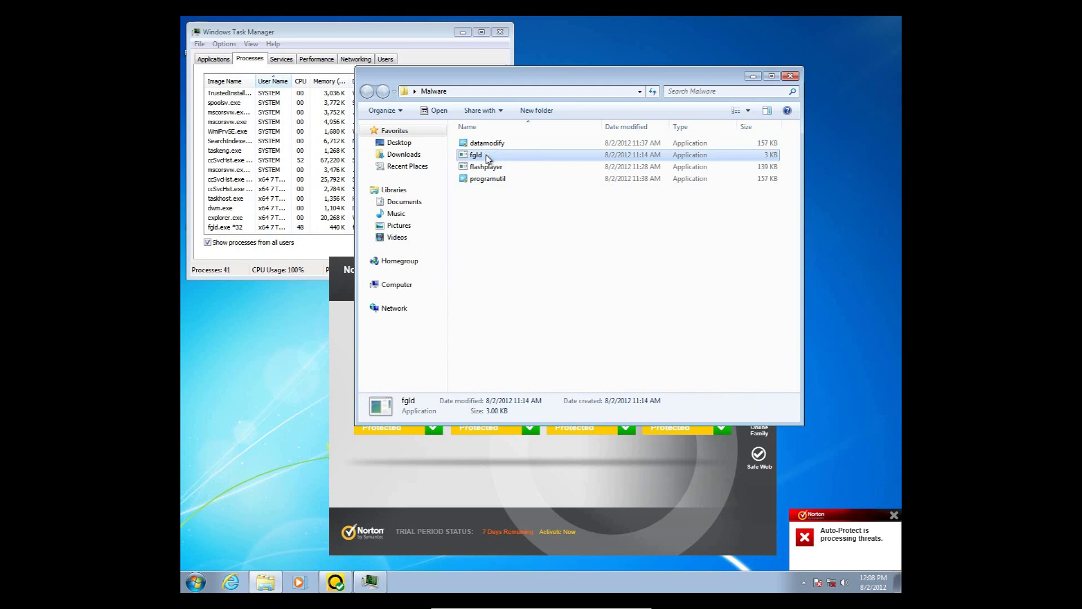
pyautogui.click(369, 581)
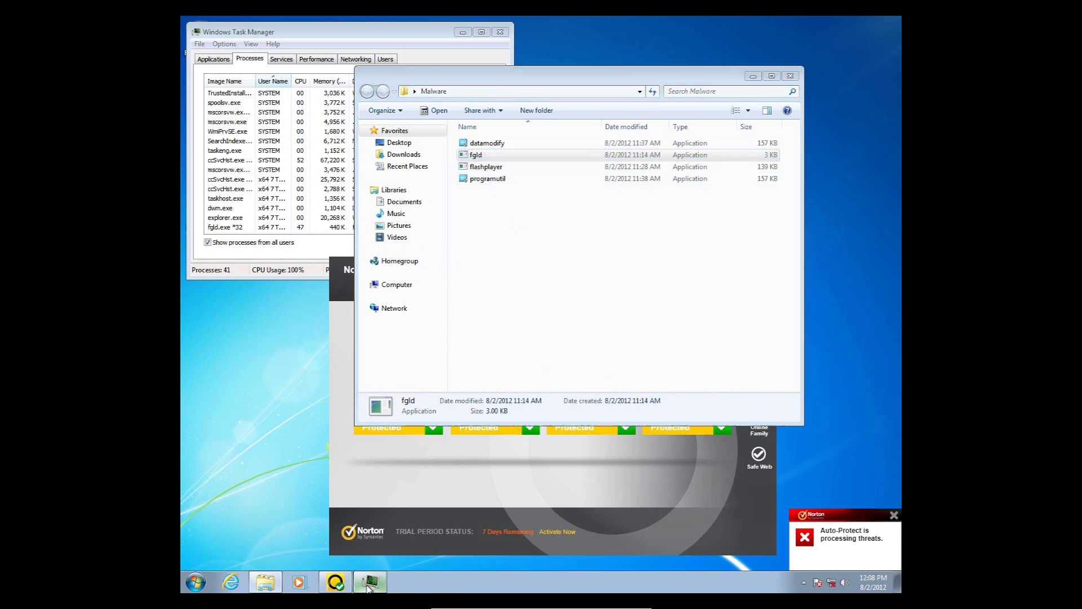
pyautogui.click(277, 160)
pyautogui.scroll(-1, 281, 192)
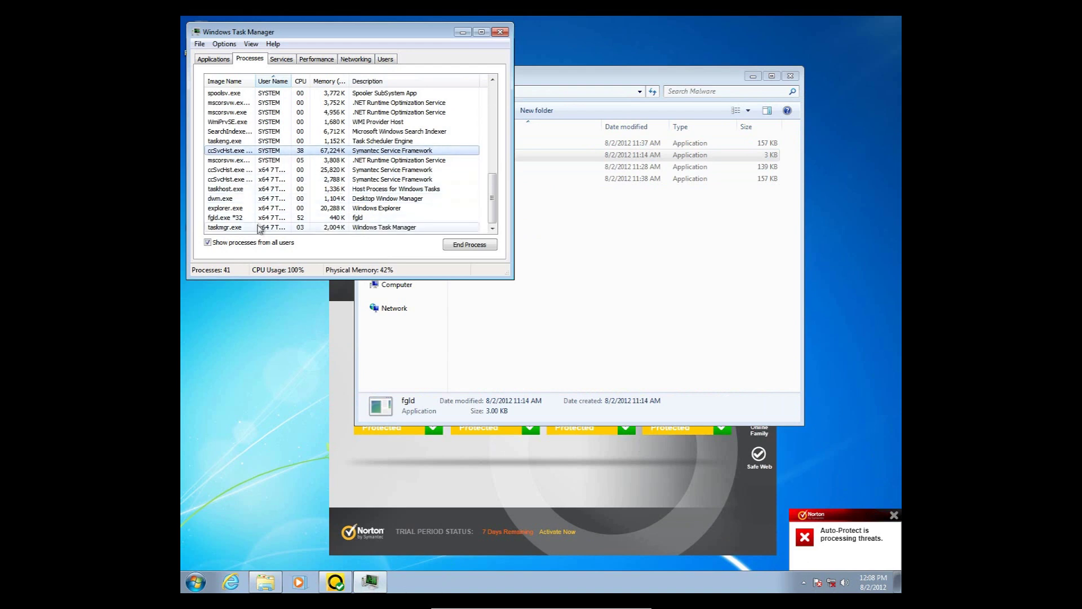
pyautogui.click(273, 219)
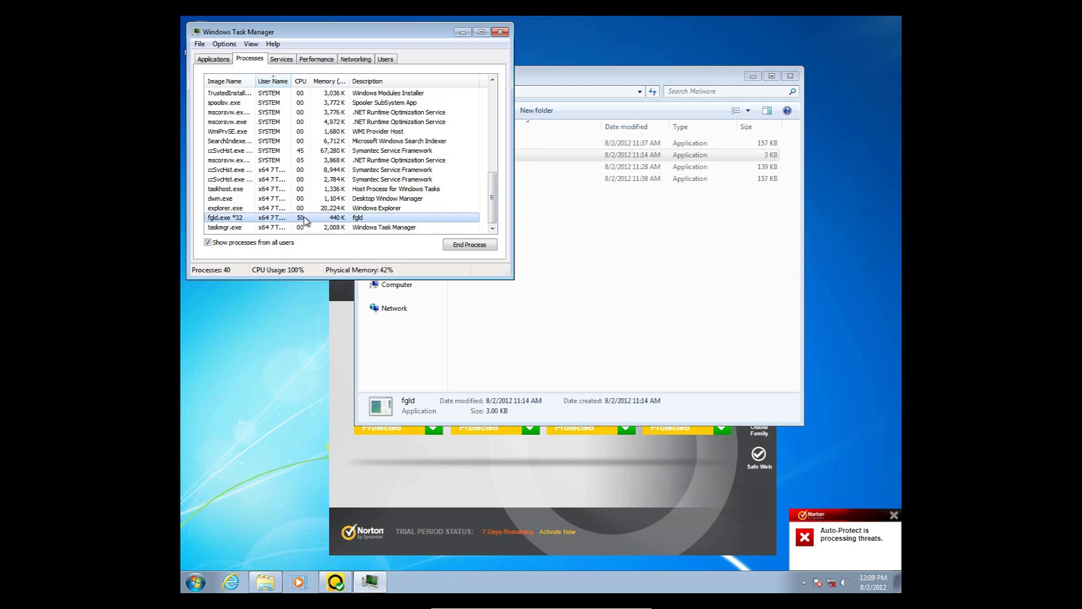
# - Open the TrustedInstaller process's file location, then close the servicing folder window
pyautogui.click(803, 581)
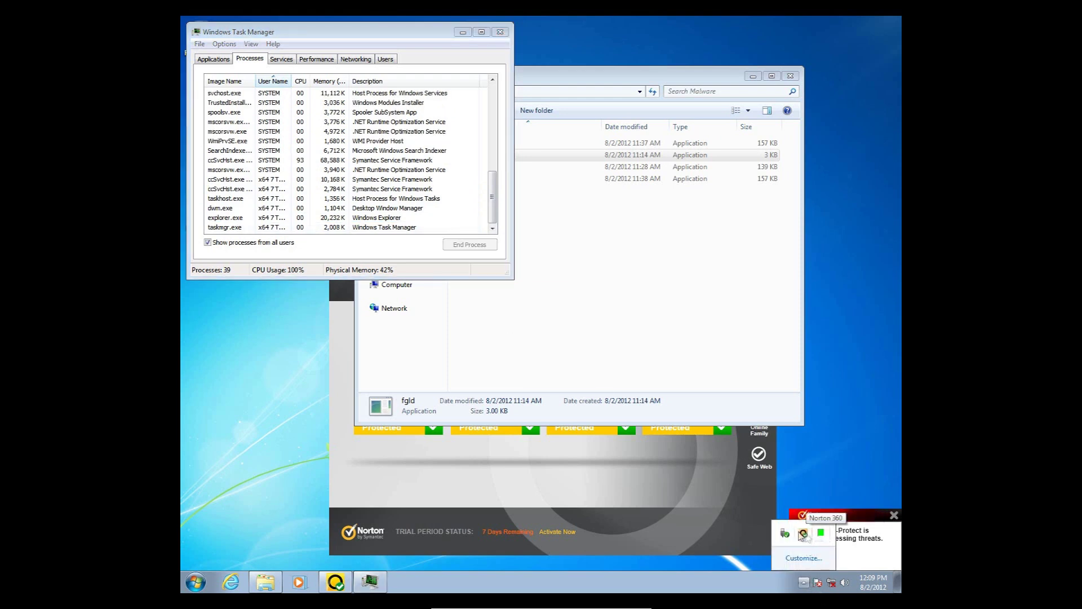
pyautogui.click(301, 200)
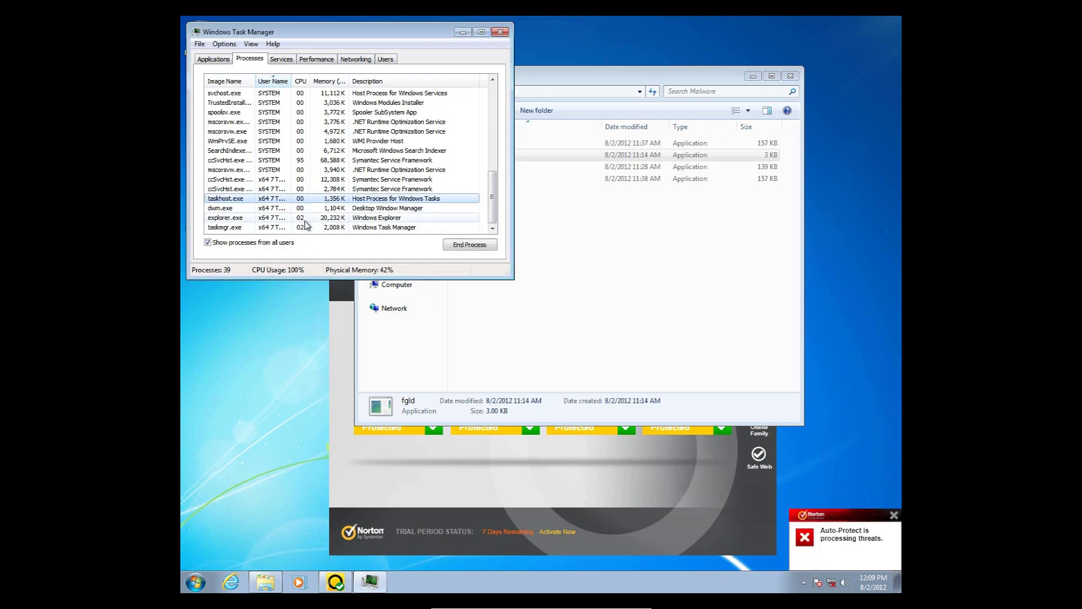
pyautogui.scroll(2, 243, 170)
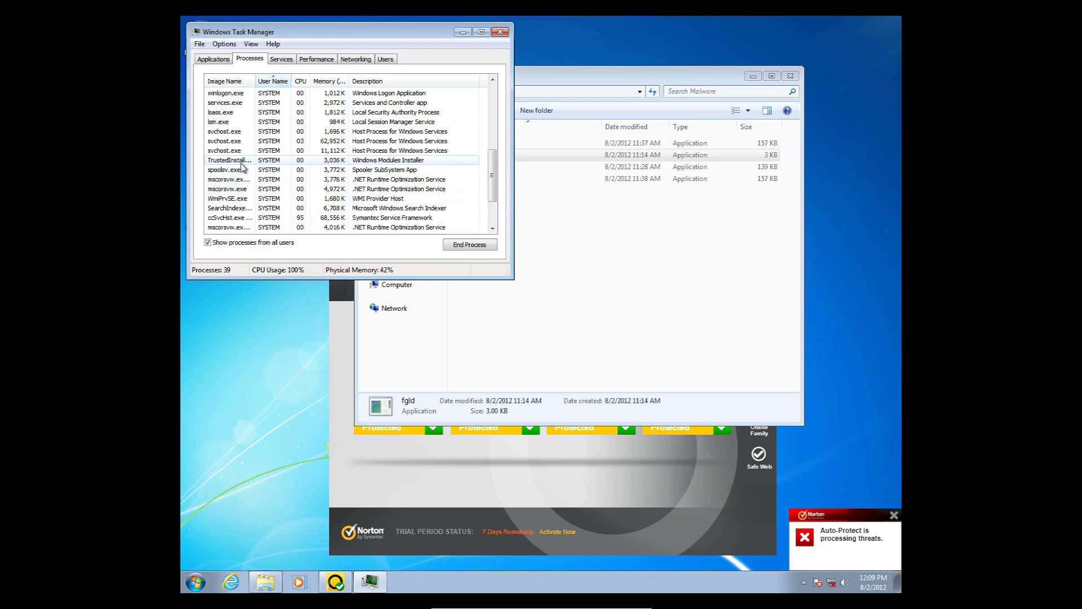
pyautogui.rightClick(242, 163)
pyautogui.click(261, 170)
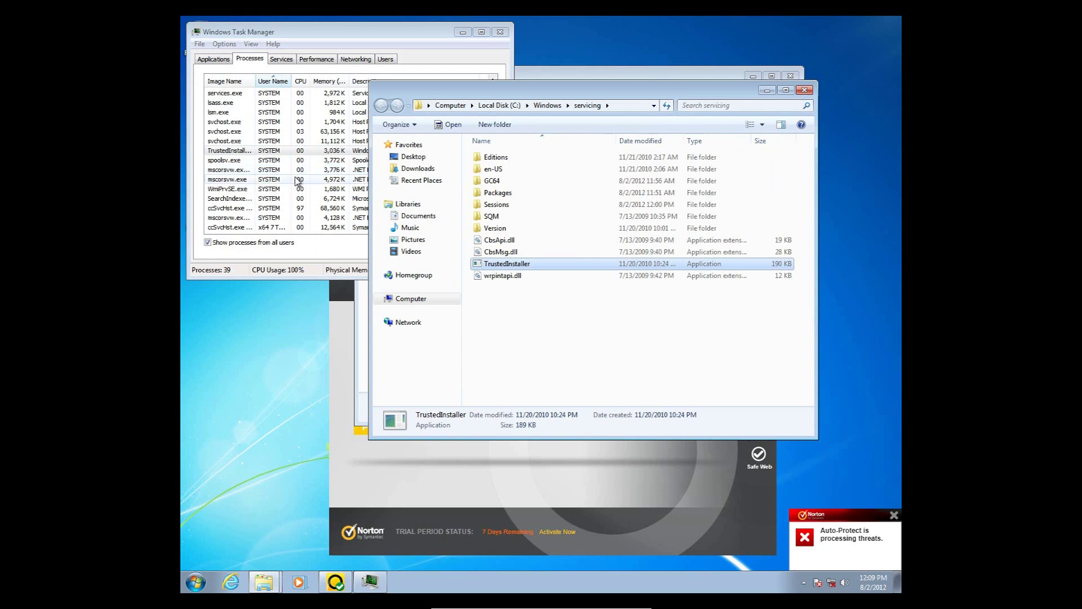
pyautogui.click(805, 91)
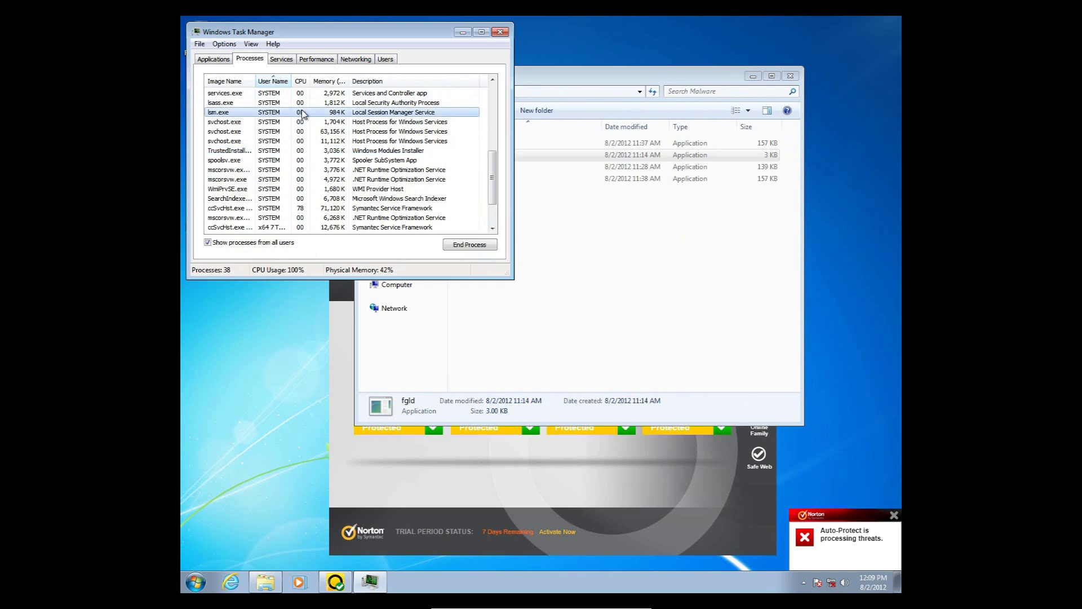
# - Sort Task Manager's processes by image name and confirm fgld.exe is gone
pyautogui.scroll(-2, 413, 227)
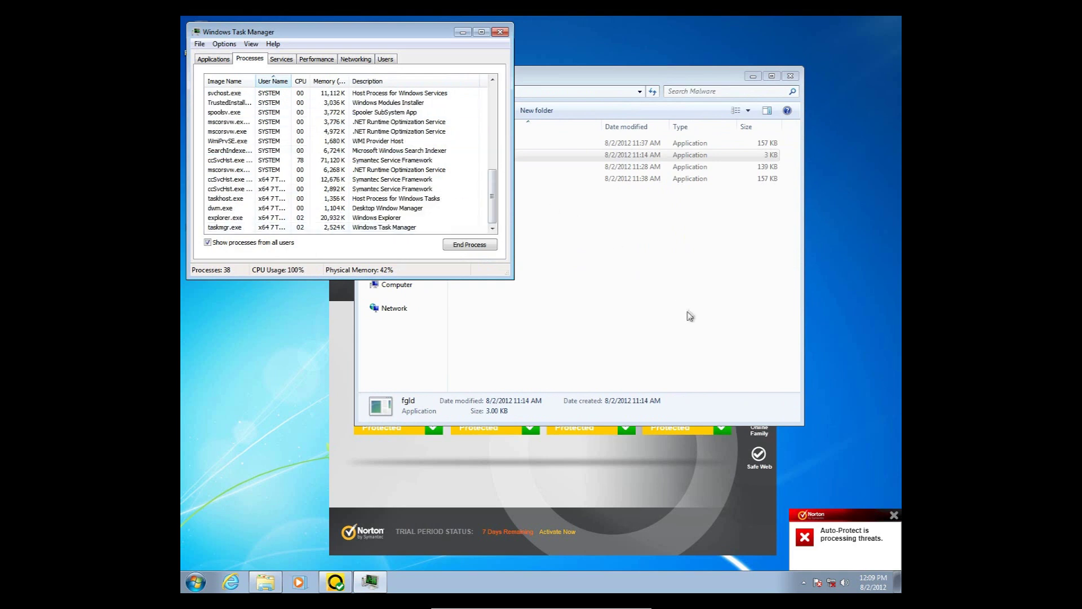
pyautogui.scroll(4, 242, 209)
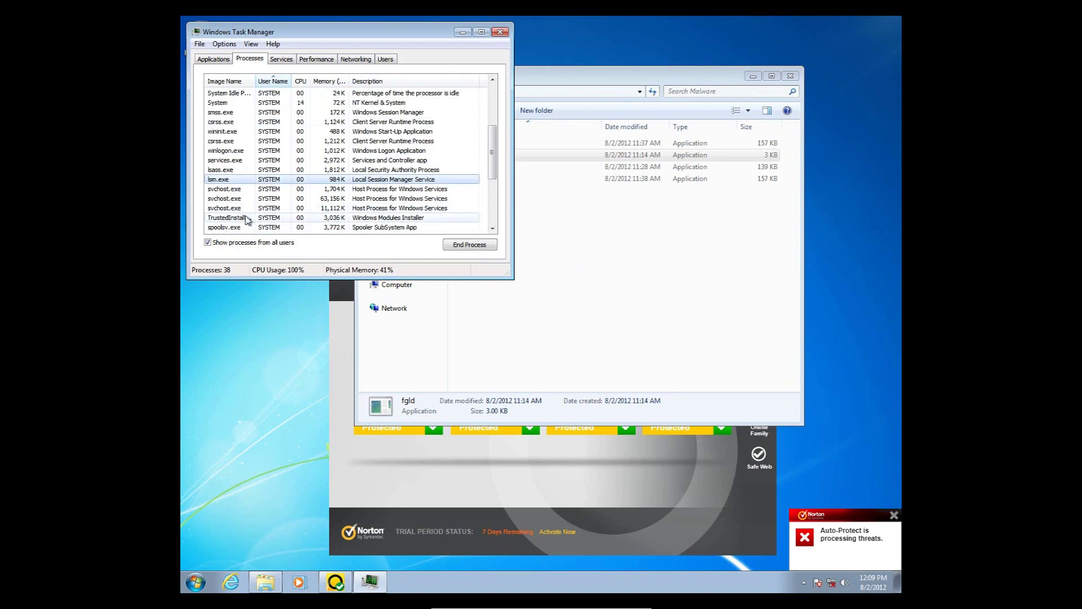
pyautogui.scroll(3, 246, 220)
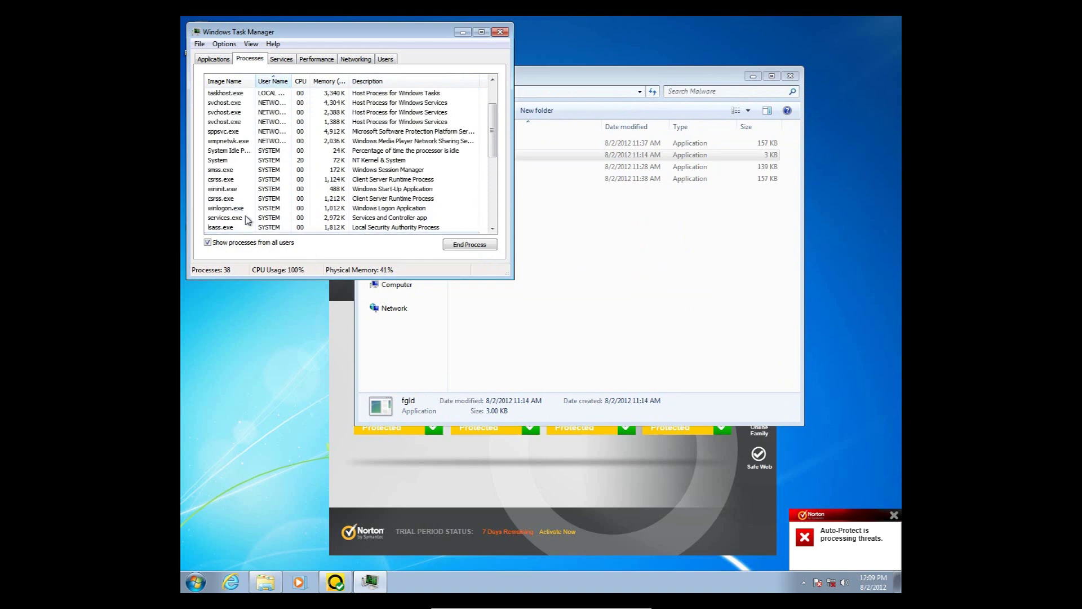
pyautogui.scroll(-2, 257, 196)
pyautogui.scroll(-5, 257, 196)
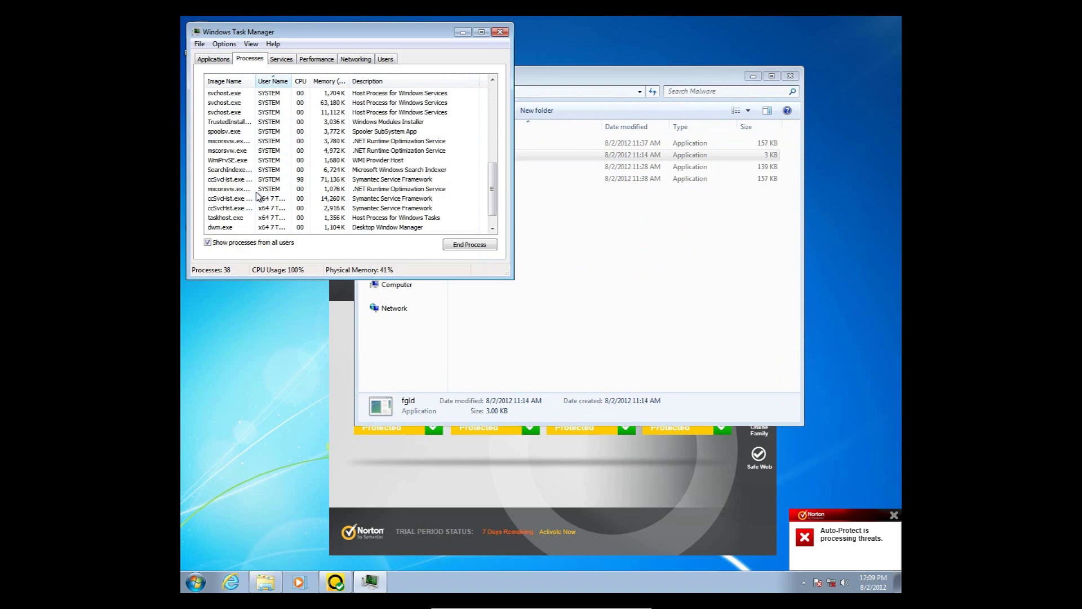
pyautogui.click(240, 81)
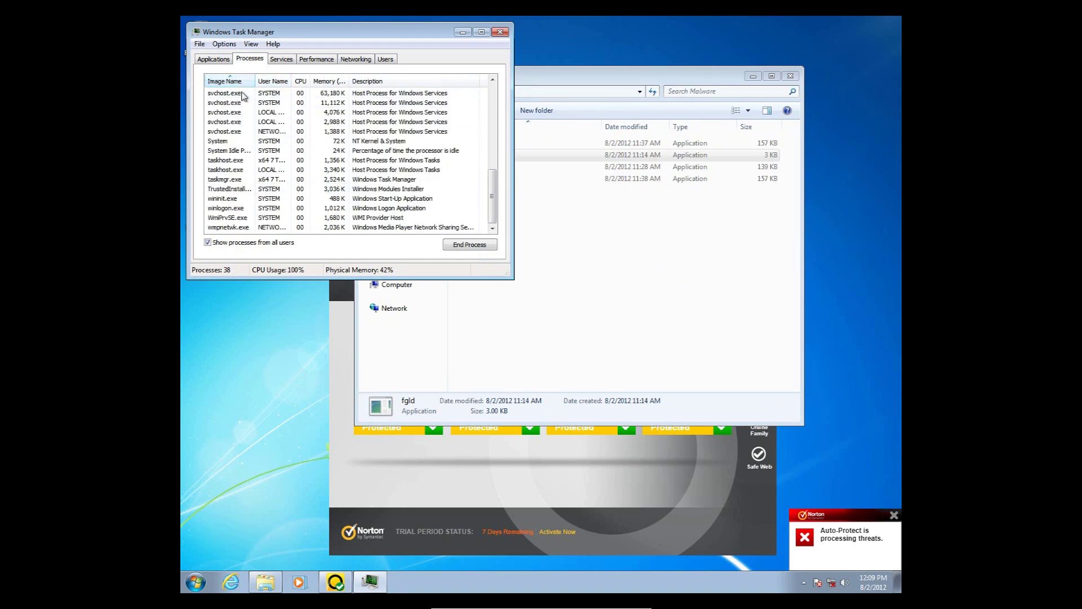
pyautogui.scroll(5, 253, 138)
pyautogui.scroll(-8, 254, 138)
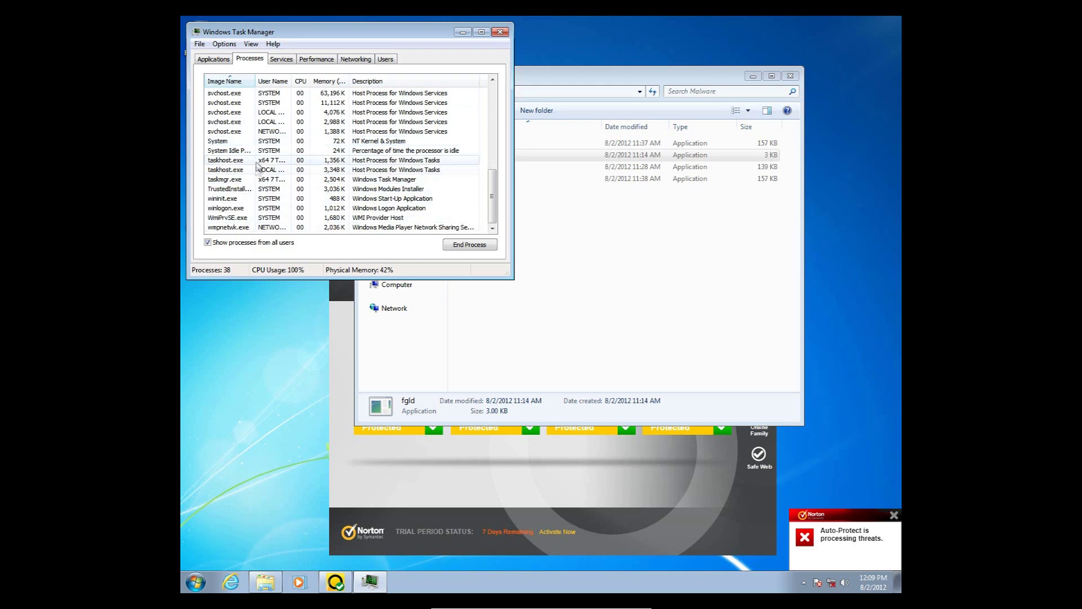
pyautogui.scroll(8, 269, 160)
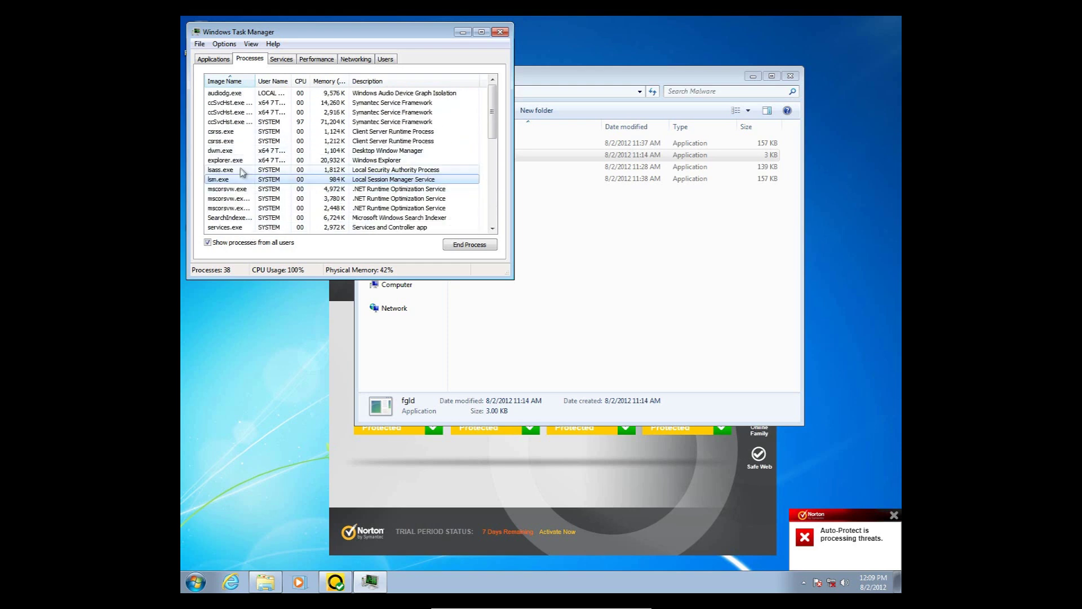
pyautogui.click(739, 322)
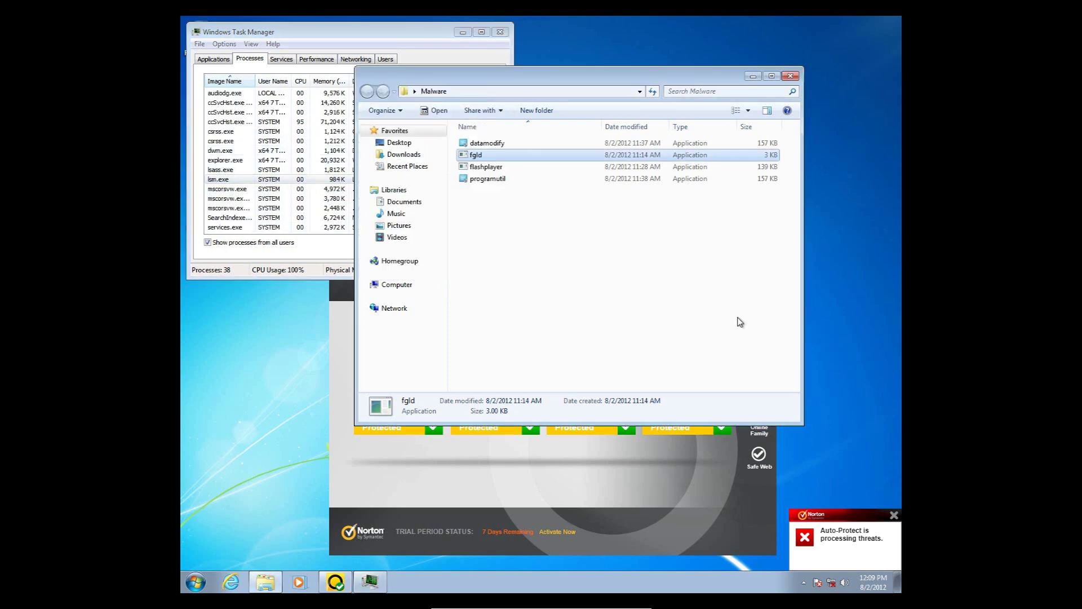
# - Dismiss the Auto-Protect threat notification and run the flashplayer sample
pyautogui.click(893, 516)
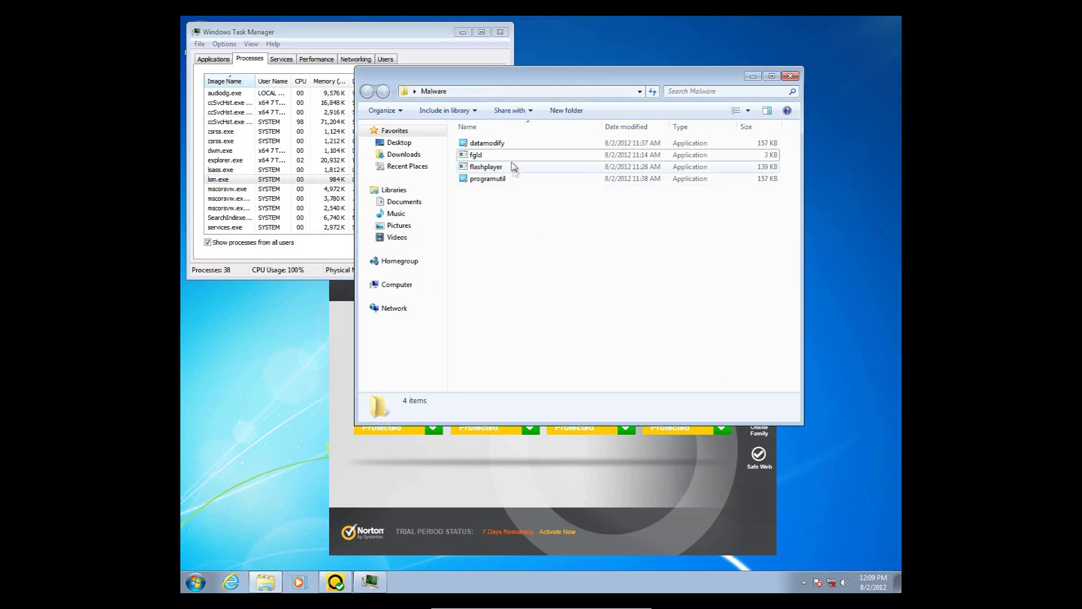
pyautogui.click(495, 171)
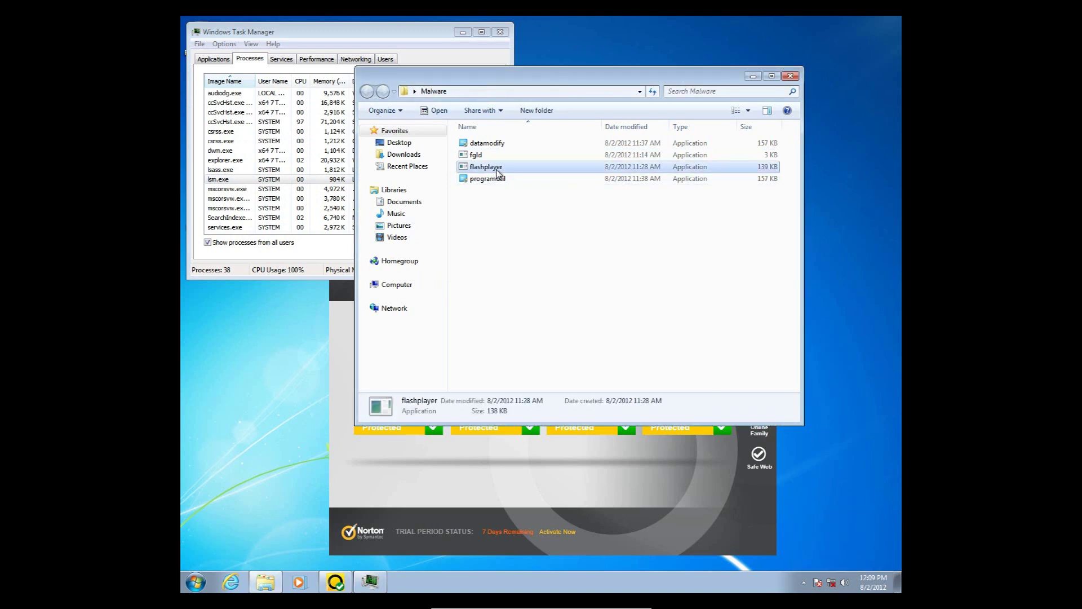
pyautogui.click(505, 261)
pyautogui.doubleClick(492, 172)
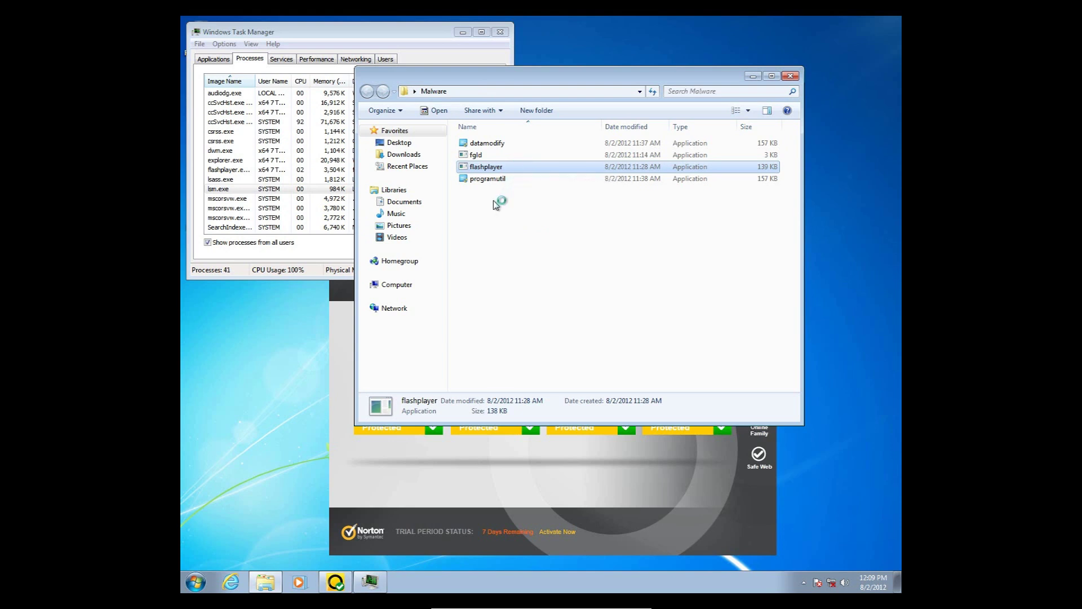
# - Open the file location of the new yhyxg.exe *32 process from Task Manager
pyautogui.click(305, 198)
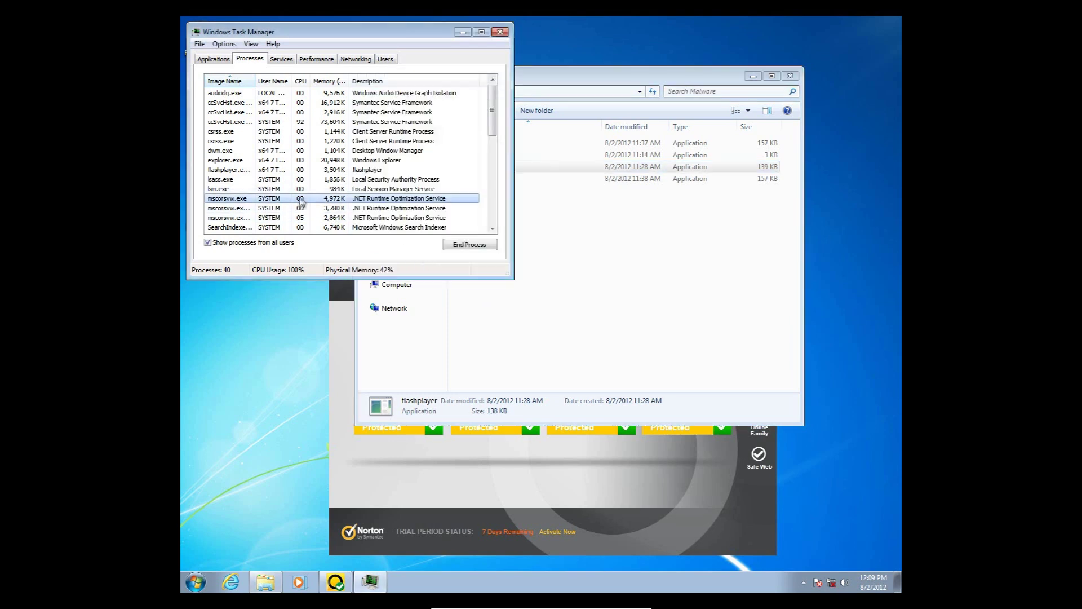
pyautogui.click(251, 171)
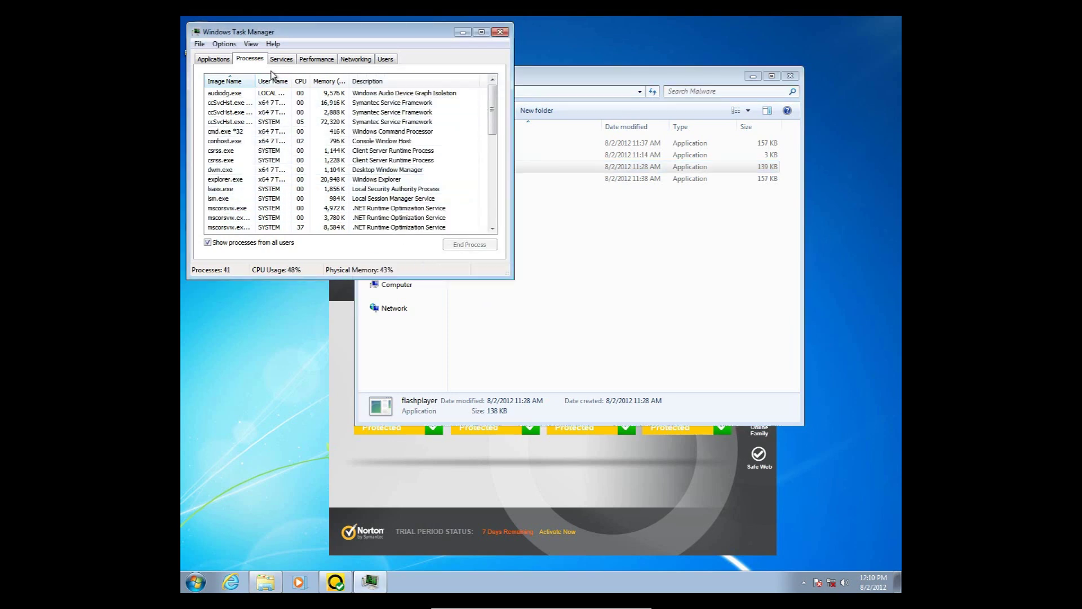
pyautogui.moveTo(258, 76); pyautogui.dragTo(286, 76)
pyautogui.click(246, 150)
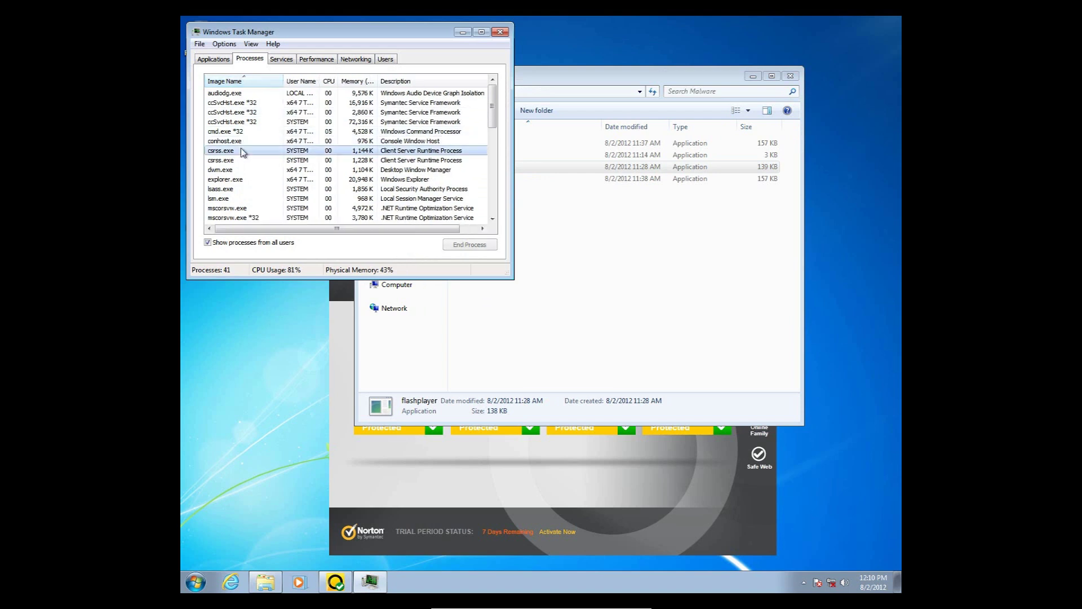
pyautogui.scroll(-2, 246, 152)
pyautogui.scroll(2, 253, 147)
pyautogui.scroll(-9, 259, 143)
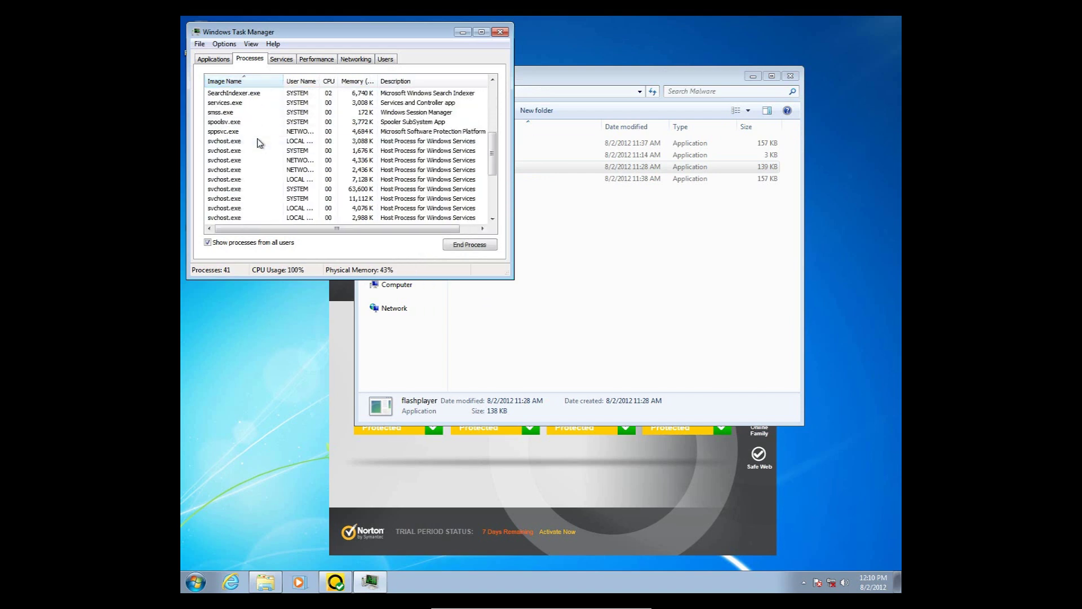
pyautogui.click(265, 219)
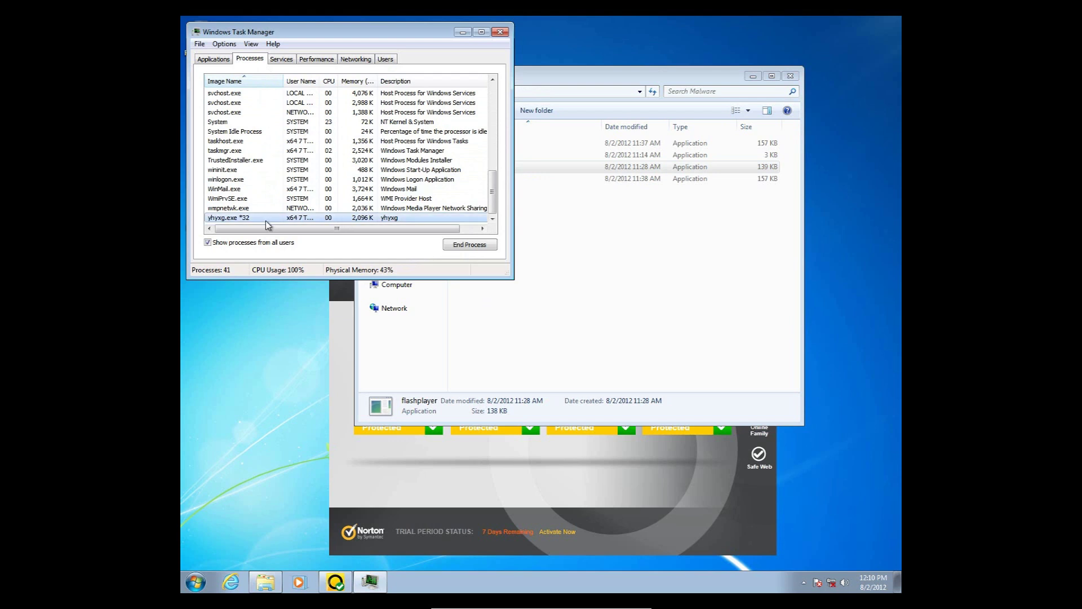
pyautogui.rightClick(267, 220)
pyautogui.click(319, 224)
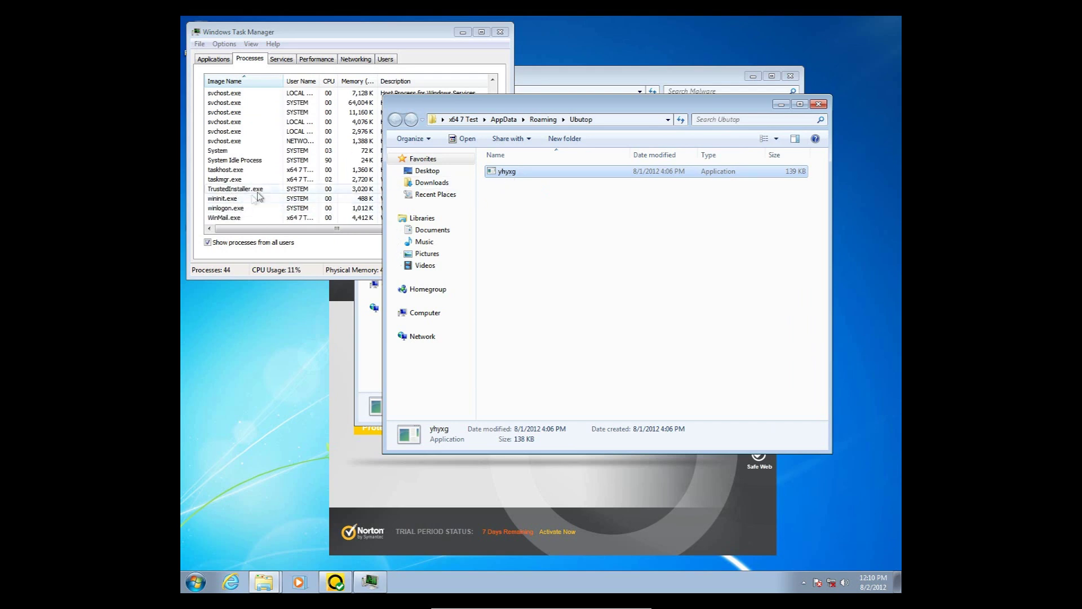
pyautogui.click(537, 193)
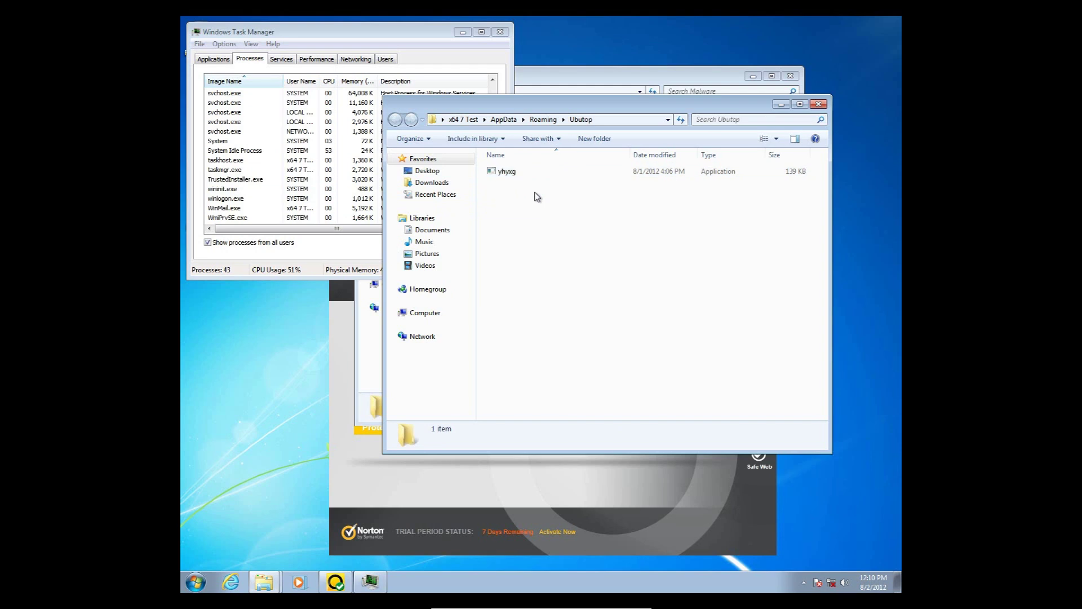
pyautogui.click(286, 190)
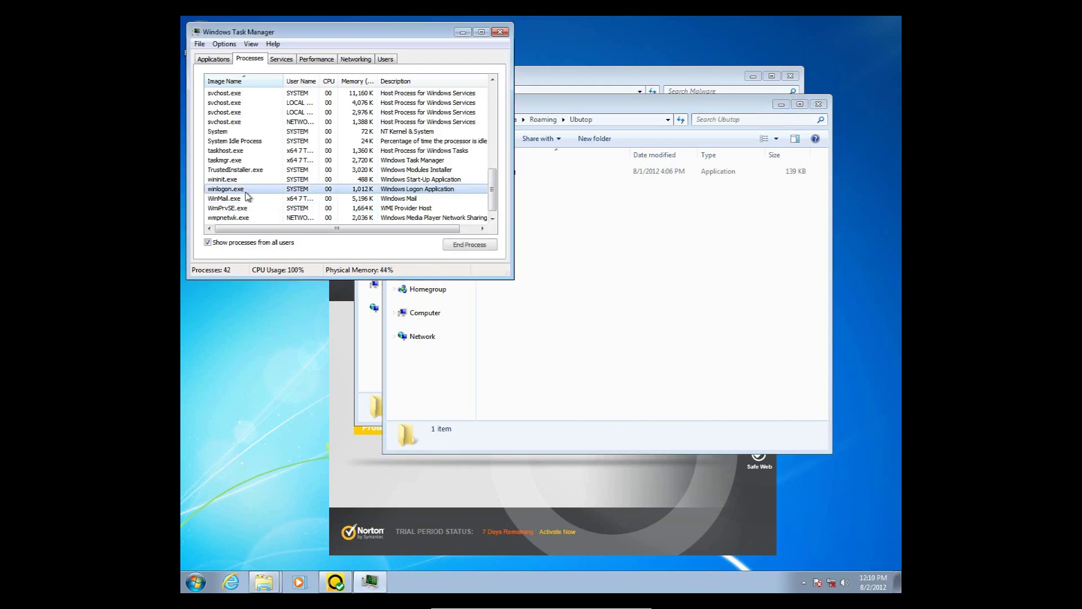
pyautogui.click(258, 198)
pyautogui.rightClick(257, 197)
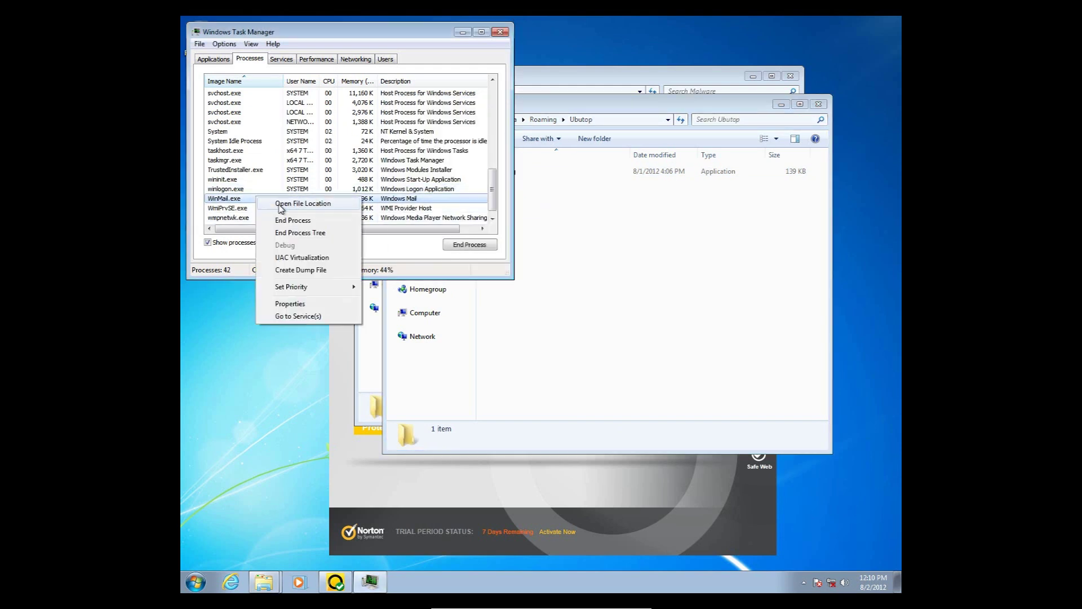
pyautogui.click(285, 208)
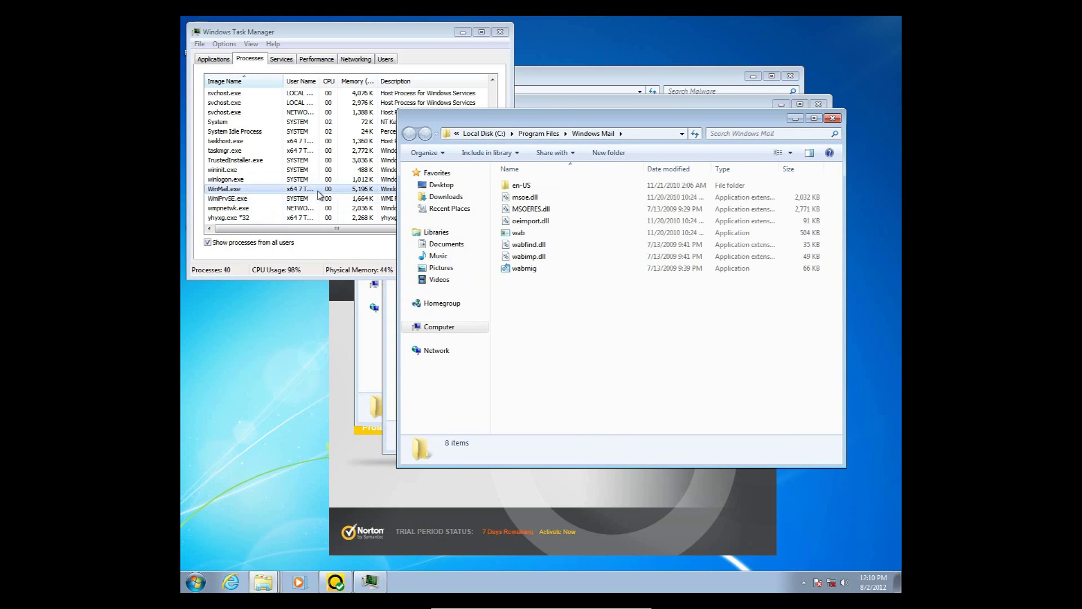
pyautogui.click(832, 118)
pyautogui.click(266, 160)
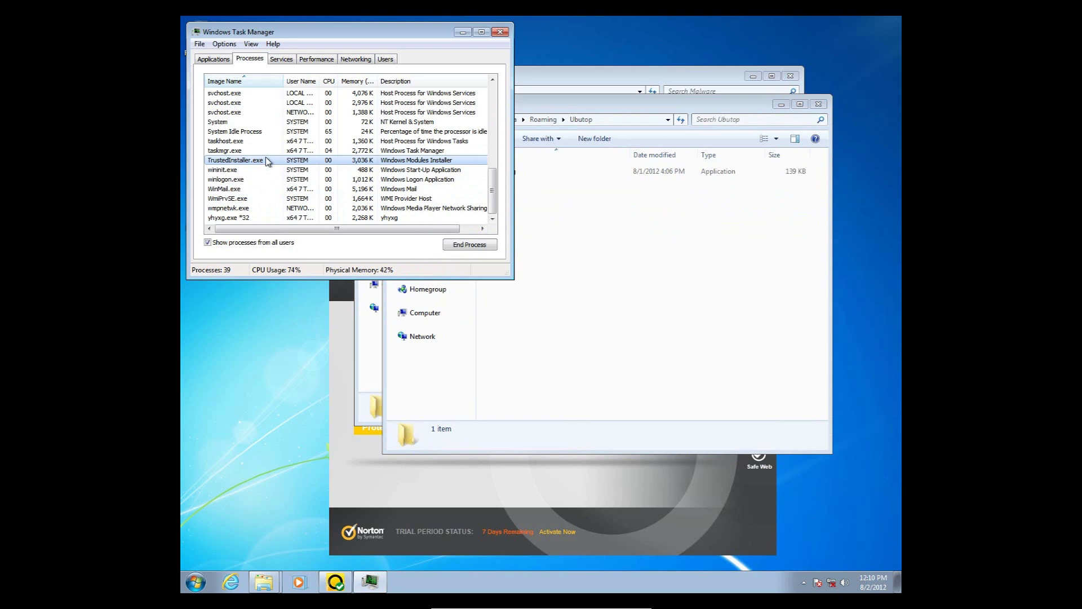
pyautogui.click(266, 170)
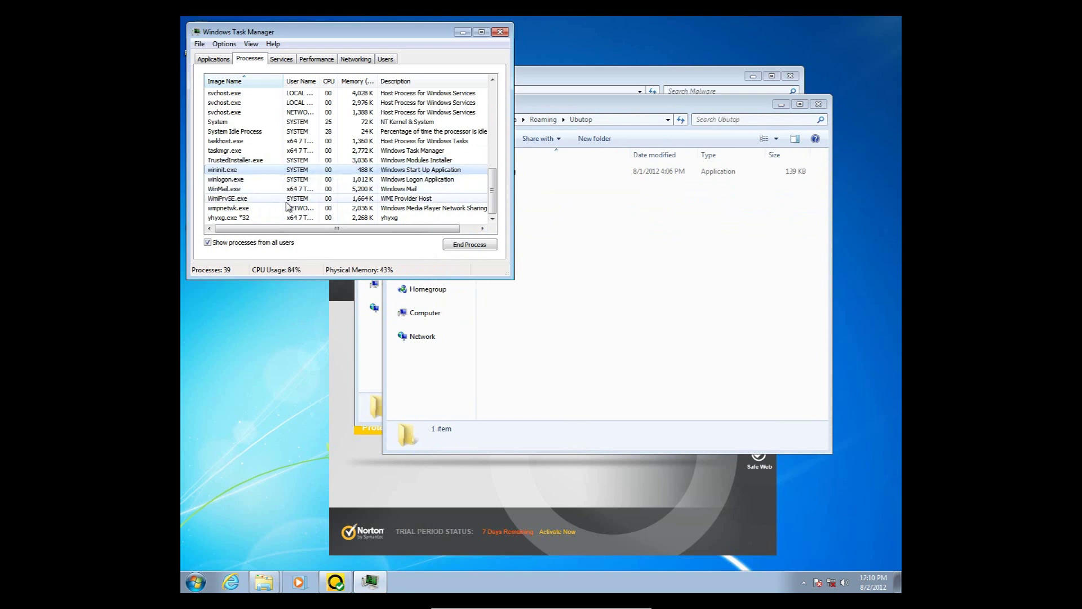
pyautogui.click(276, 219)
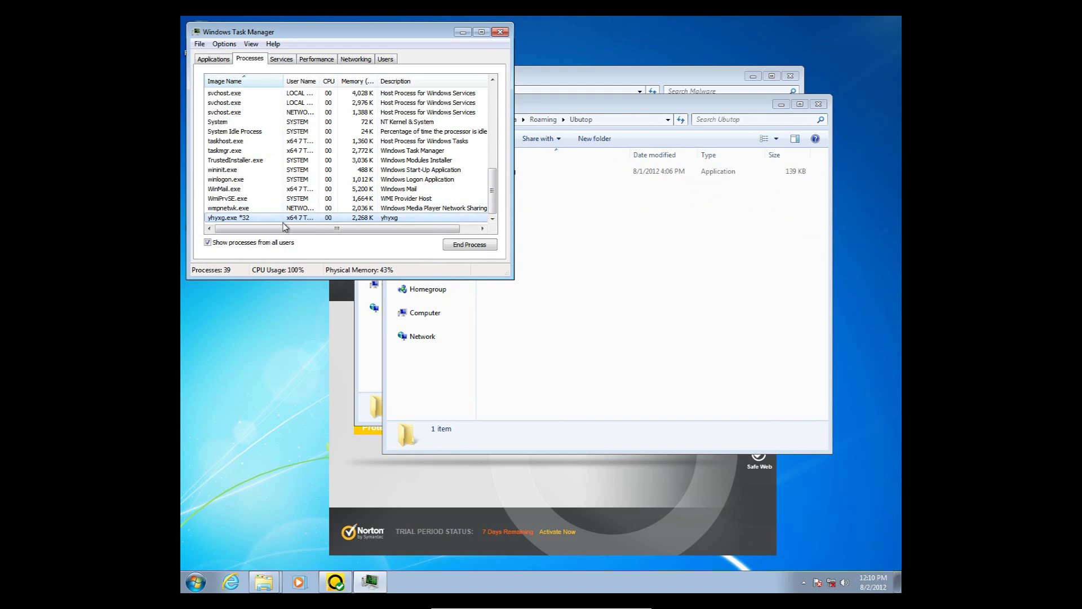
pyautogui.click(581, 257)
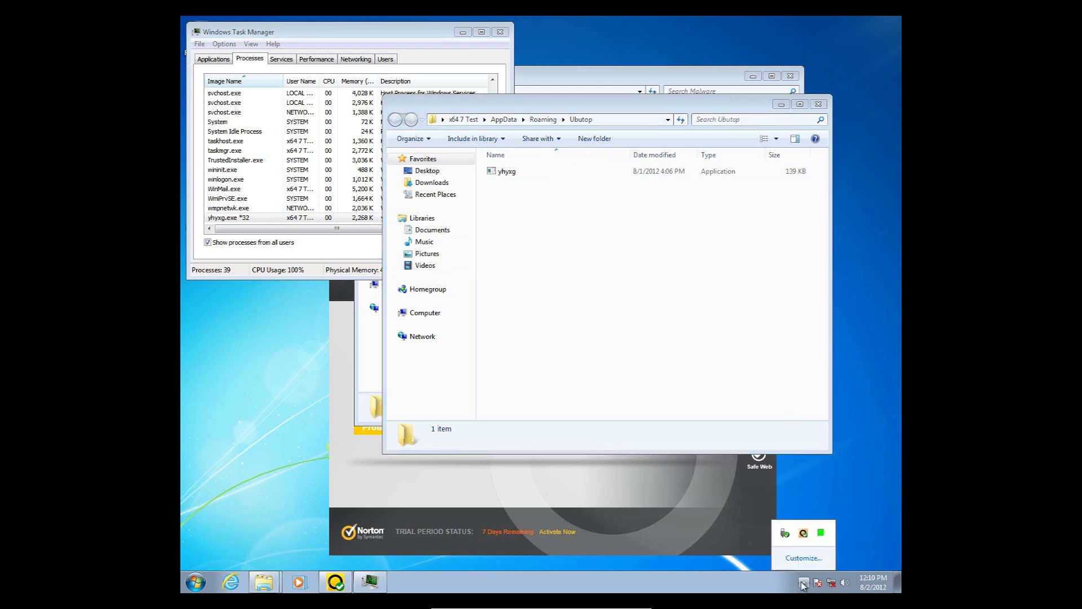
# - Move the Ubutop window to the lower right and select datamodify in the Malware folder
pyautogui.moveTo(762, 107); pyautogui.dragTo(898, 155)
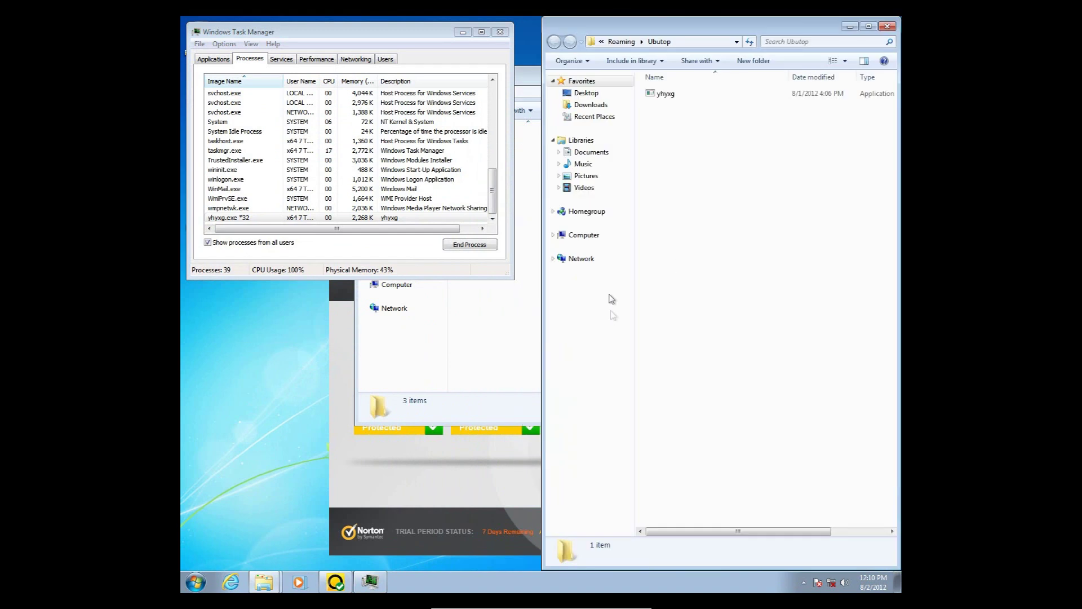
pyautogui.moveTo(743, 25); pyautogui.dragTo(842, 298)
pyautogui.click(254, 217)
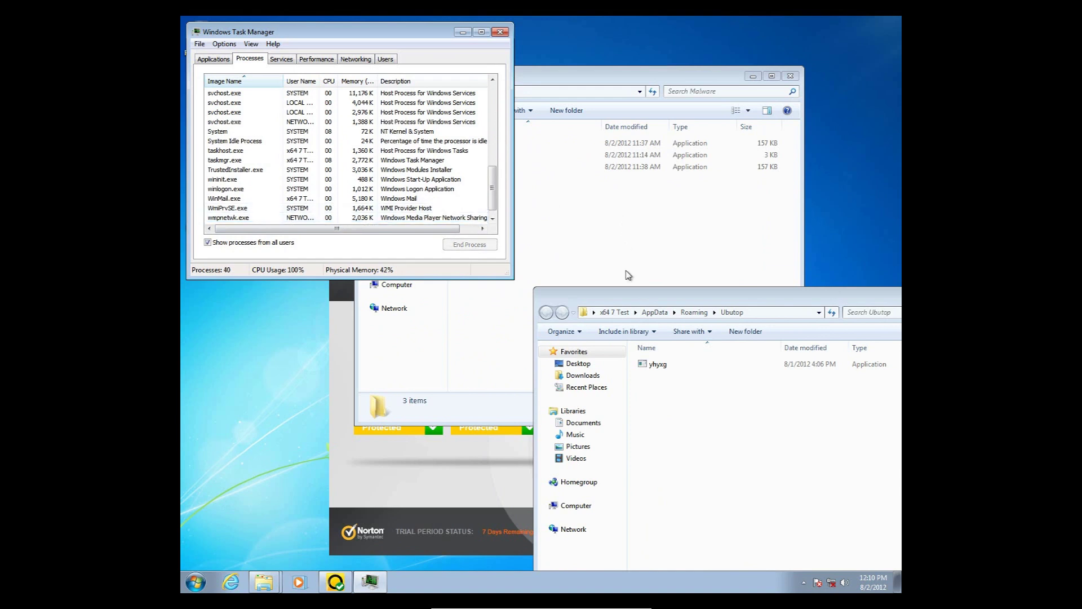
pyautogui.click(599, 269)
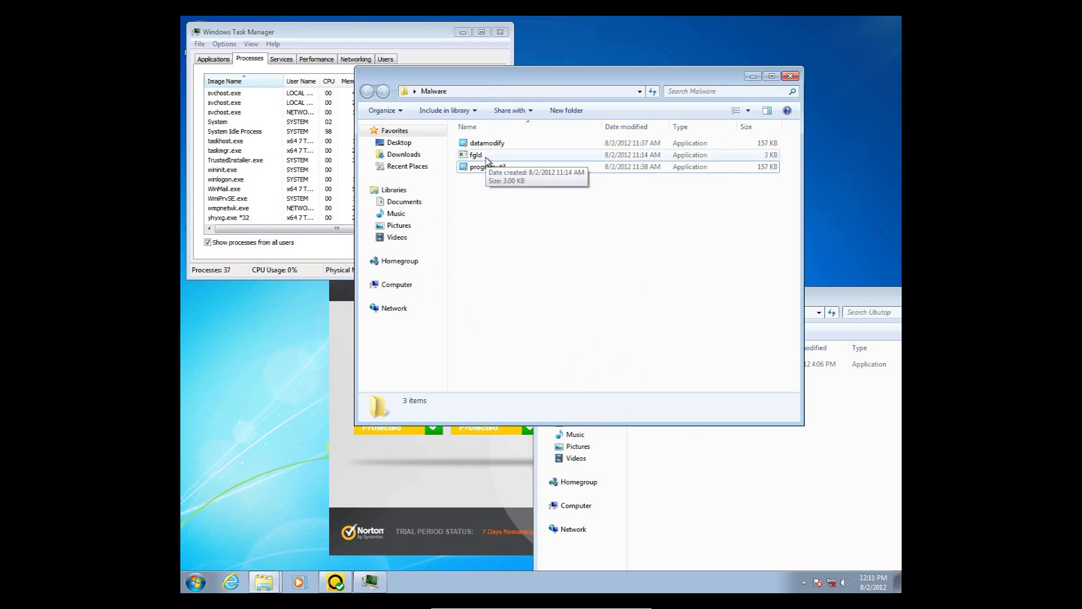
pyautogui.click(563, 145)
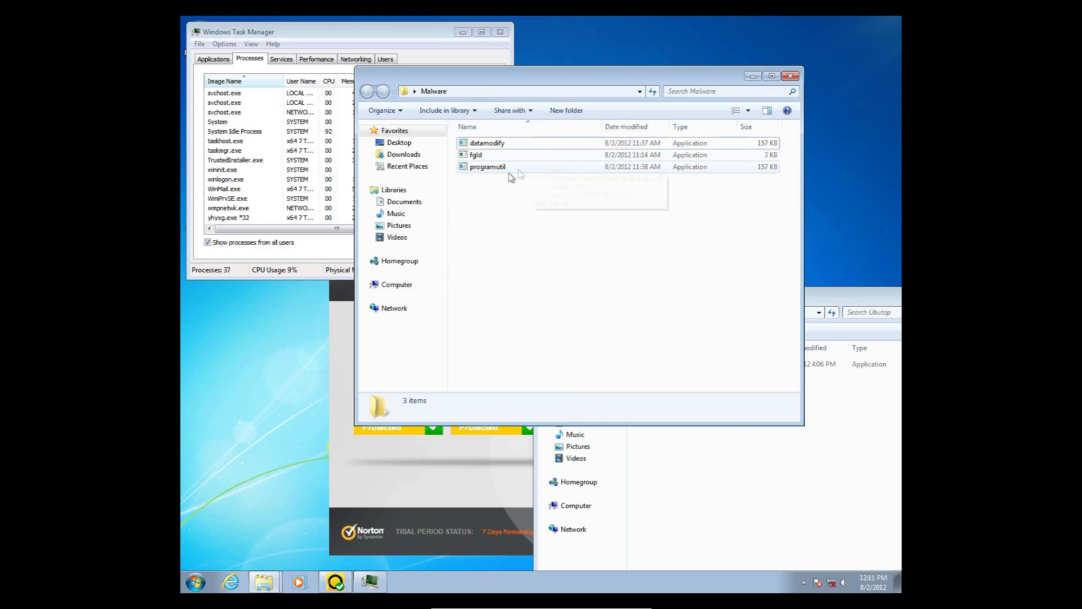
# - Open the file location of the yhyxg.exe *32 process from Task Manager
pyautogui.click(242, 179)
pyautogui.click(257, 218)
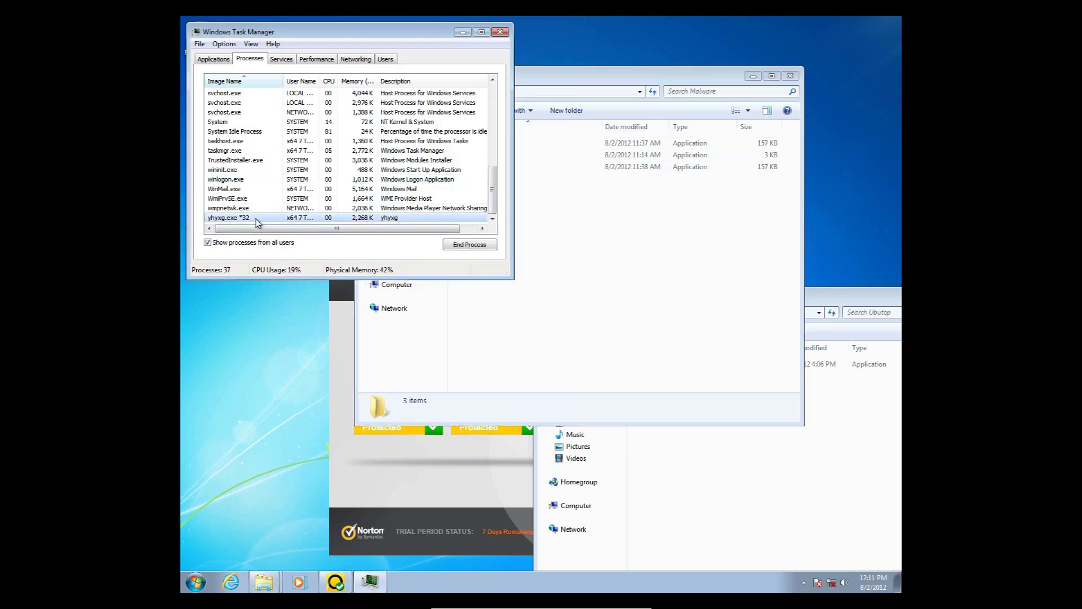
pyautogui.rightClick(257, 220)
pyautogui.click(290, 226)
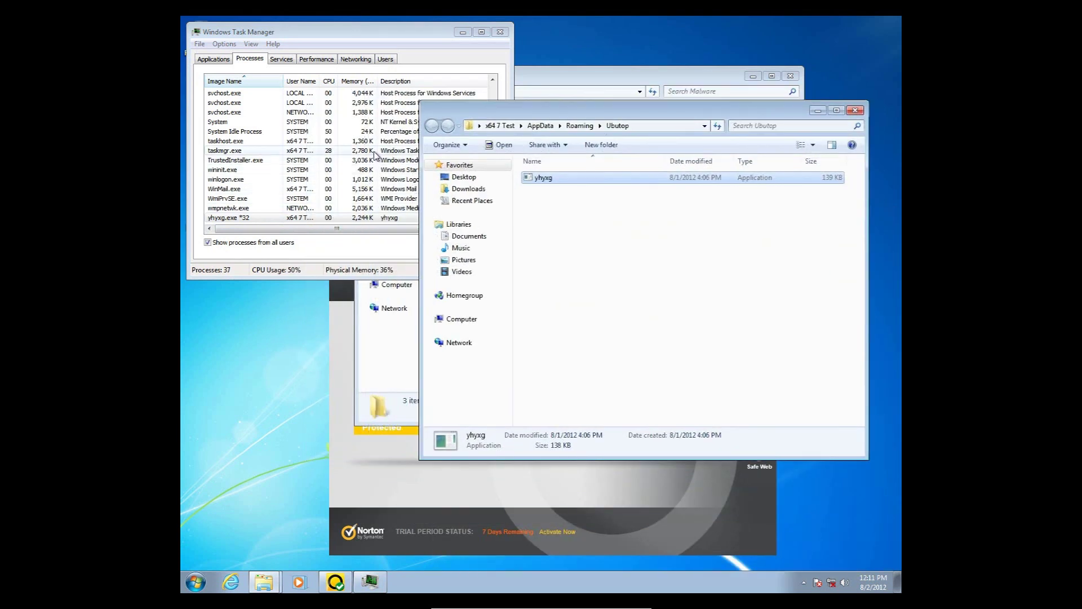
# - Launch the programutil sample from the Malware folder, approving the UAC prompt
pyautogui.click(407, 349)
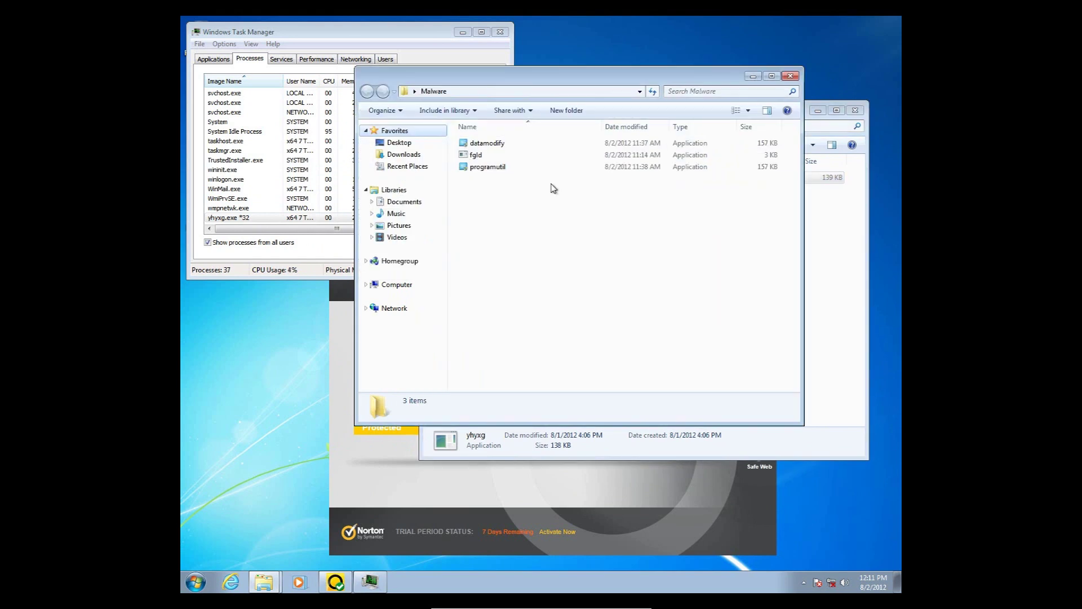
pyautogui.doubleClick(505, 166)
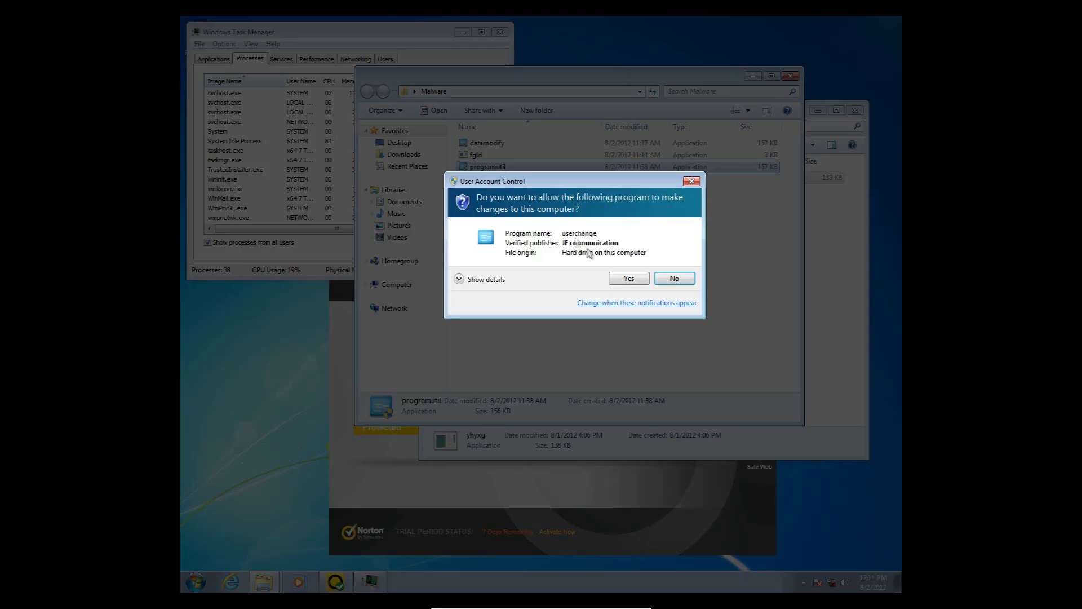
pyautogui.click(629, 278)
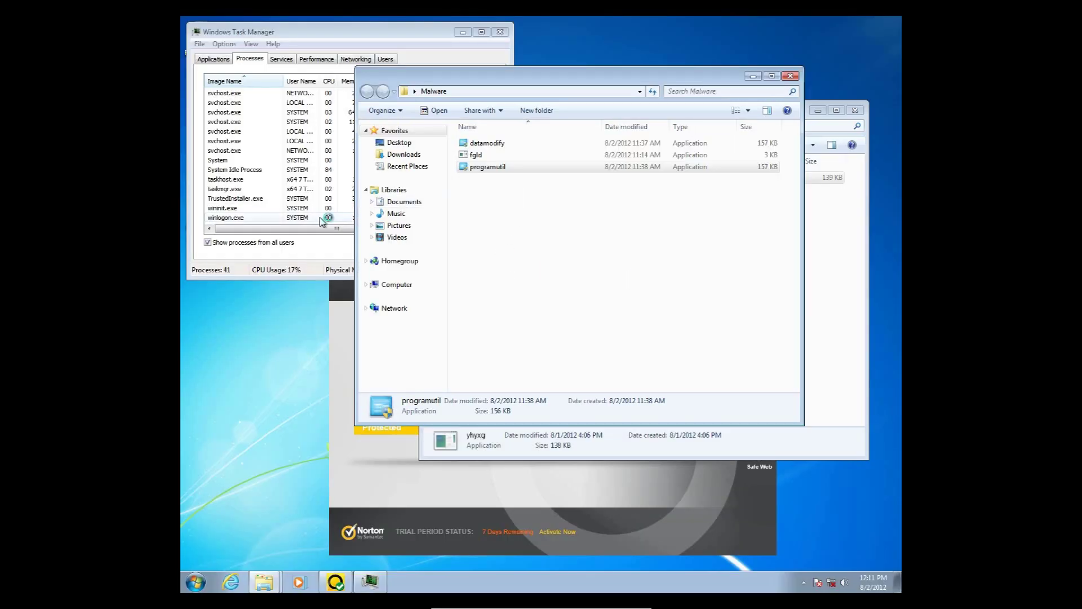
# - Review the new processes in Task Manager, including yhyxg.exe *32, then return to Norton 360
pyautogui.click(256, 218)
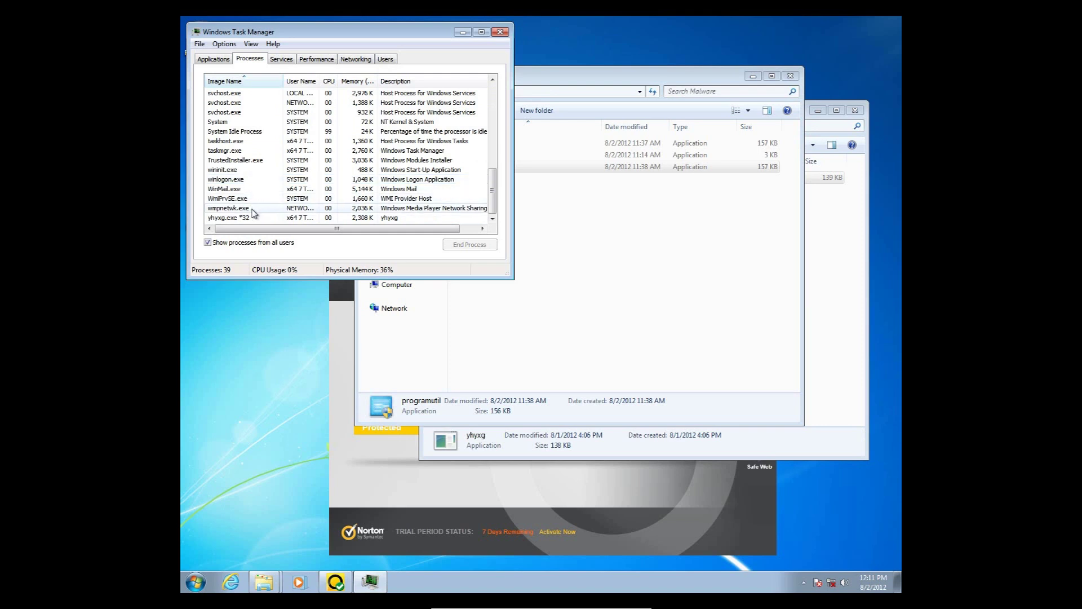
pyautogui.scroll(4, 252, 213)
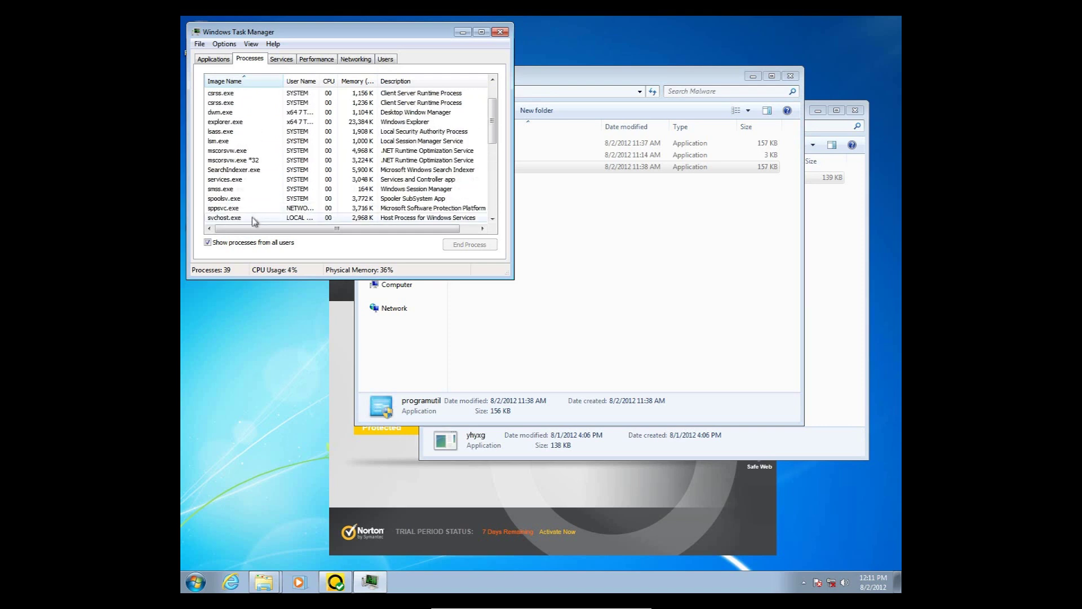
pyautogui.scroll(1, 253, 224)
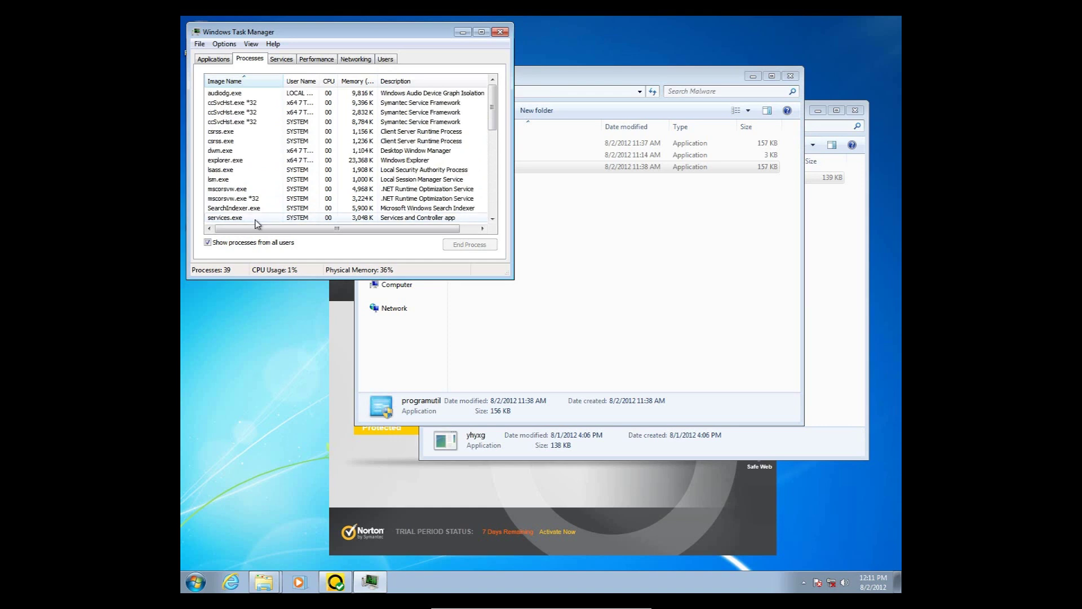
pyautogui.scroll(-8, 262, 209)
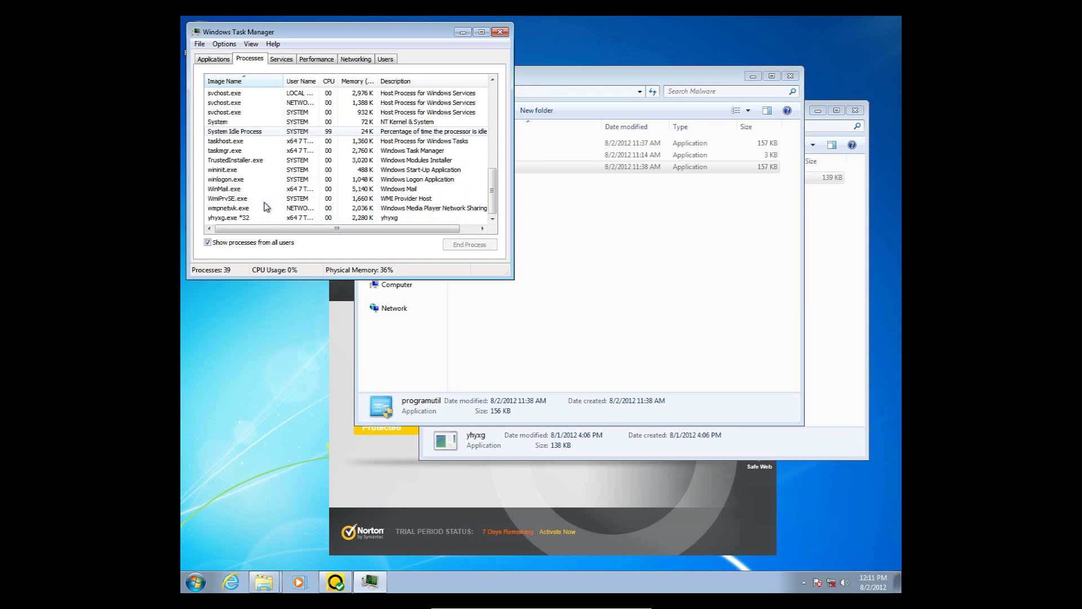
pyautogui.click(238, 218)
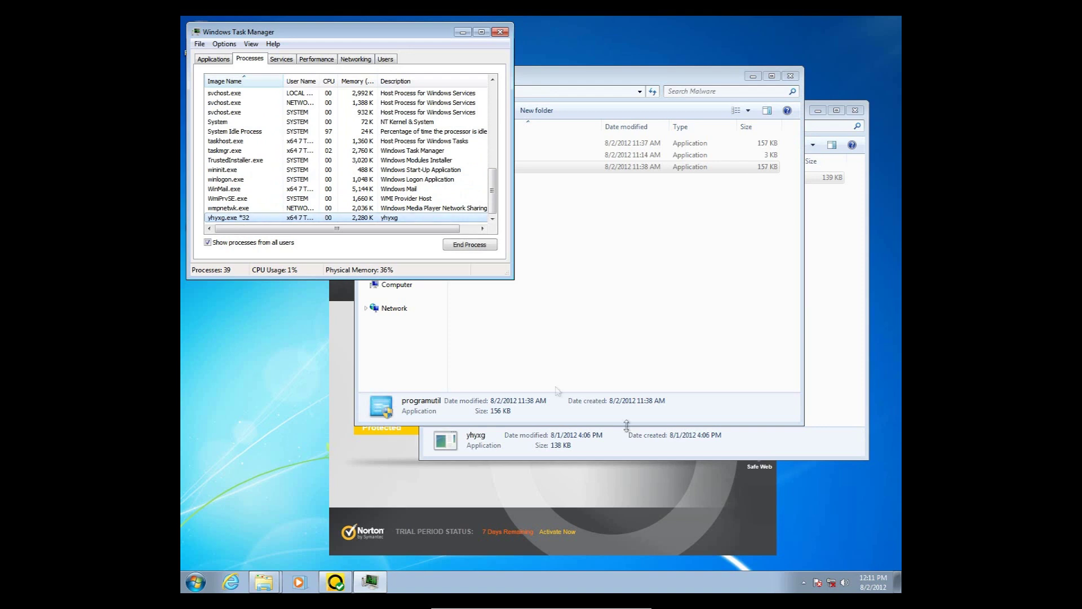
pyautogui.click(343, 586)
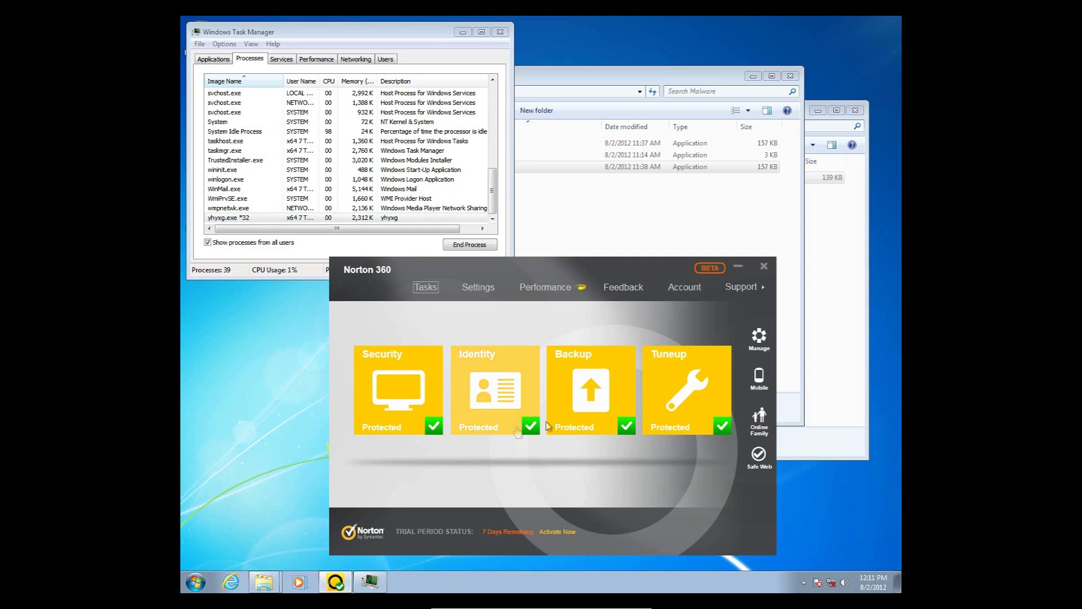
# - Look through Norton 360's settings and help options, then close the settings
pyautogui.click(477, 289)
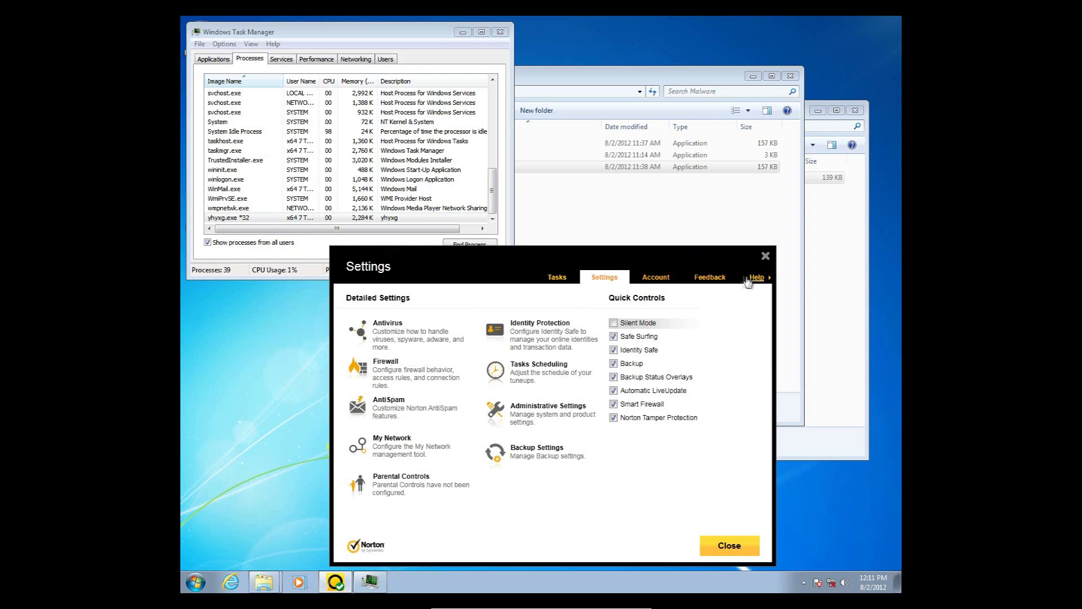
pyautogui.click(768, 282)
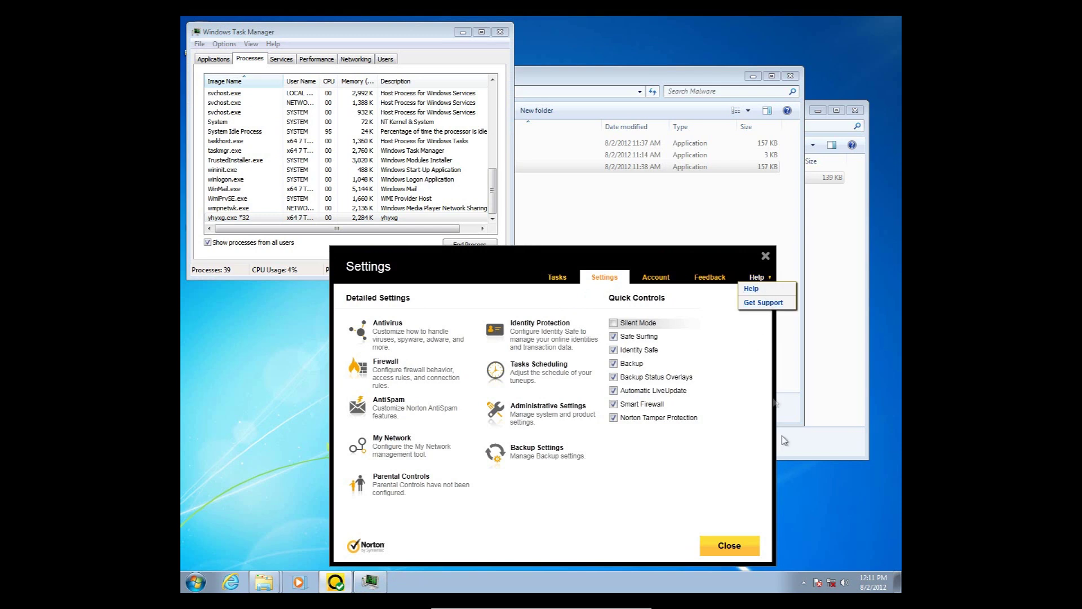
pyautogui.click(729, 545)
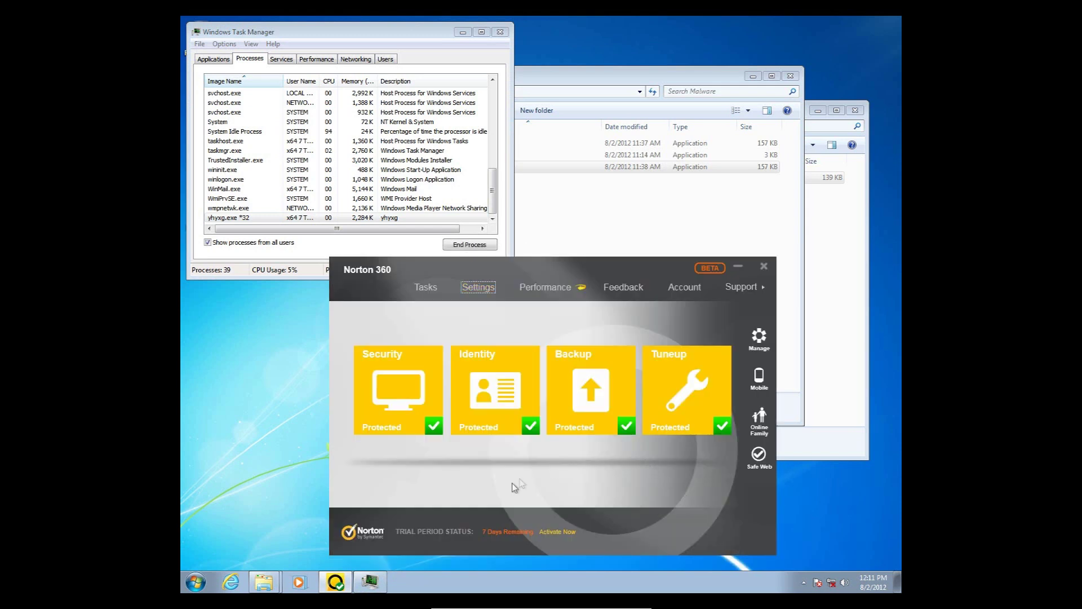
# - View the PC Security Details, close them, and expand the Security action menu
pyautogui.click(404, 383)
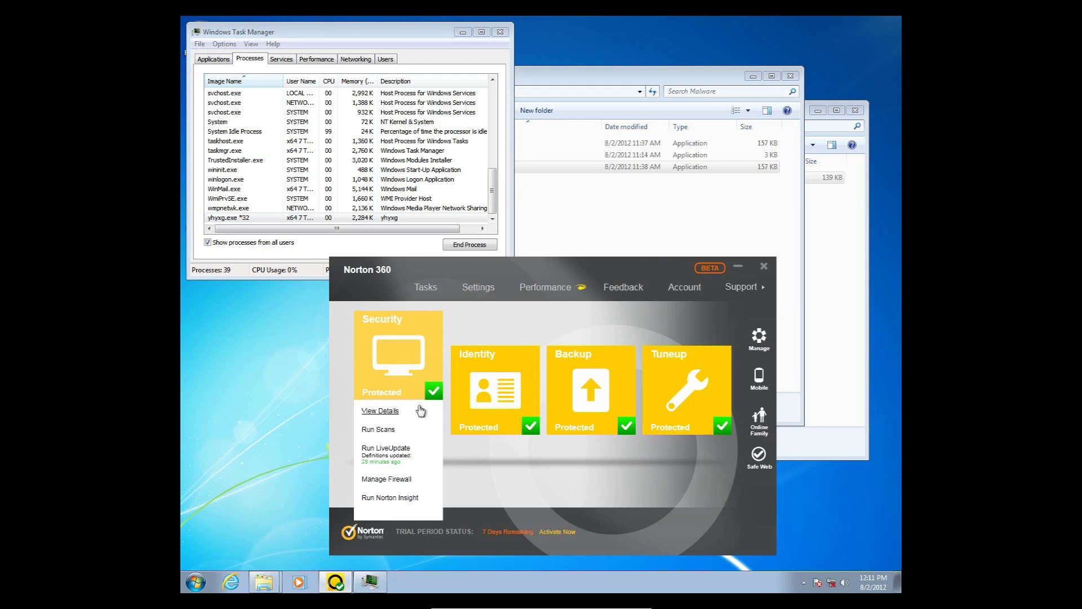
pyautogui.click(385, 411)
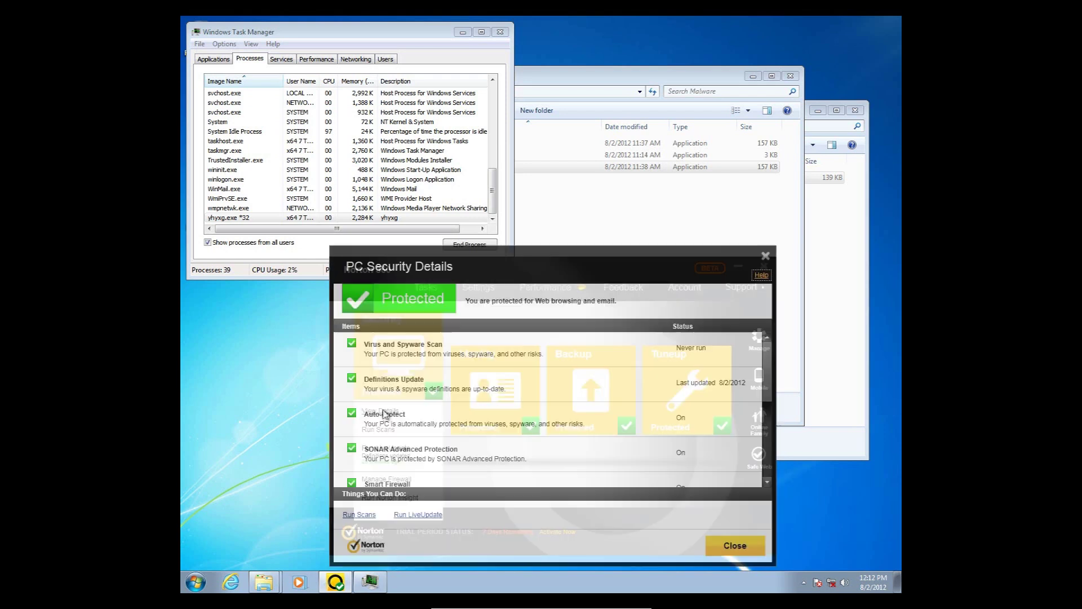
pyautogui.scroll(-6, 429, 446)
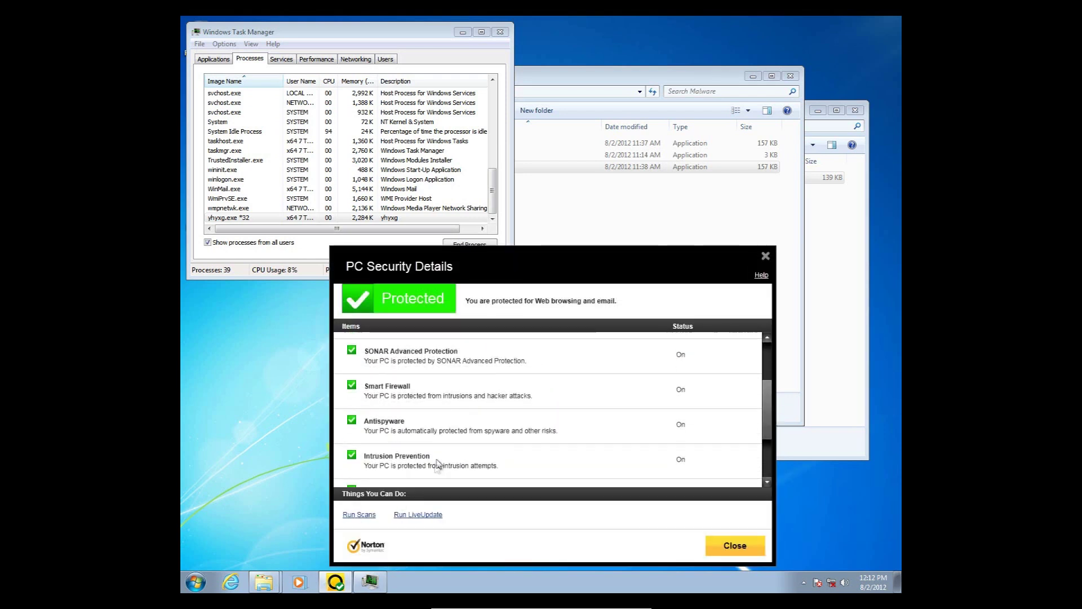
pyautogui.click(733, 545)
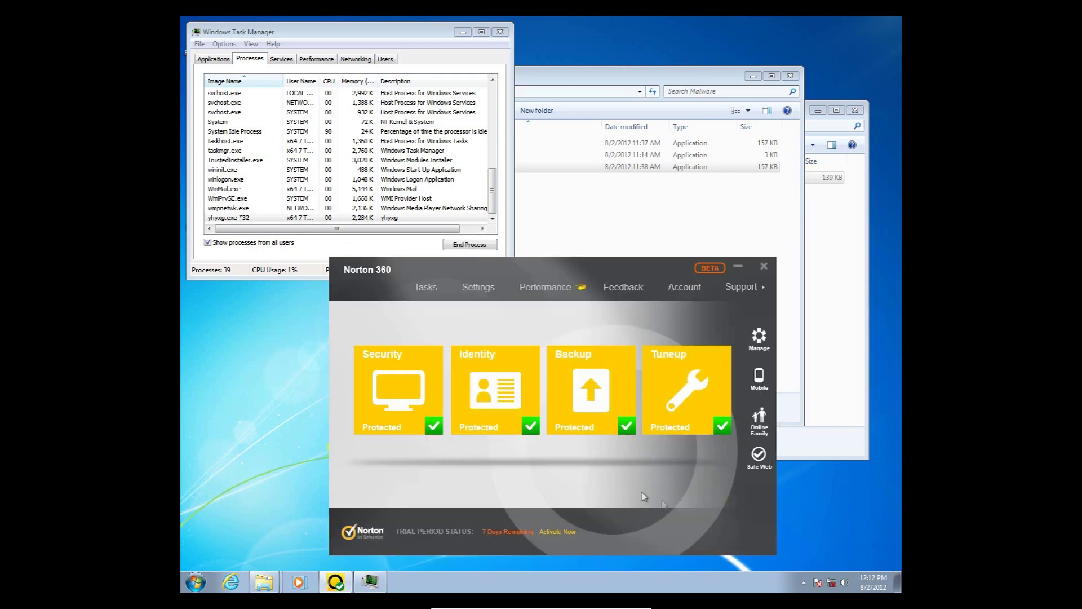
pyautogui.click(423, 389)
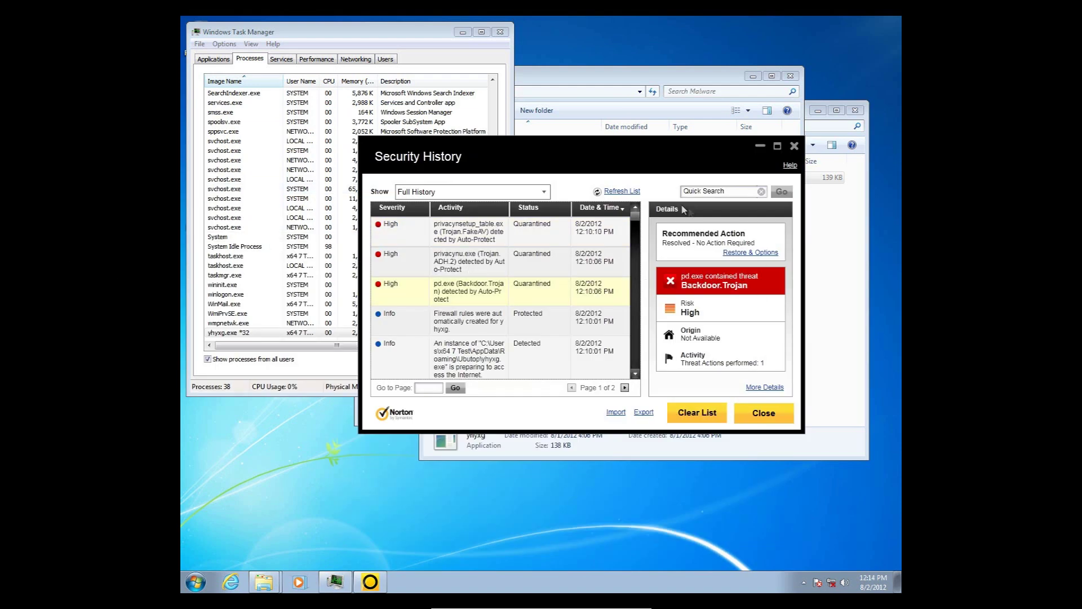
# - Inspect the privacynu.exe and privacysetup_table.exe detection details in Security History
pyautogui.moveTo(636, 215)
pyautogui.mouseDown()
pyautogui.moveTo(657, 257)
pyautogui.moveTo(635, 301)
pyautogui.moveTo(628, 371)
pyautogui.moveTo(619, 206)
pyautogui.mouseUp()
pyautogui.click(447, 268)
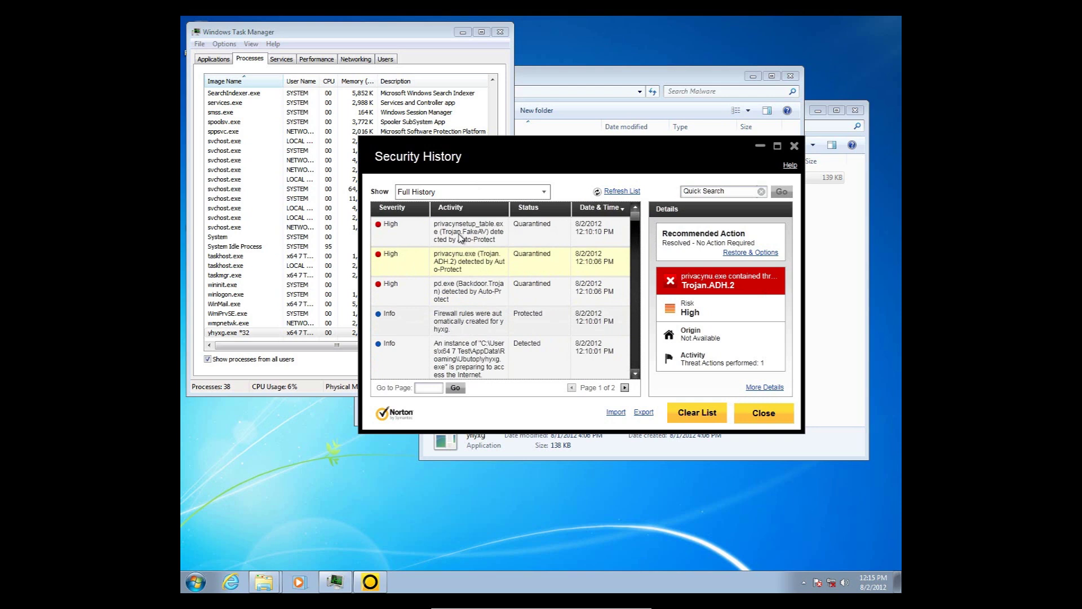
pyautogui.click(462, 239)
# - Filter to Resolved Security Risks and review the Trojan.ADH.2, btc.exe and Backdoor.Trojan details
pyautogui.click(495, 194)
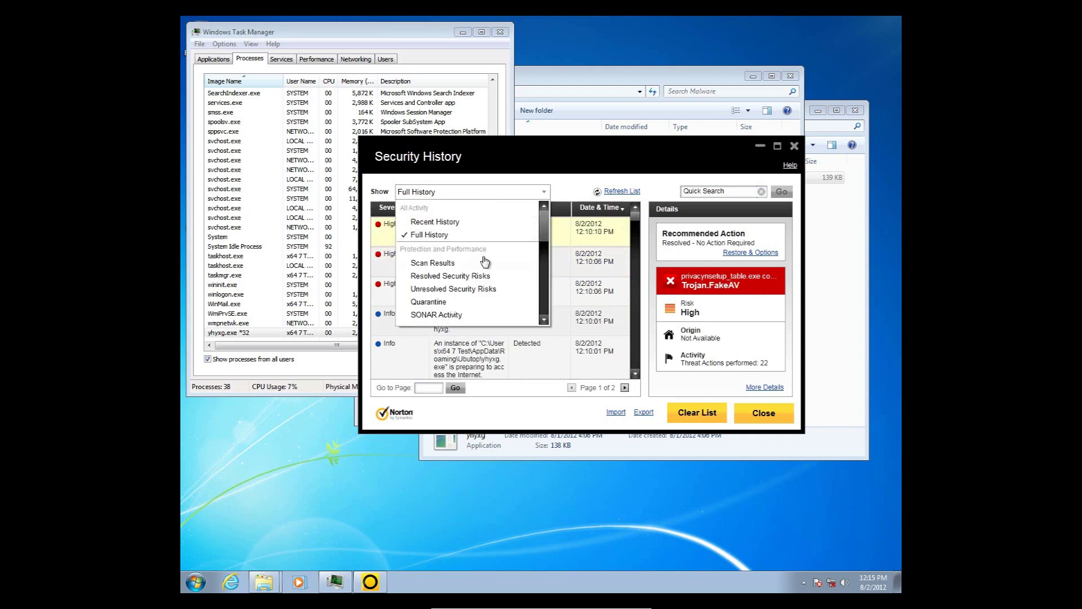
pyautogui.scroll(-3, 546, 226)
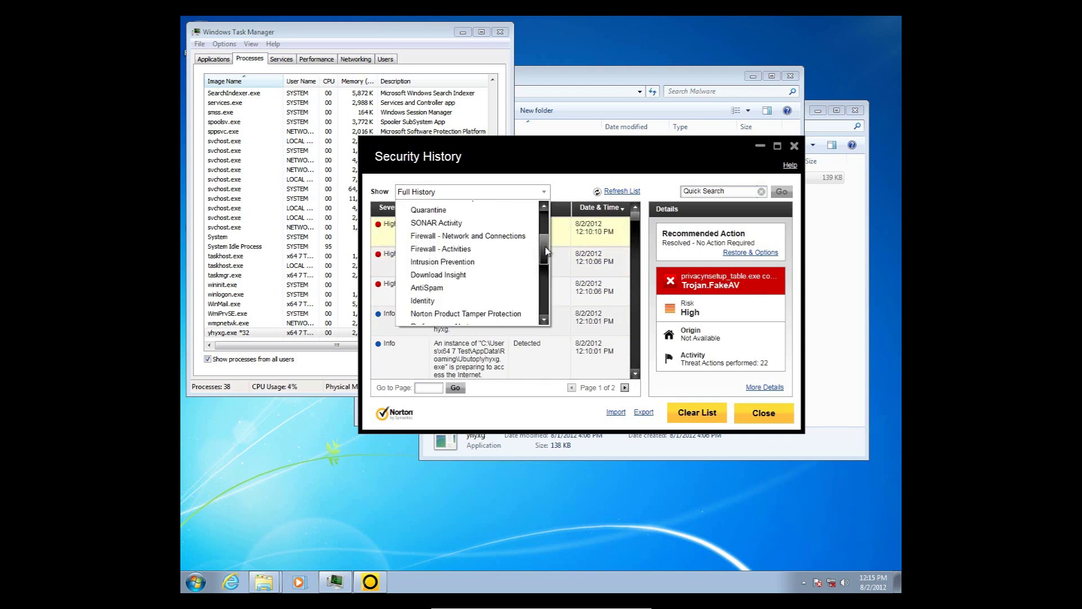
pyautogui.scroll(3, 546, 225)
pyautogui.click(464, 276)
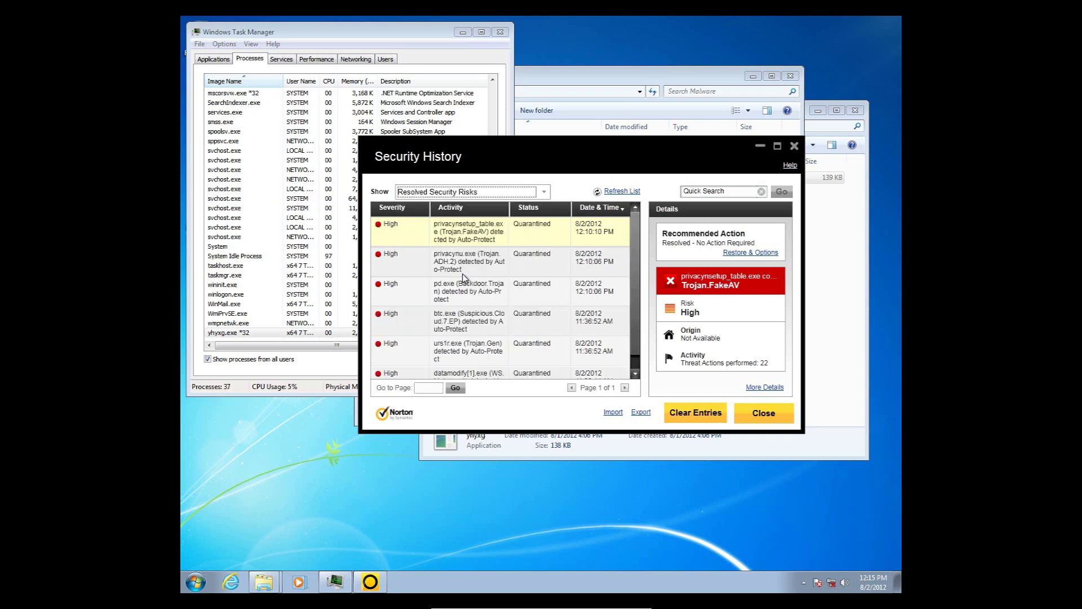
pyautogui.click(473, 263)
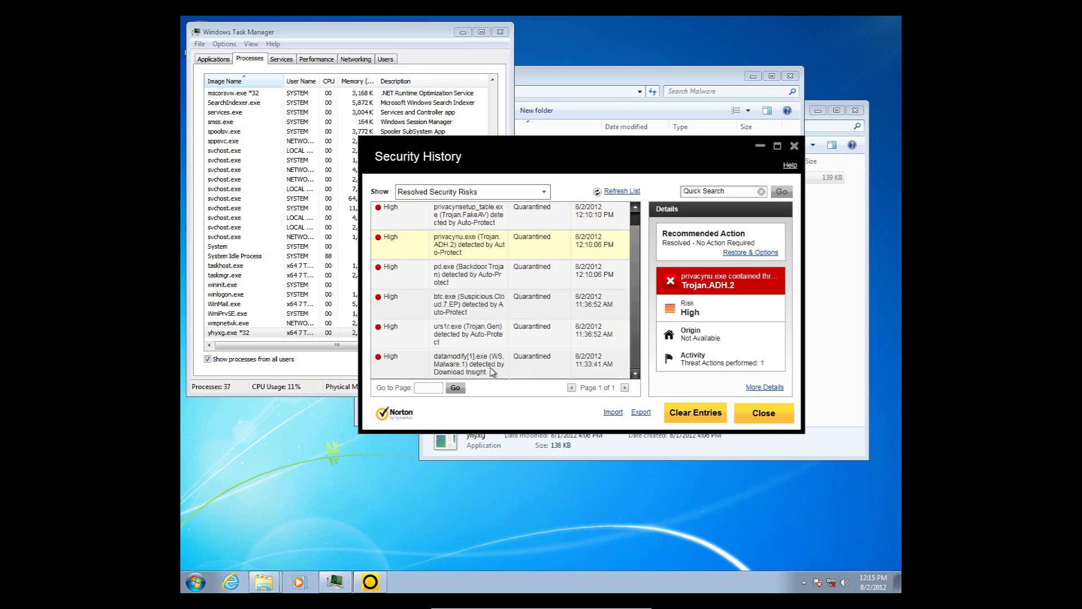
pyautogui.click(478, 301)
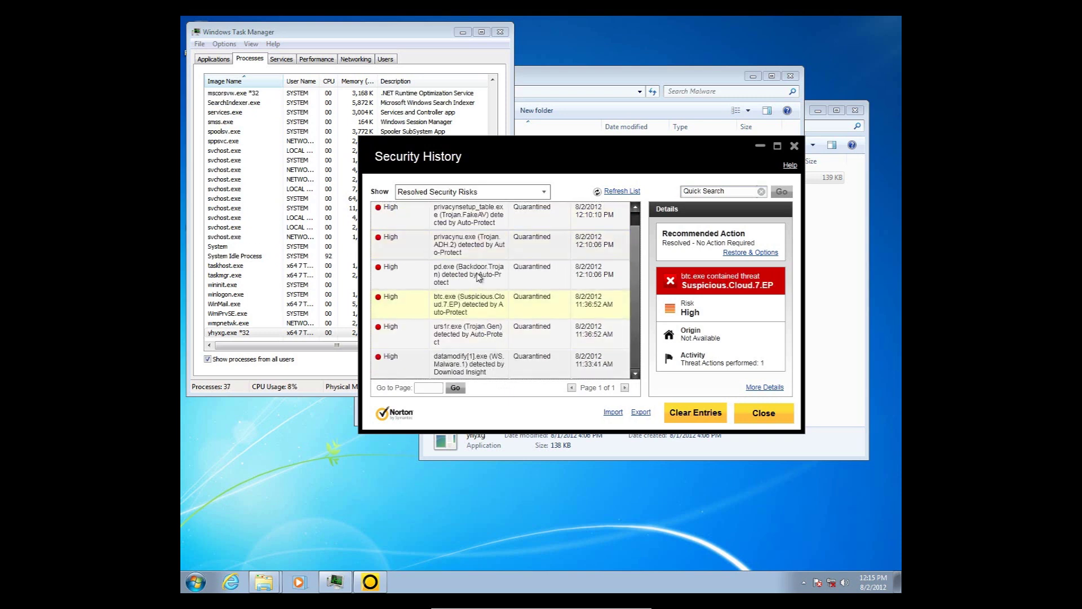
pyautogui.click(473, 270)
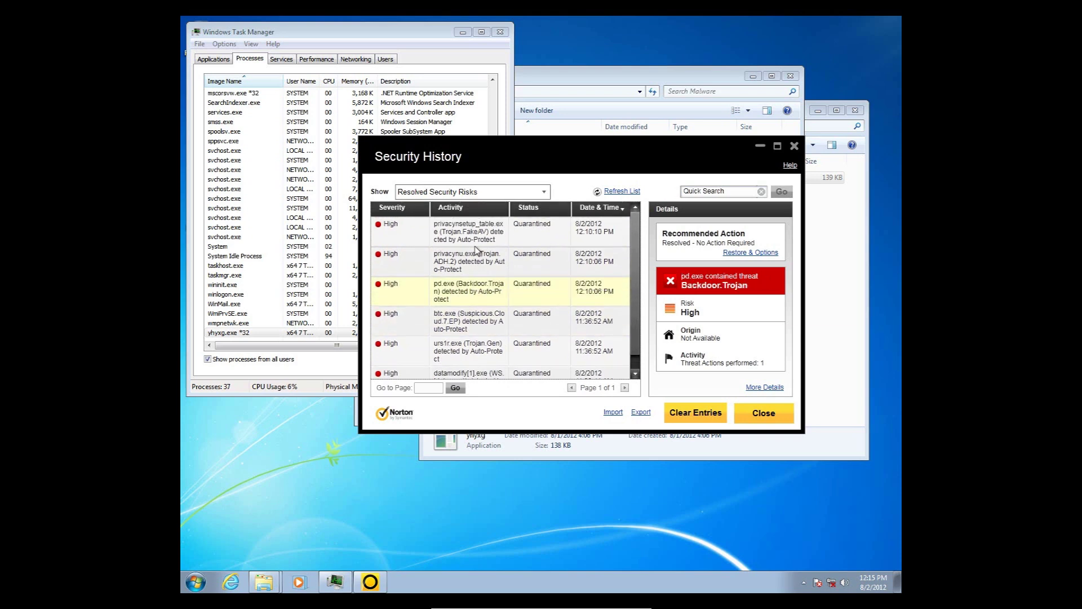
pyautogui.scroll(-1, 476, 250)
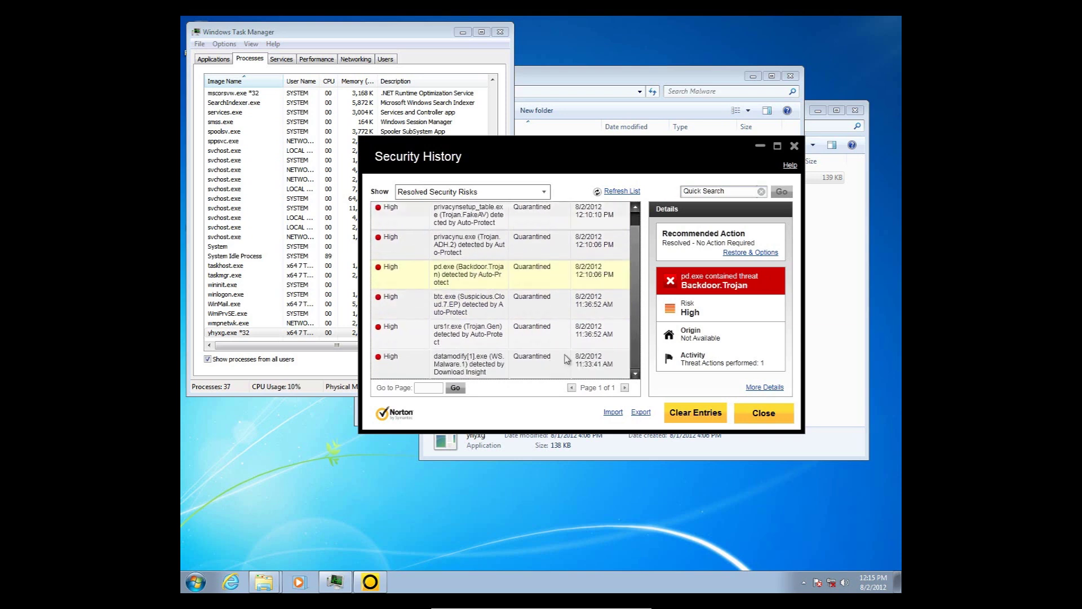
pyautogui.scroll(1, 536, 344)
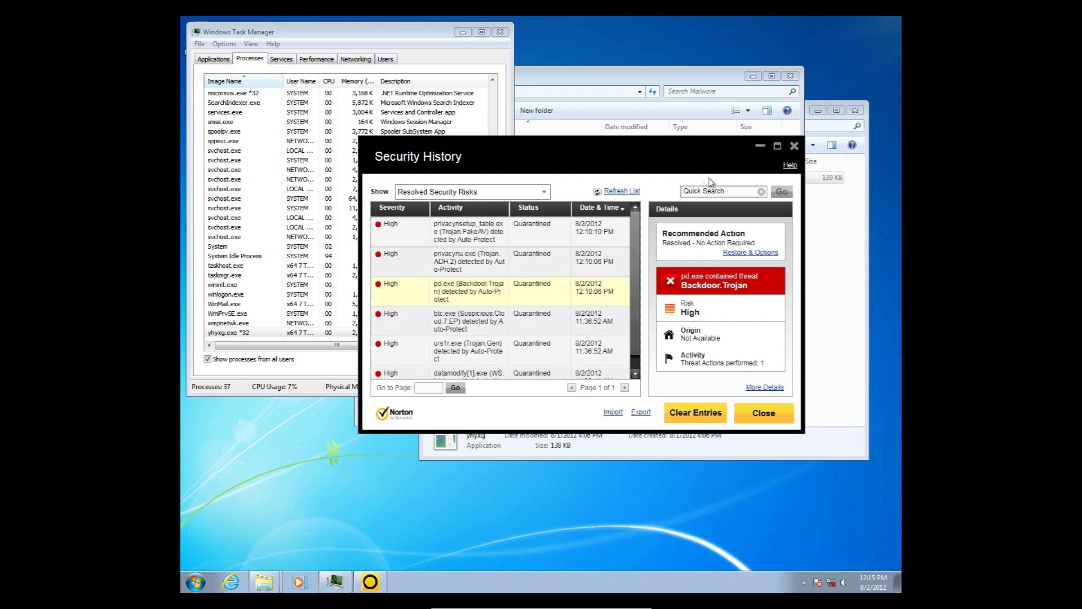
pyautogui.click(297, 237)
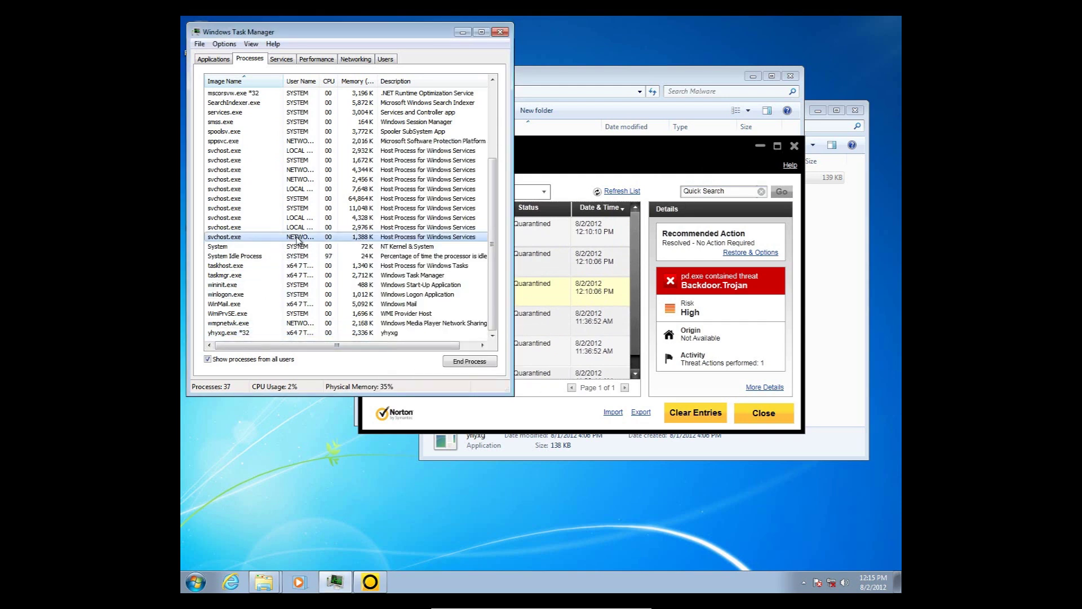
pyautogui.click(818, 242)
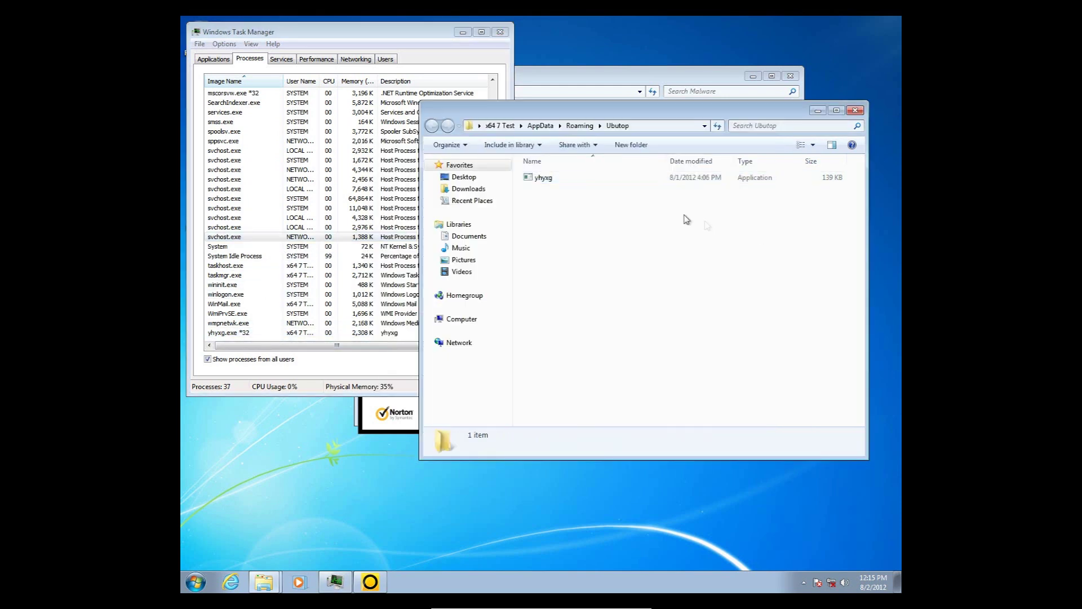
# - Close the Ubutop window and run programutil as administrator, approving the UAC prompt
pyautogui.click(856, 111)
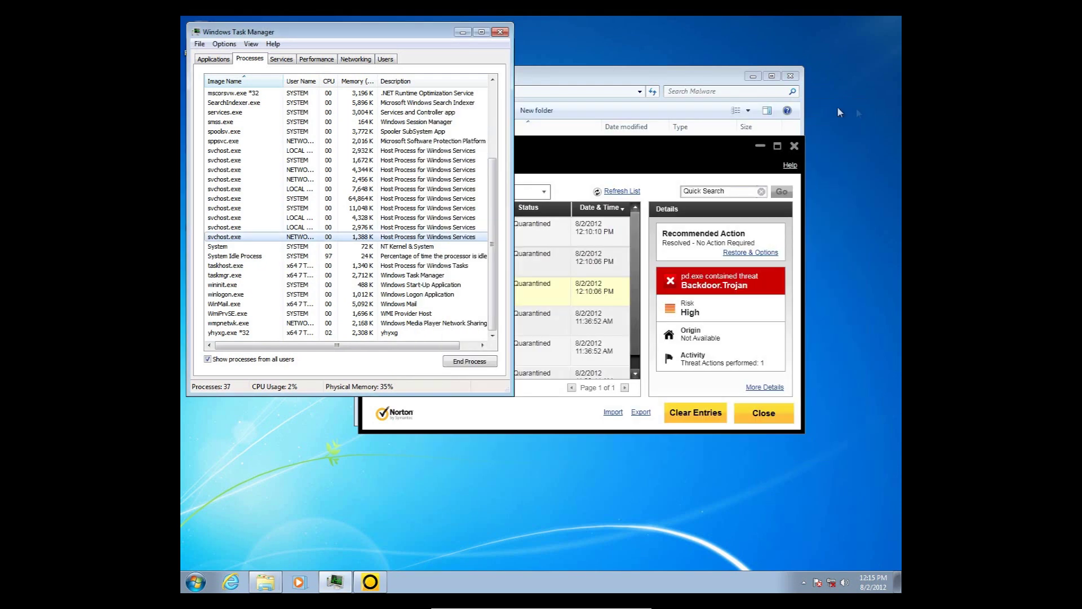
pyautogui.moveTo(701, 85); pyautogui.dragTo(772, 196)
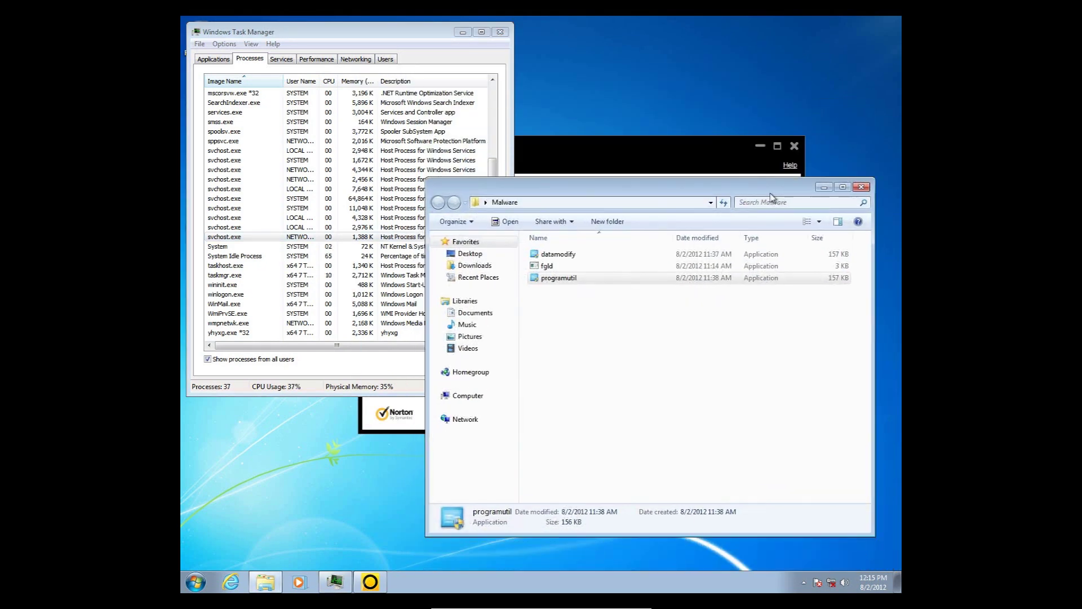
pyautogui.click(560, 366)
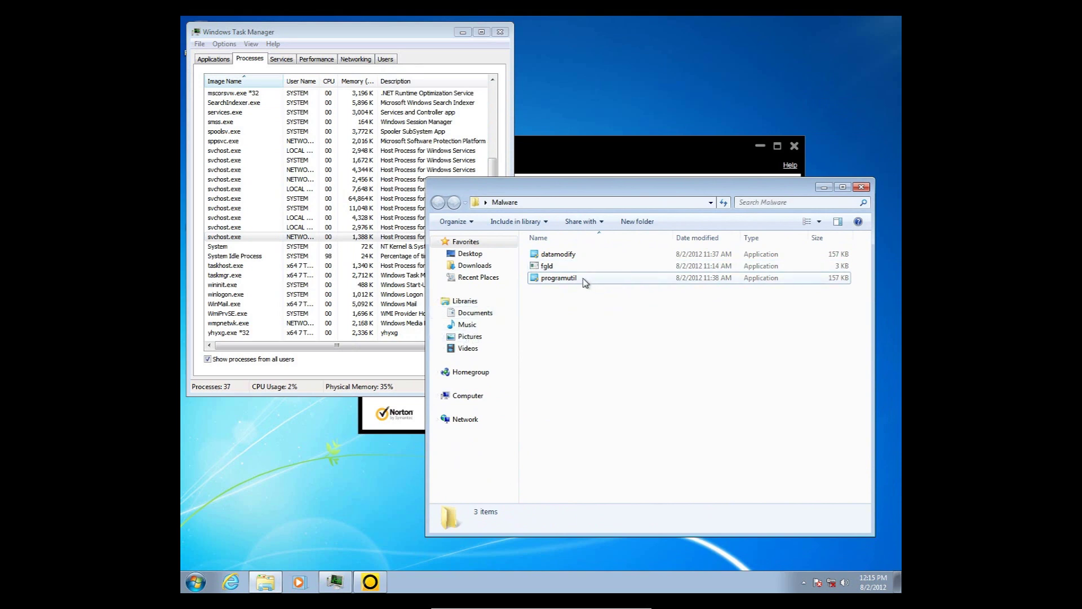
pyautogui.moveTo(586, 282)
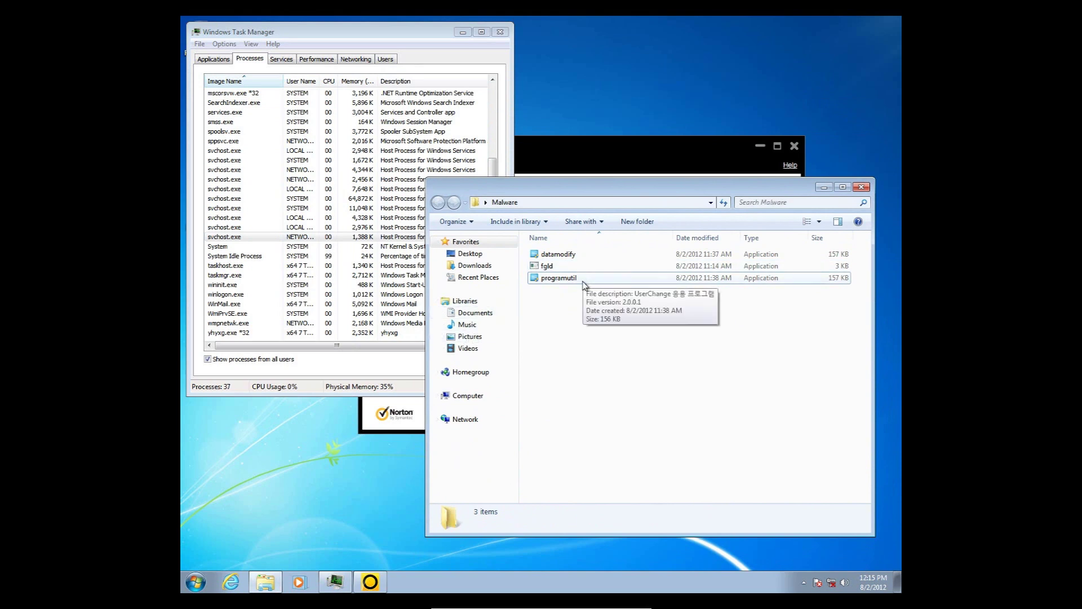
pyautogui.rightClick(584, 283)
pyautogui.rightClick(561, 280)
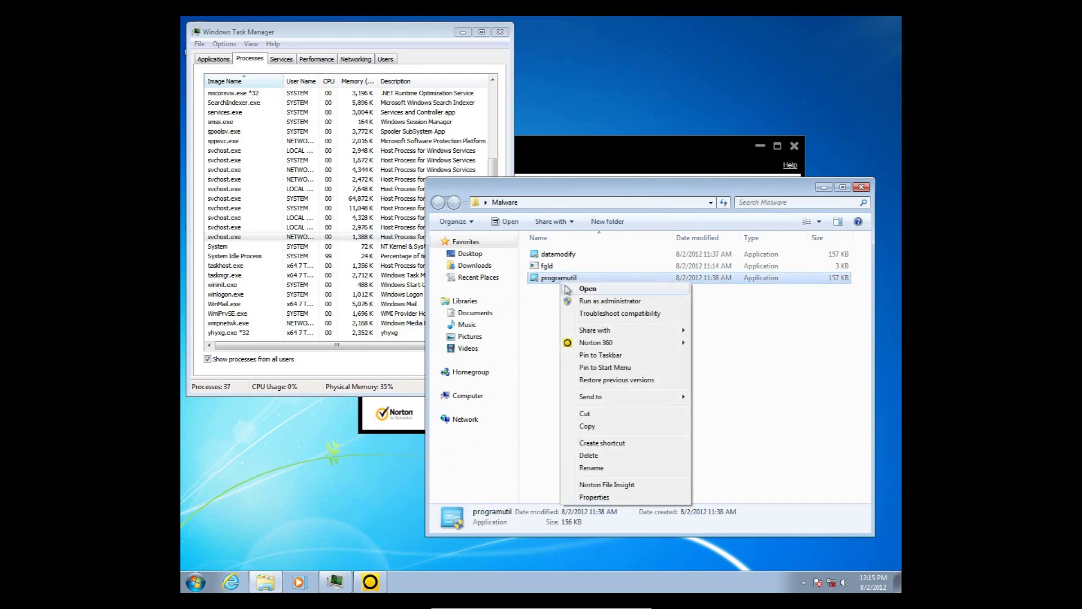
pyautogui.click(596, 305)
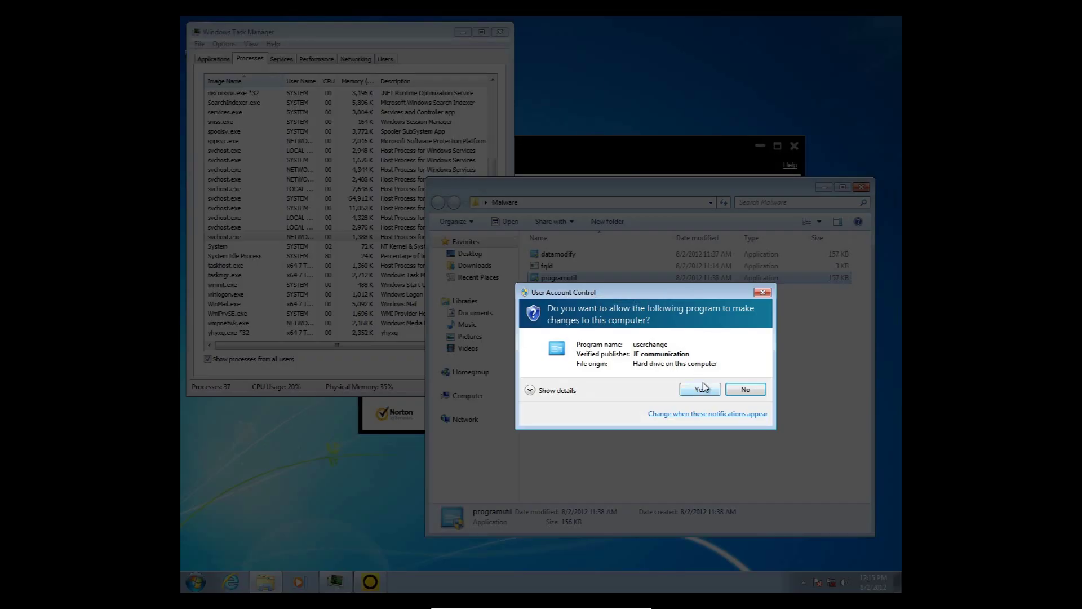
pyautogui.click(700, 389)
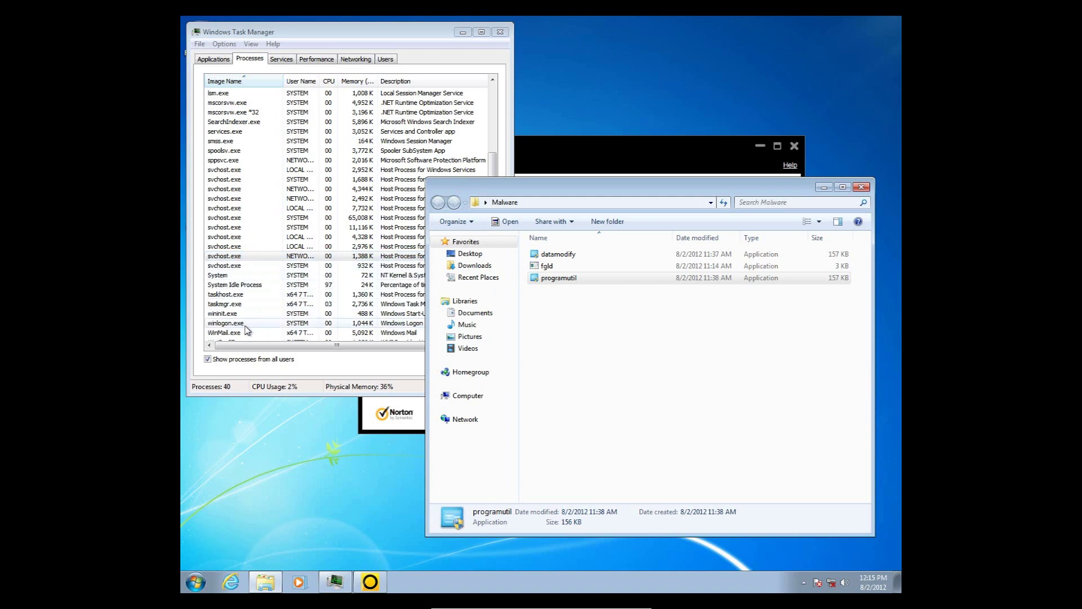
# - Check Task Manager's process list, then return to the Malware folder
pyautogui.click(247, 270)
pyautogui.scroll(-1, 247, 270)
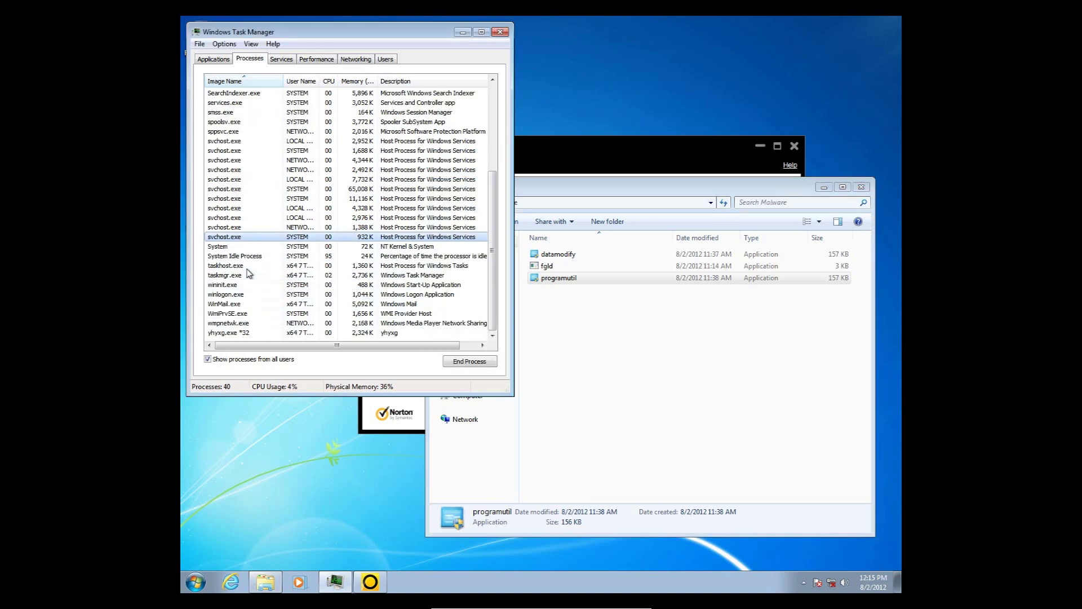
pyautogui.scroll(4, 246, 276)
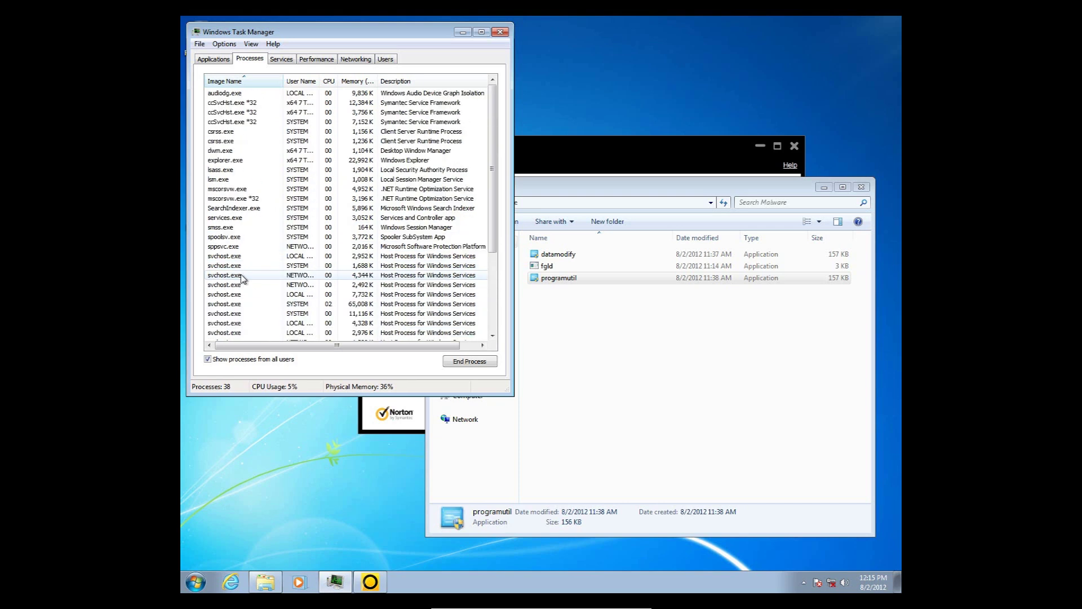
pyautogui.scroll(-4, 242, 276)
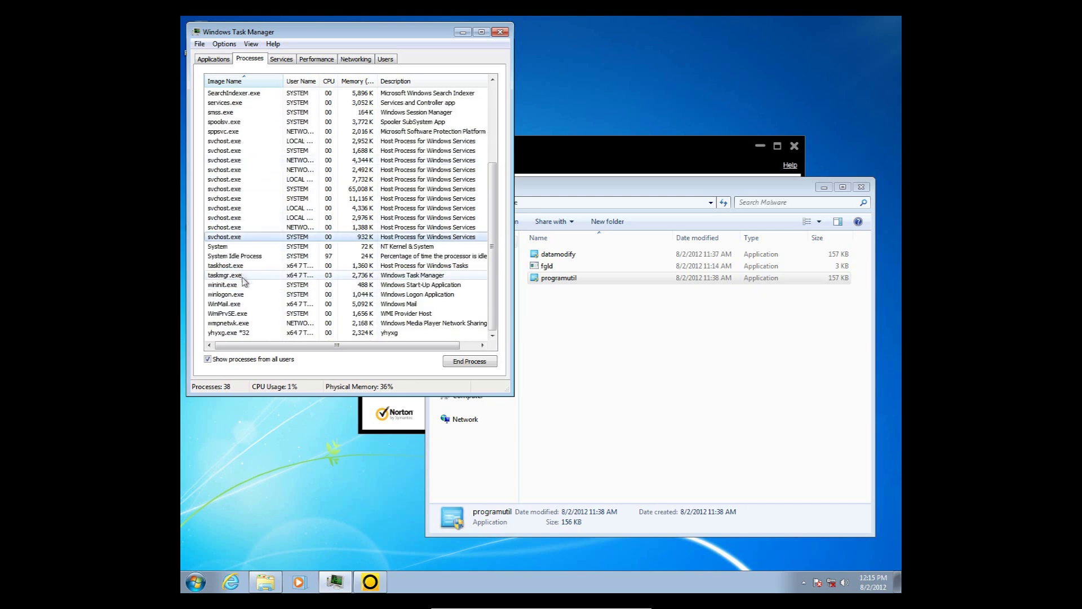
pyautogui.click(602, 398)
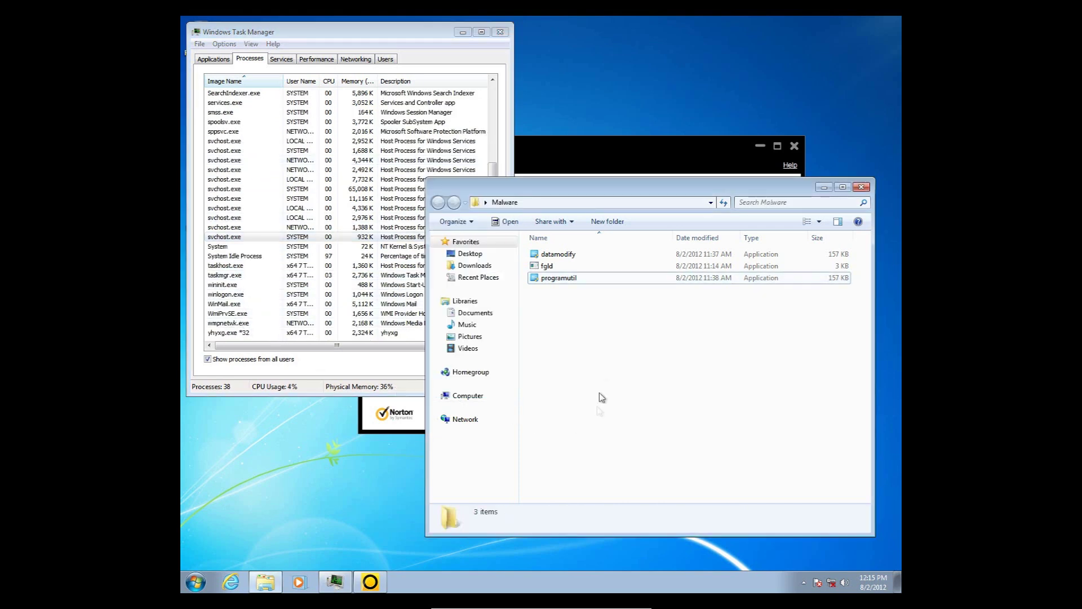
# - Launch the fgld sample and check the fgld.exe *32 process in Task Manager
pyautogui.doubleClick(578, 266)
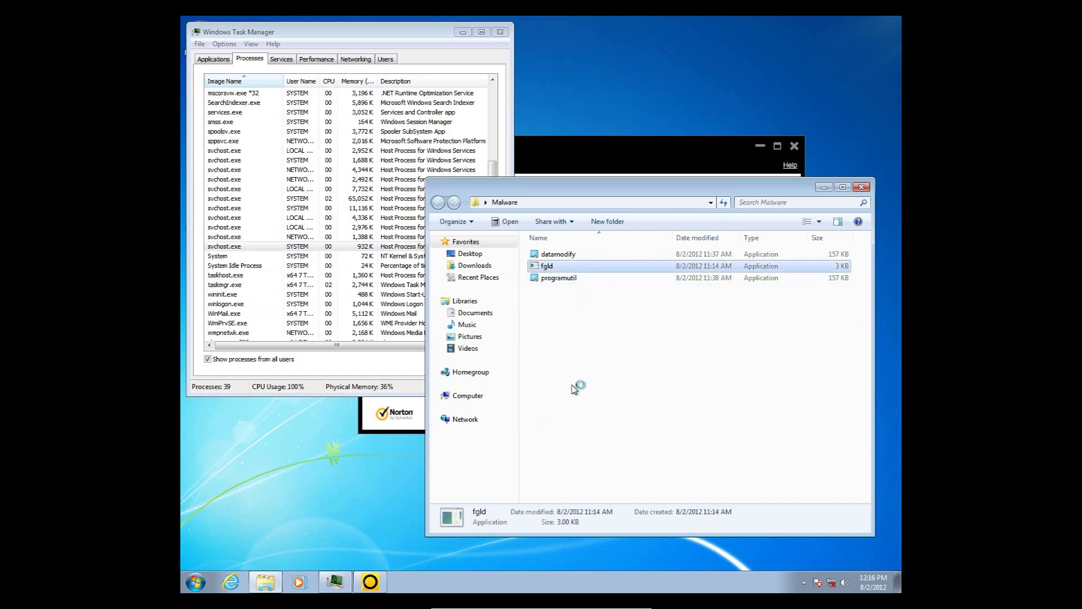
pyautogui.click(252, 161)
pyautogui.scroll(4, 256, 174)
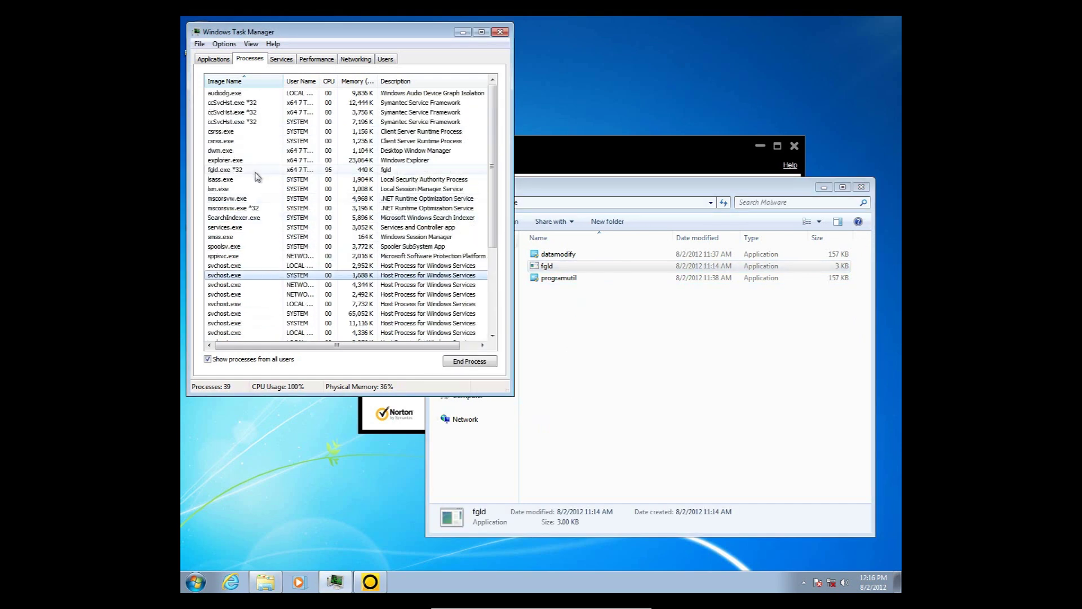
pyautogui.click(244, 171)
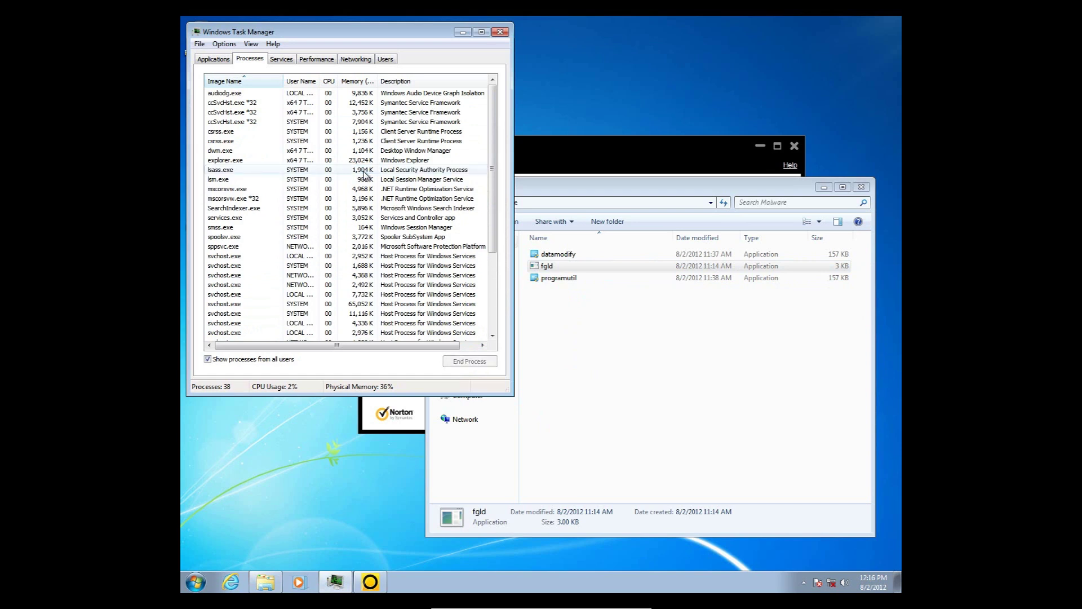
pyautogui.click(364, 173)
pyautogui.scroll(-4, 345, 214)
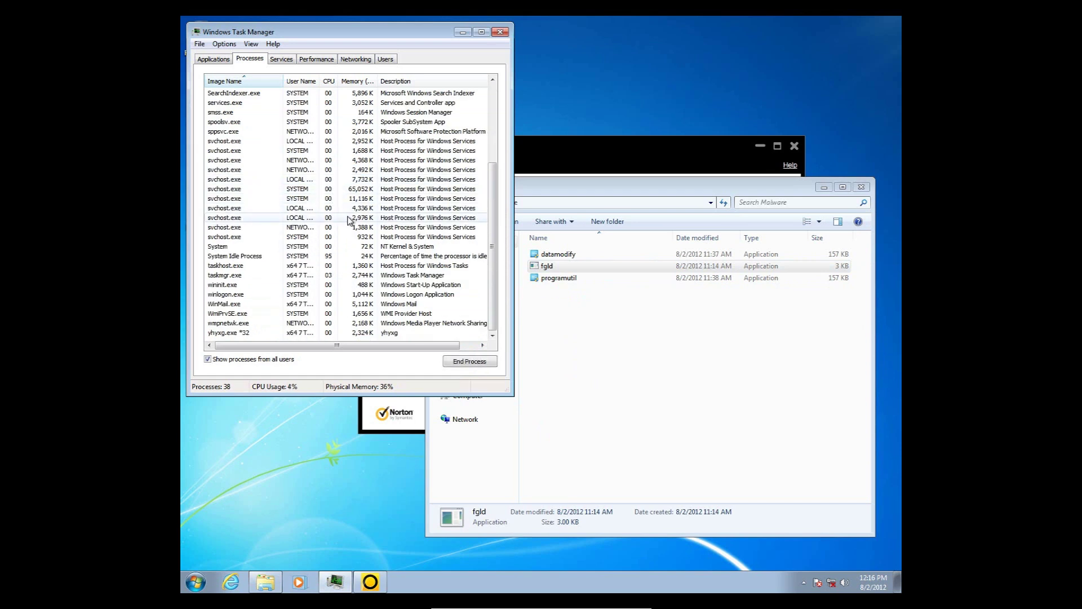
pyautogui.click(611, 312)
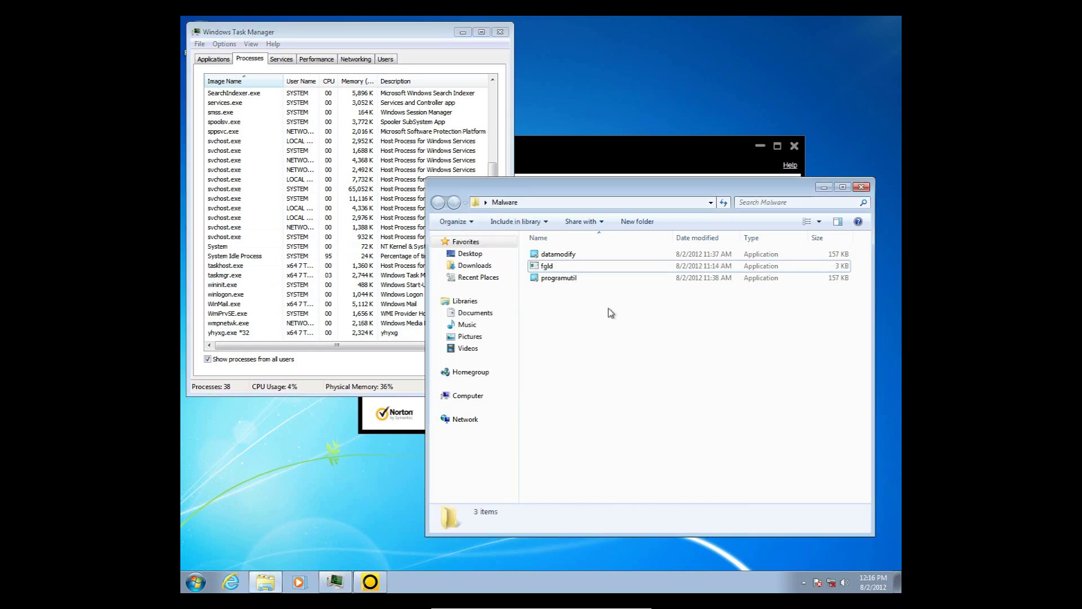
# - Run datamodify with approval, rerun it refusing permission, then close the Malware folder
pyautogui.doubleClick(571, 255)
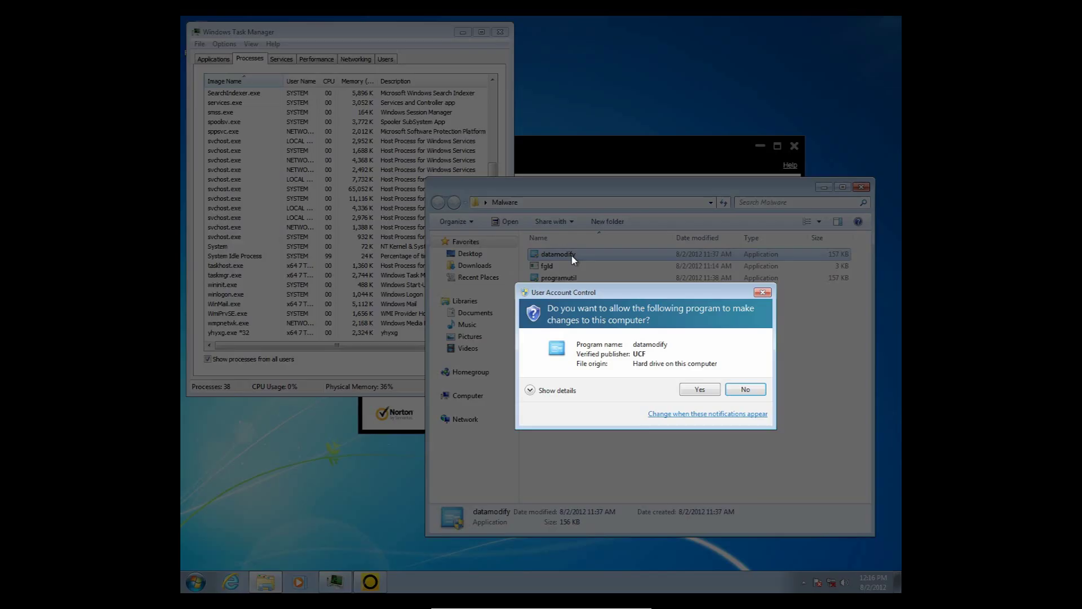
pyautogui.click(679, 388)
pyautogui.click(298, 271)
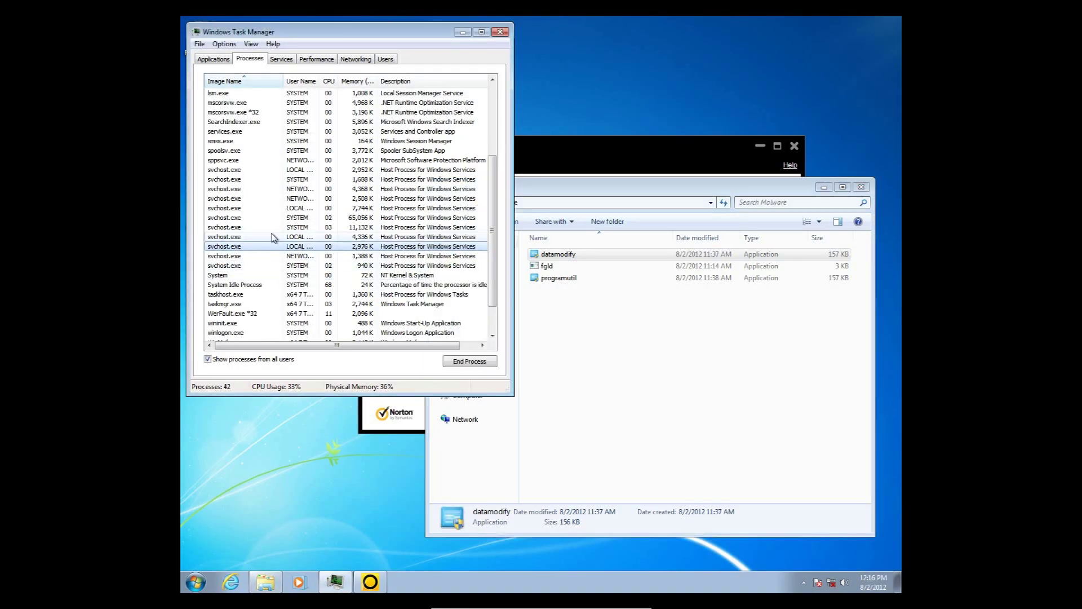
pyautogui.scroll(4, 261, 208)
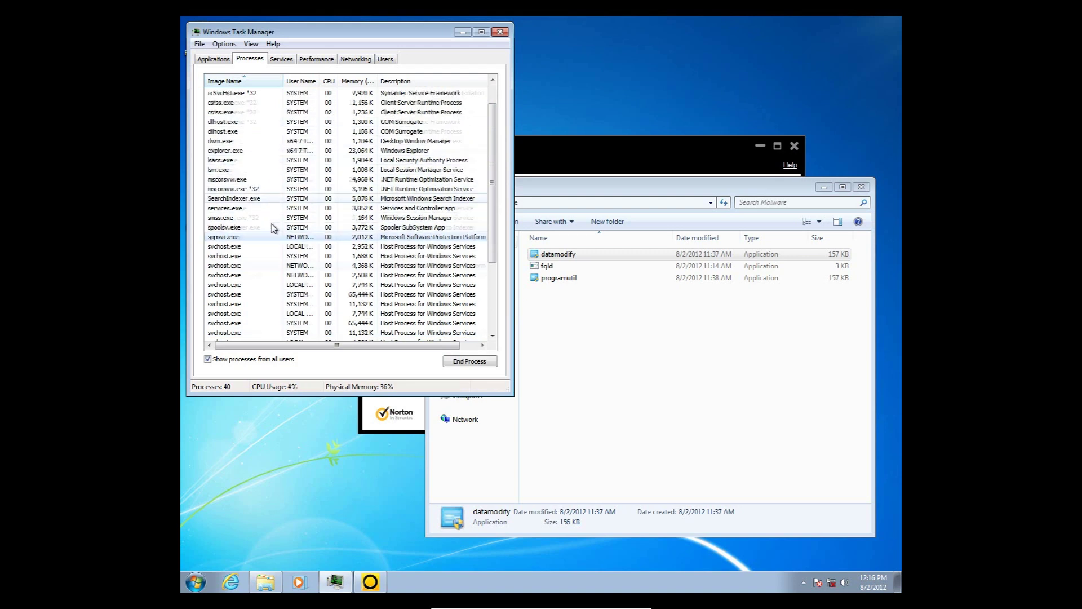
pyautogui.doubleClick(594, 255)
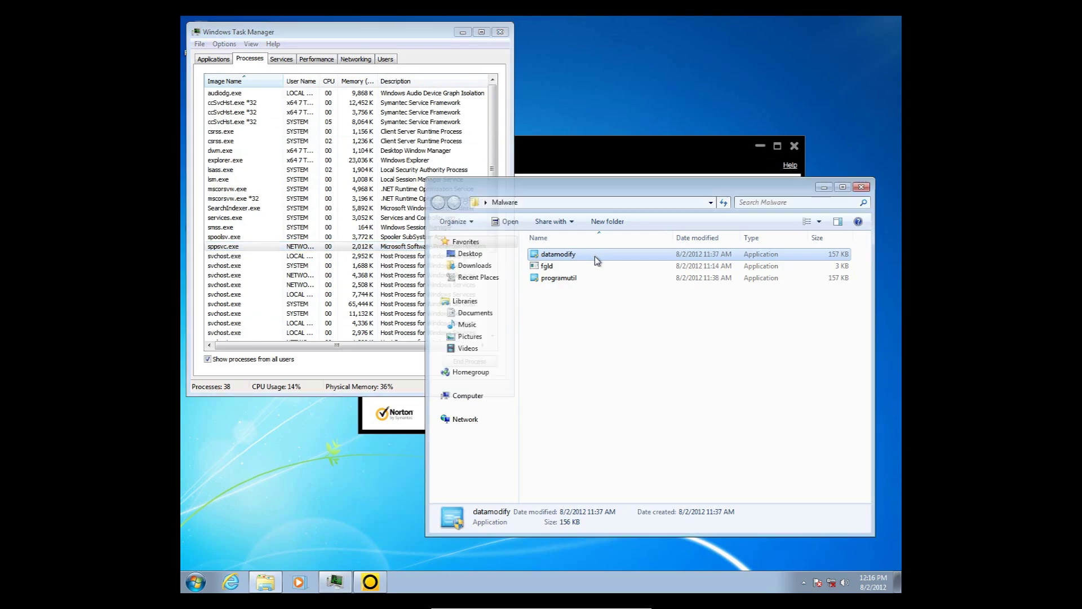
pyautogui.click(745, 390)
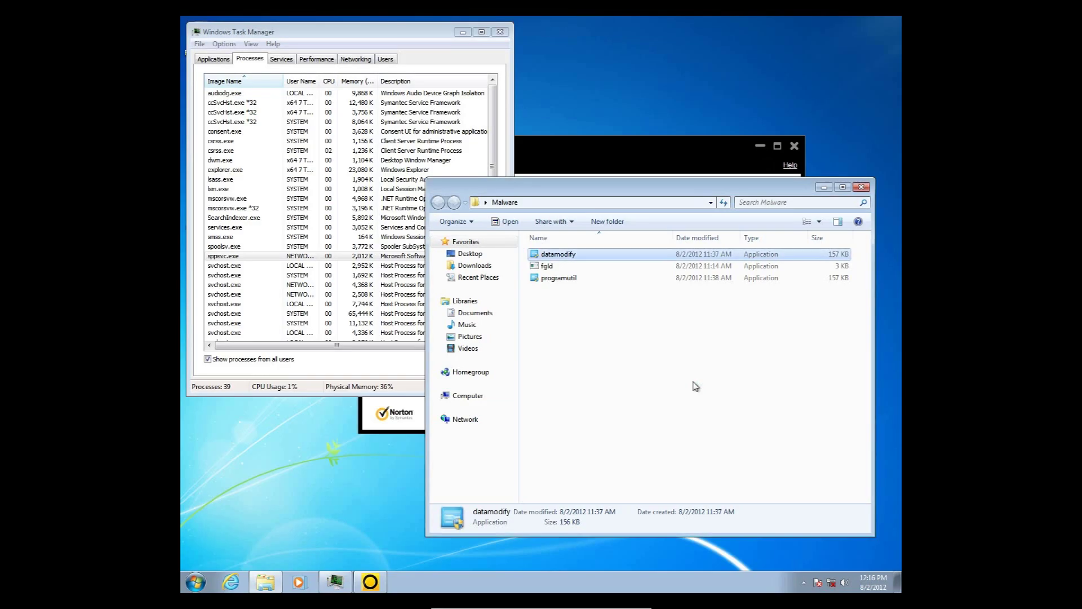
pyautogui.click(861, 187)
# - Close Norton's security history and scan the desktop Malware folder with Norton 360 Scan Now
pyautogui.click(795, 146)
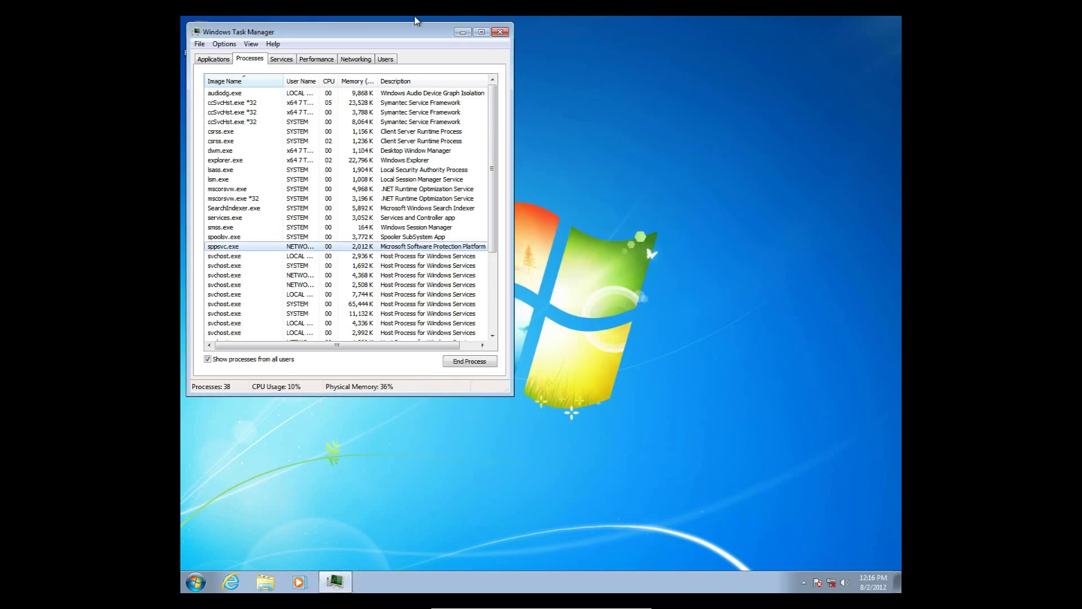
pyautogui.moveTo(415, 21); pyautogui.dragTo(582, 52)
pyautogui.rightClick(188, 105)
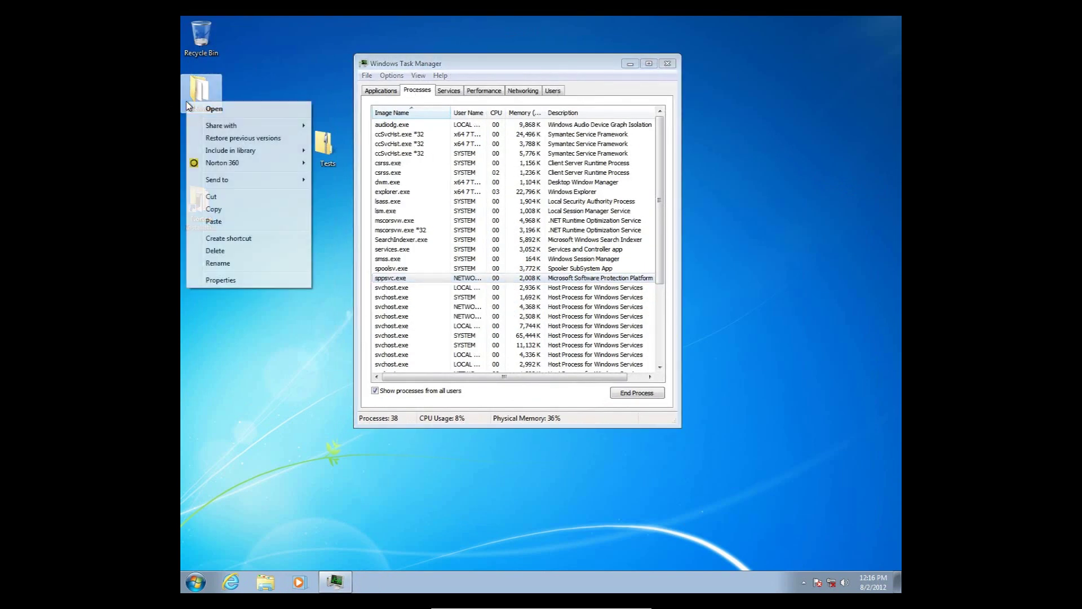
pyautogui.moveTo(282, 163)
pyautogui.click(329, 165)
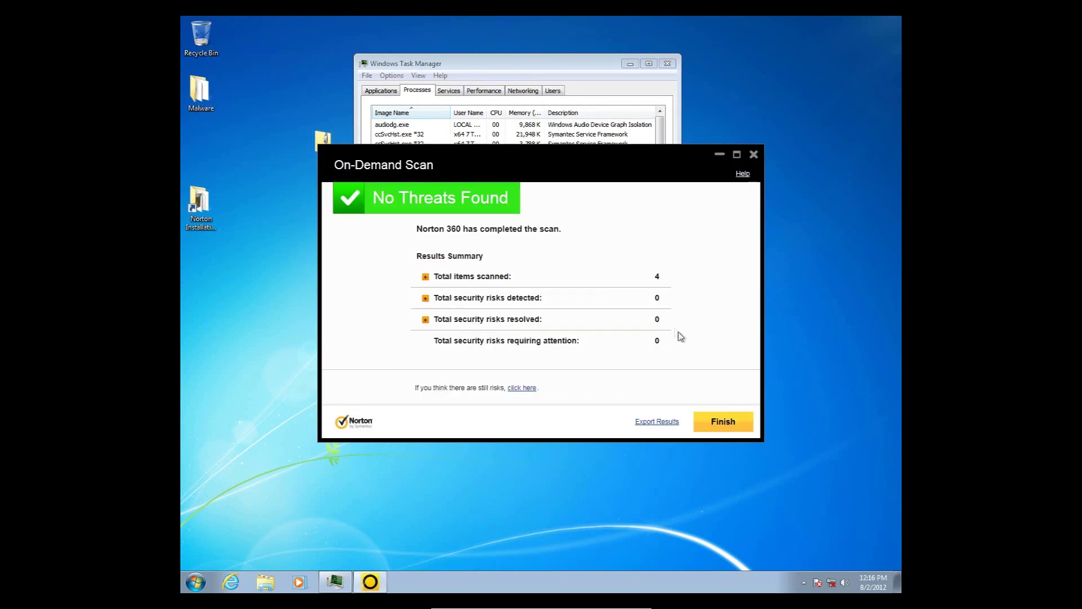
# - Open the Malware folder to compare its contents with the 4 scanned items, then close it
pyautogui.doubleClick(200, 92)
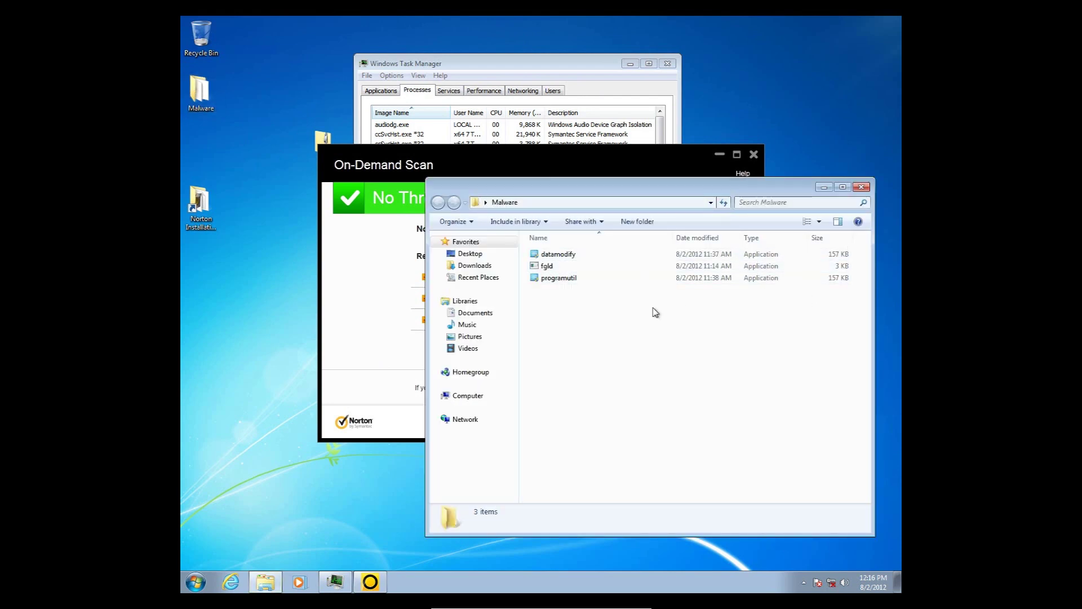
pyautogui.moveTo(566, 193); pyautogui.dragTo(396, 198)
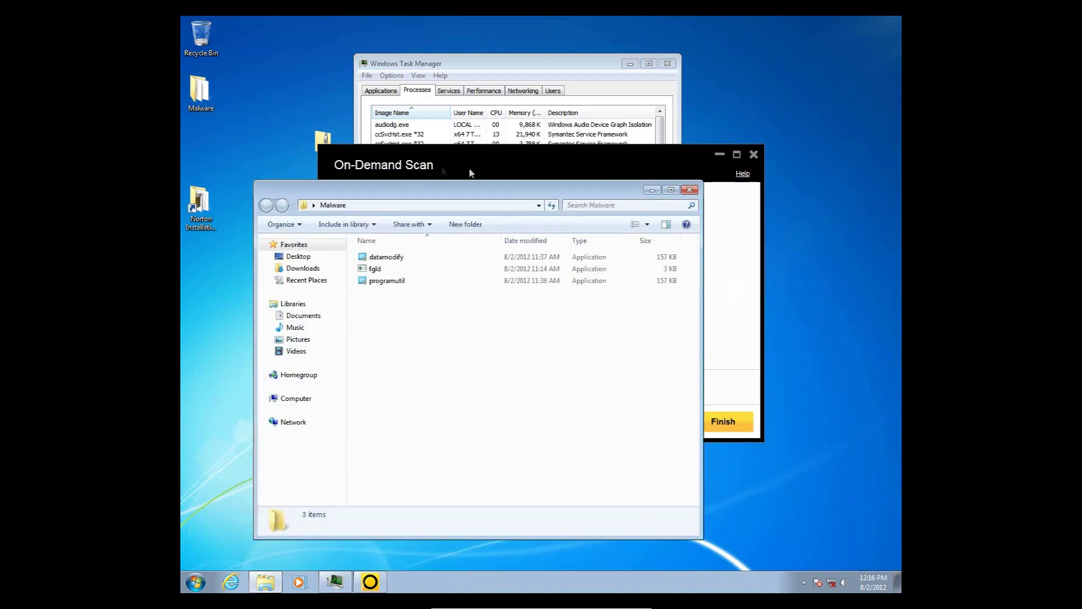
pyautogui.click(690, 191)
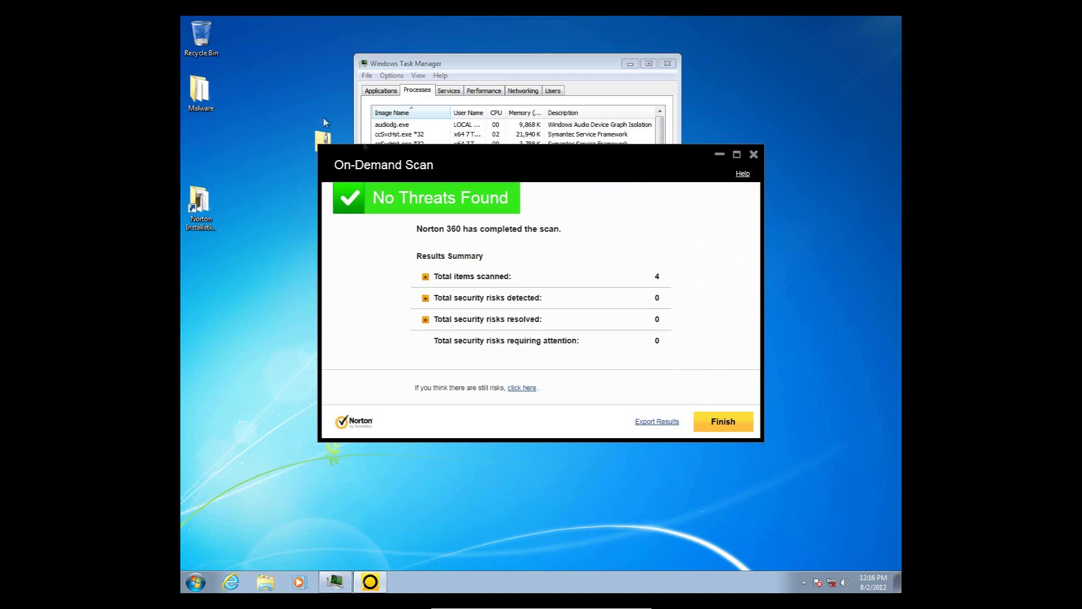
pyautogui.doubleClick(212, 99)
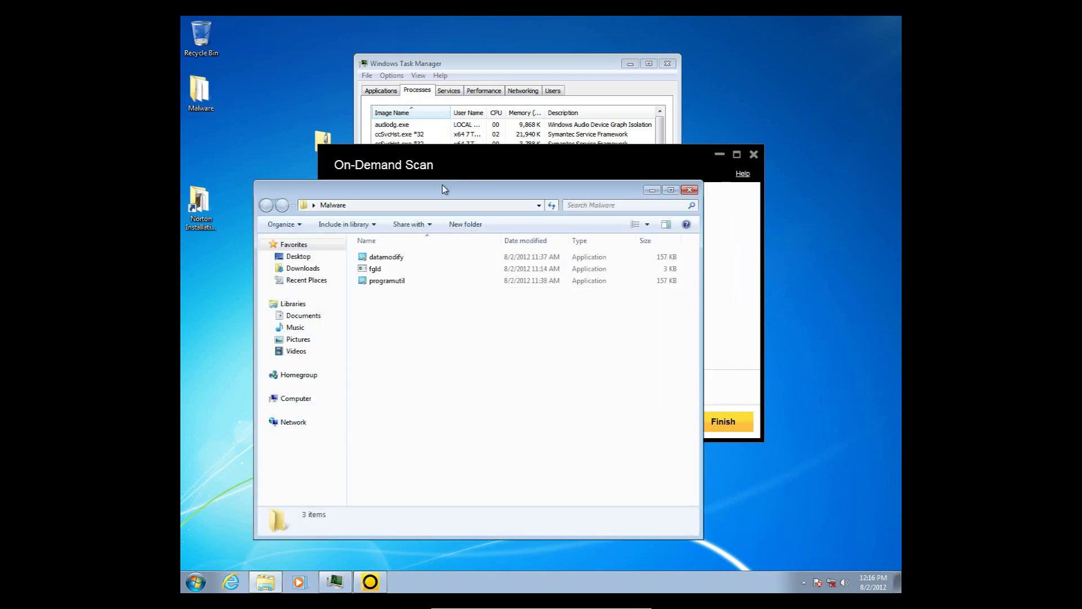
pyautogui.click(690, 190)
# - Open Tests > Malware and select all eight sample files
pyautogui.moveTo(687, 191); pyautogui.dragTo(787, 194)
pyautogui.click(317, 153)
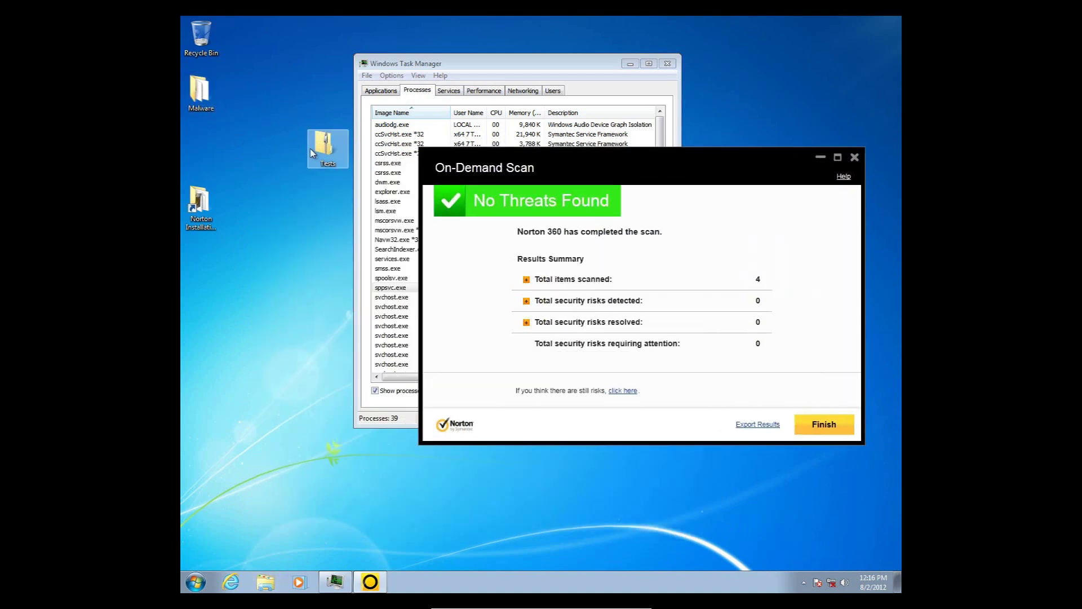
pyautogui.doubleClick(317, 154)
pyautogui.doubleClick(373, 254)
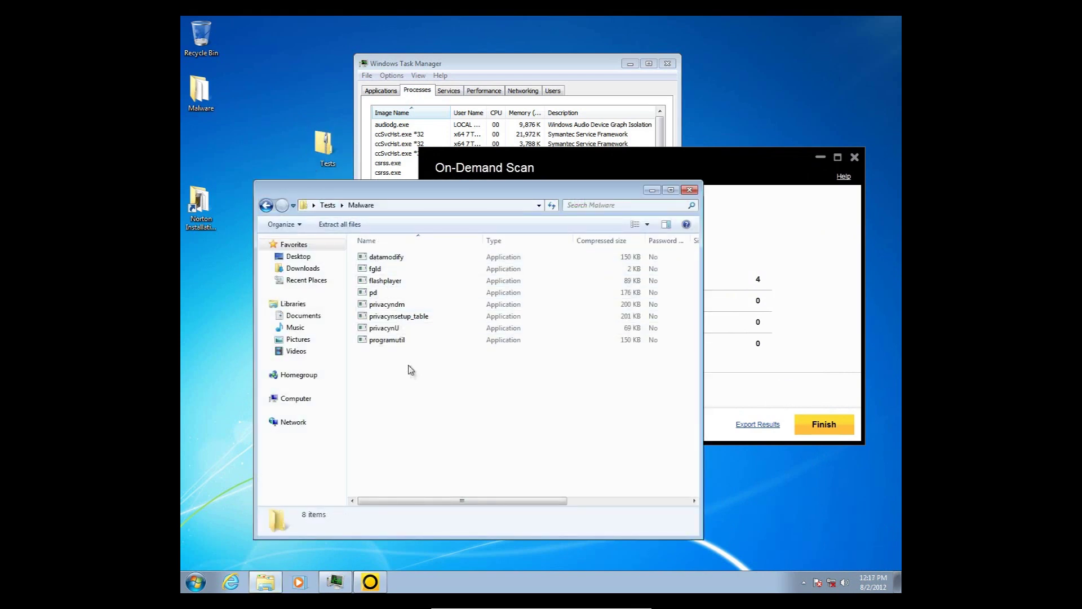
pyautogui.moveTo(410, 369); pyautogui.dragTo(388, 307)
pyautogui.click(433, 406)
pyautogui.moveTo(403, 435); pyautogui.dragTo(386, 255)
# - Copy the eight samples and paste them onto the desktop
pyautogui.rightClick(386, 257)
pyautogui.click(413, 294)
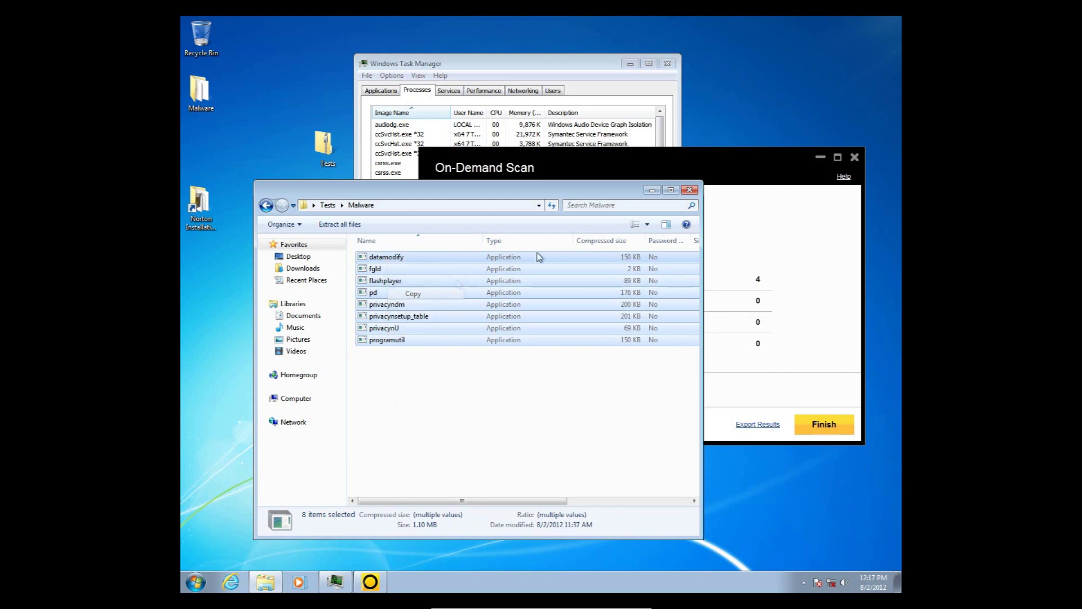
pyautogui.click(689, 190)
pyautogui.rightClick(229, 294)
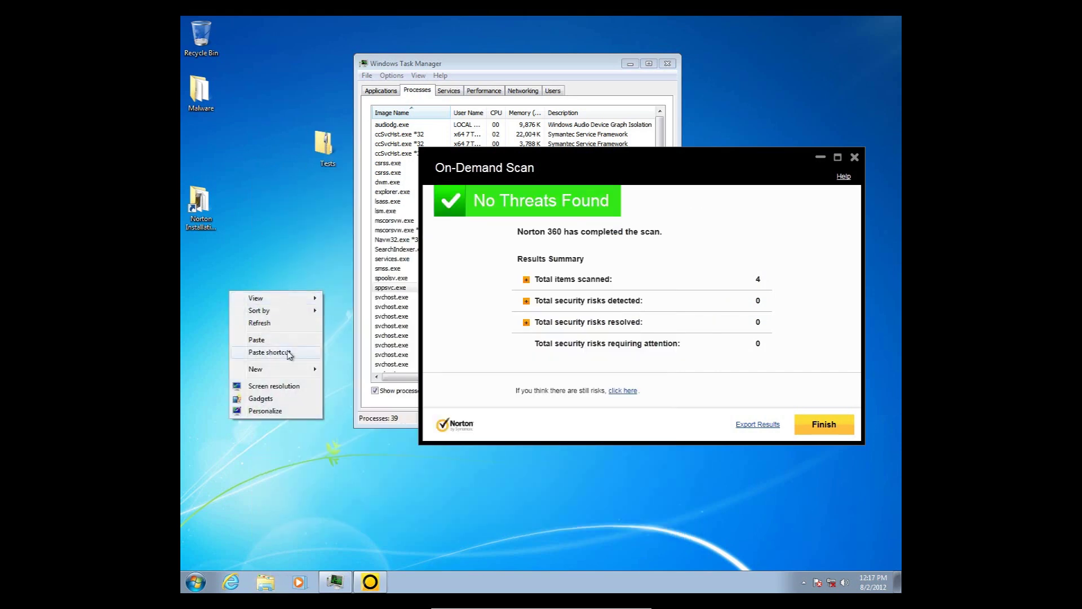
pyautogui.click(271, 340)
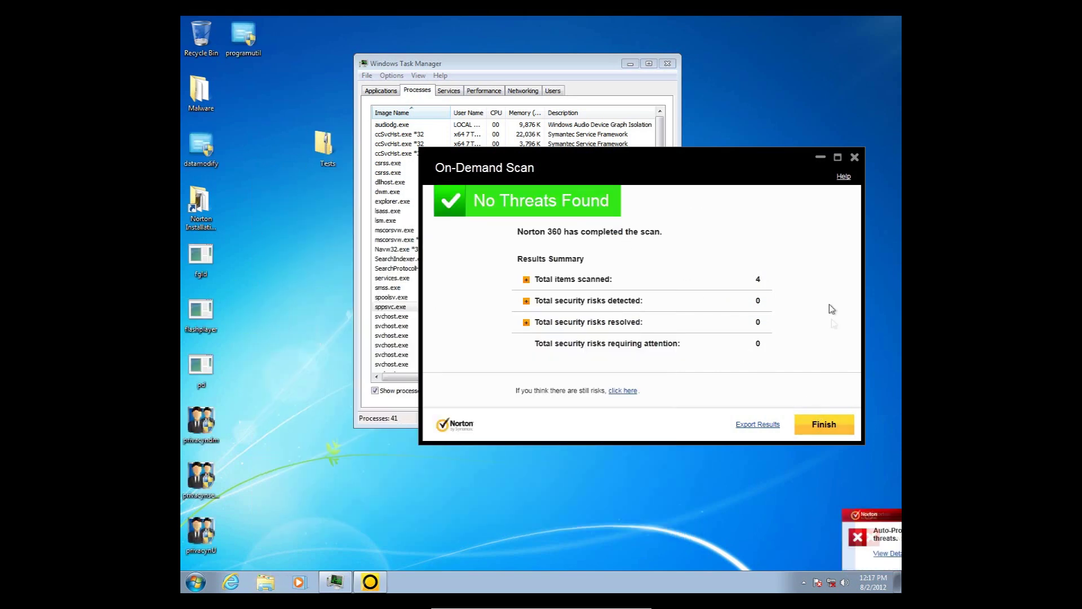
# - Close the scan results, confirm privacynU is gone, and check that only programutil, datamodify, fgld and flashplayer remain
pyautogui.click(854, 158)
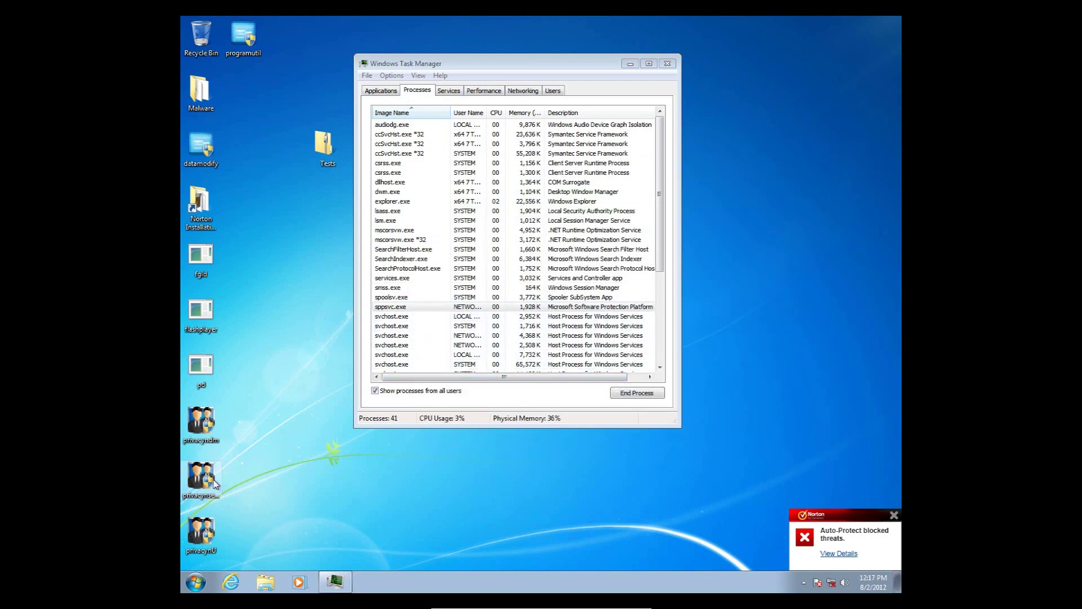
pyautogui.doubleClick(201, 532)
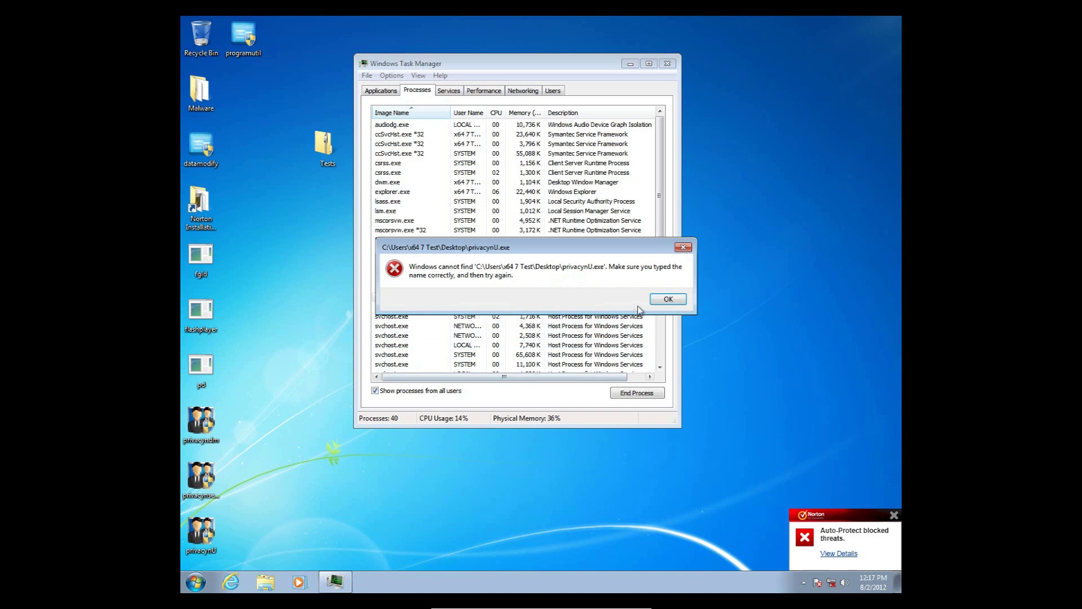
pyautogui.click(669, 298)
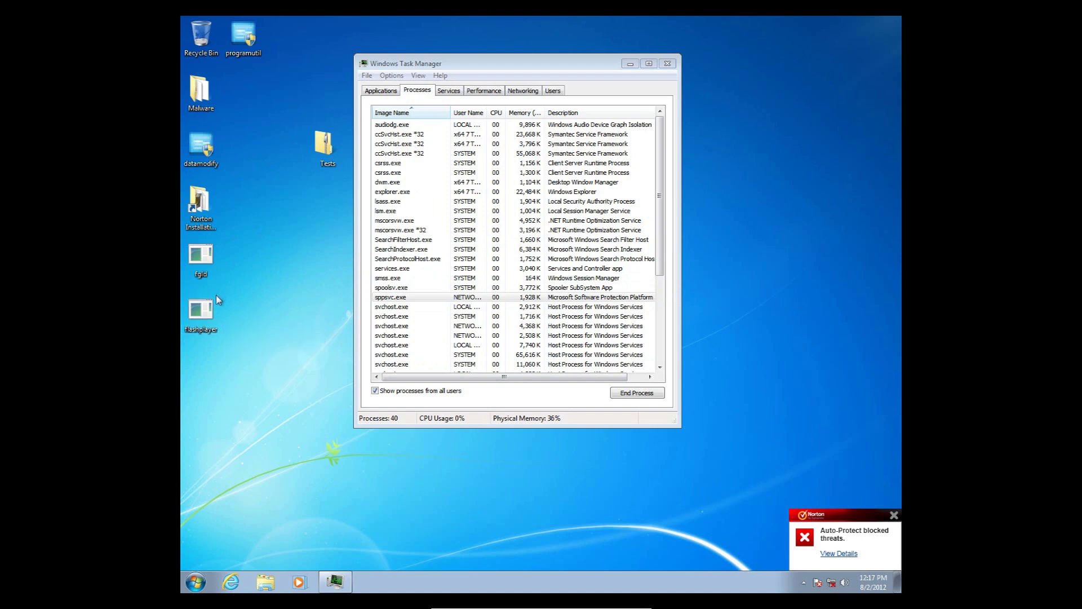
pyautogui.moveTo(289, 325); pyautogui.dragTo(236, 330)
pyautogui.moveTo(291, 354); pyautogui.dragTo(198, 332)
pyautogui.click(244, 382)
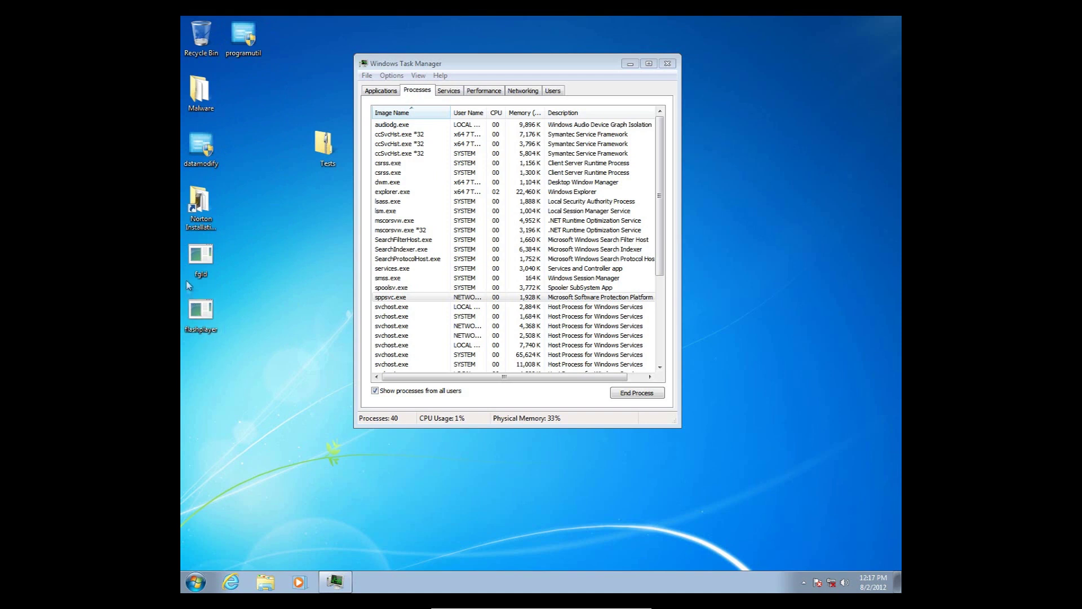
pyautogui.click(550, 298)
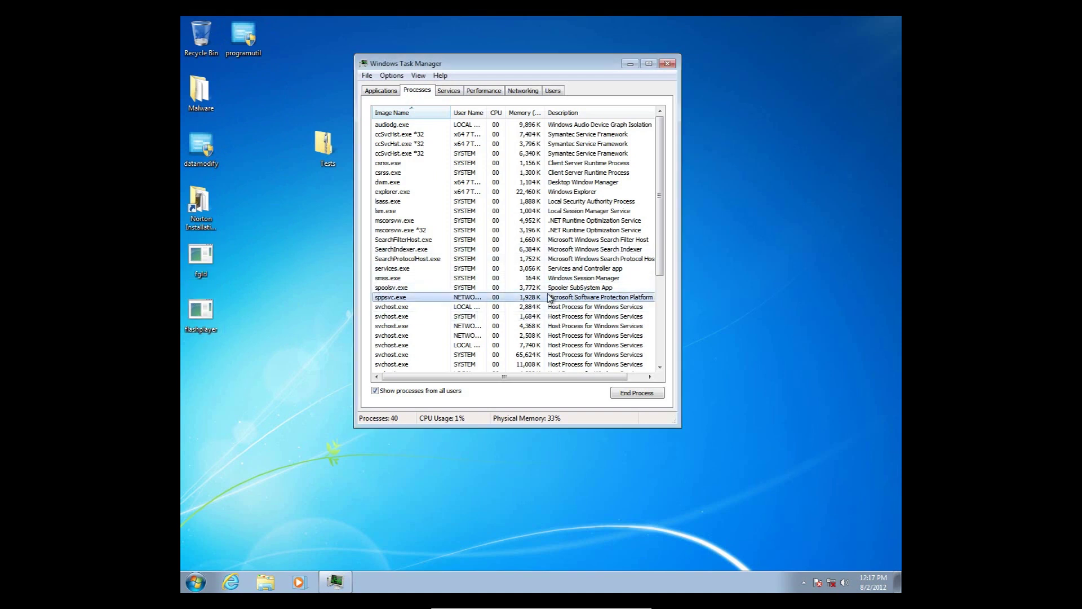
pyautogui.scroll(-5, 549, 297)
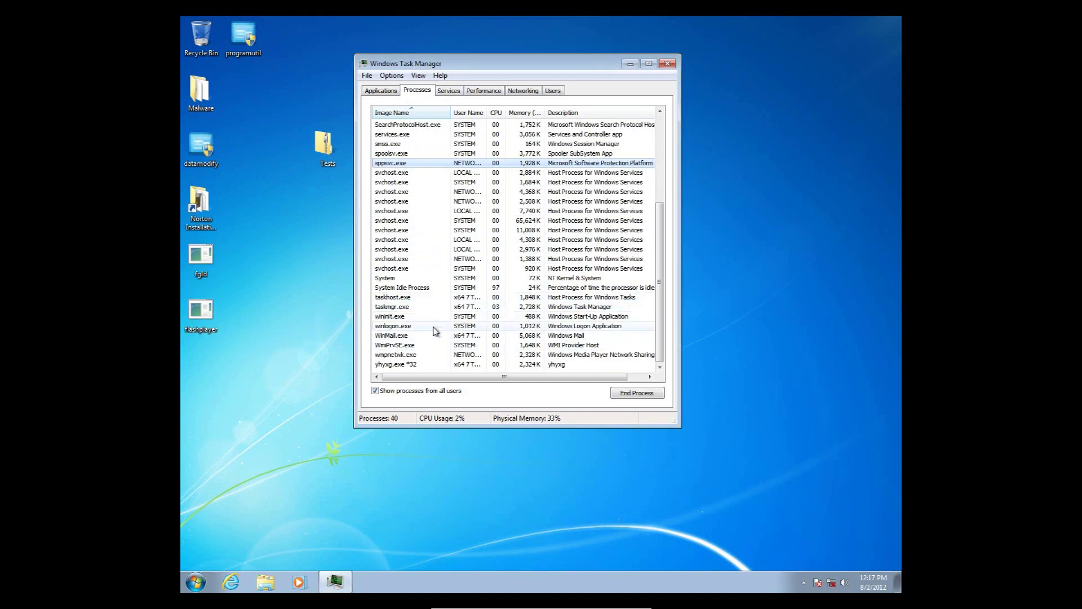